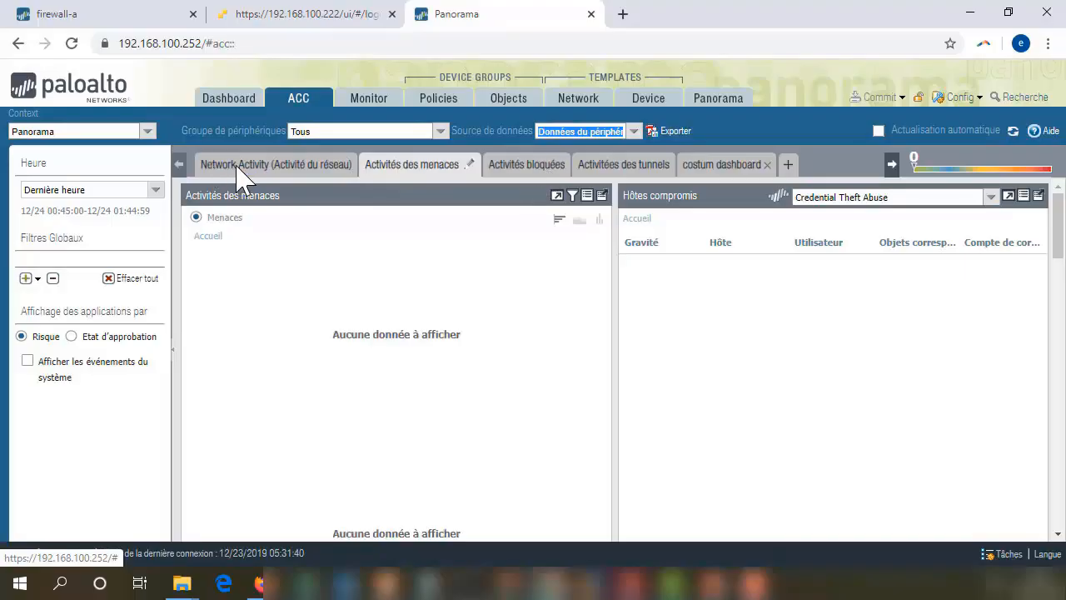
# Step: Open the traffic log from the application usage widget of the ACC network activity view and inspect its time-range filter
pyautogui.click(239, 171)
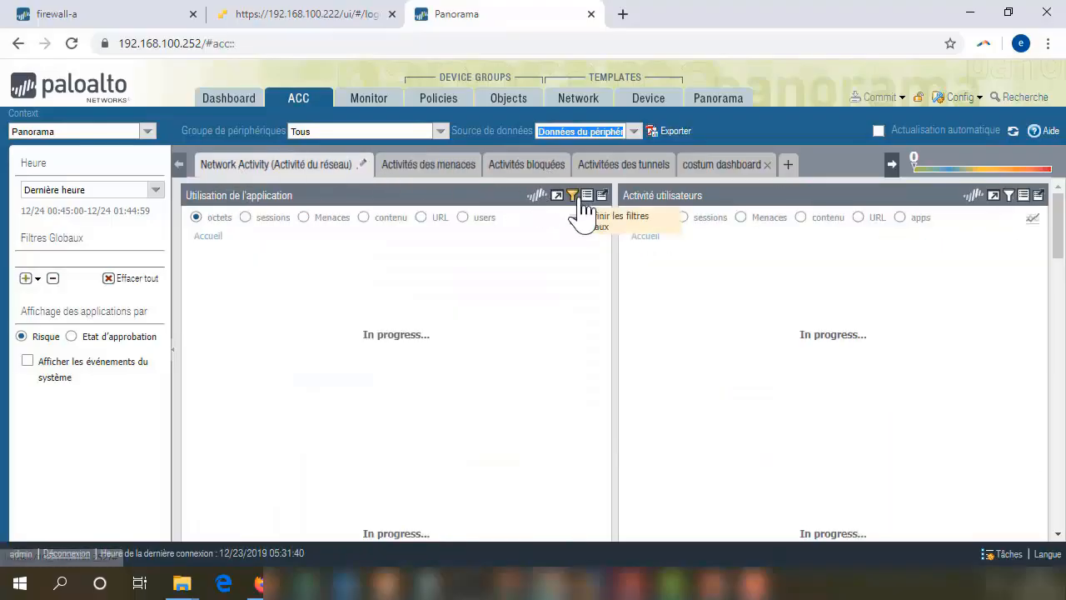
pyautogui.click(592, 202)
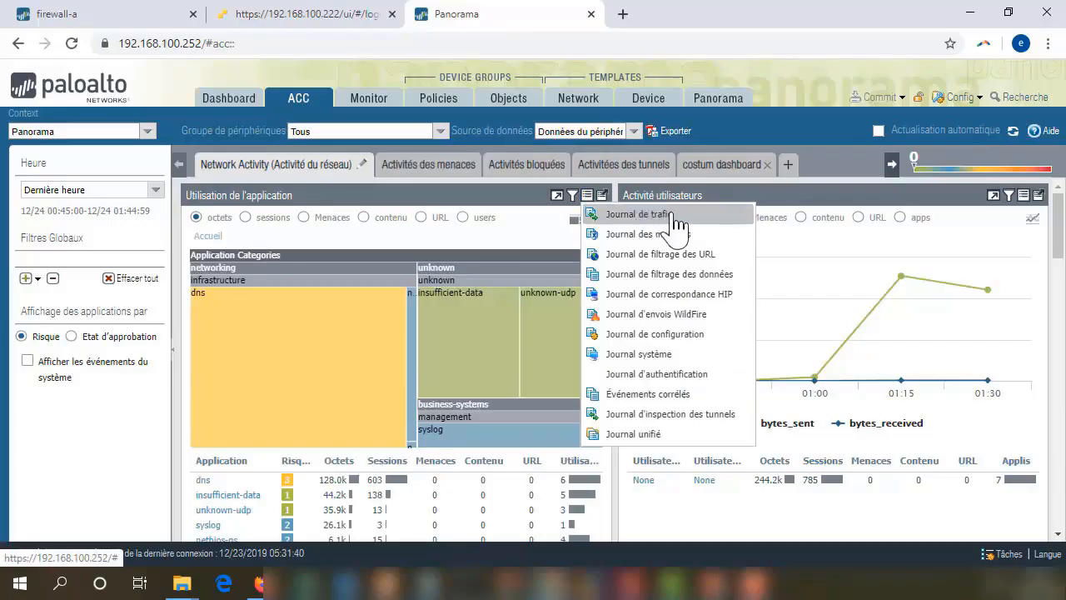
pyautogui.click(676, 219)
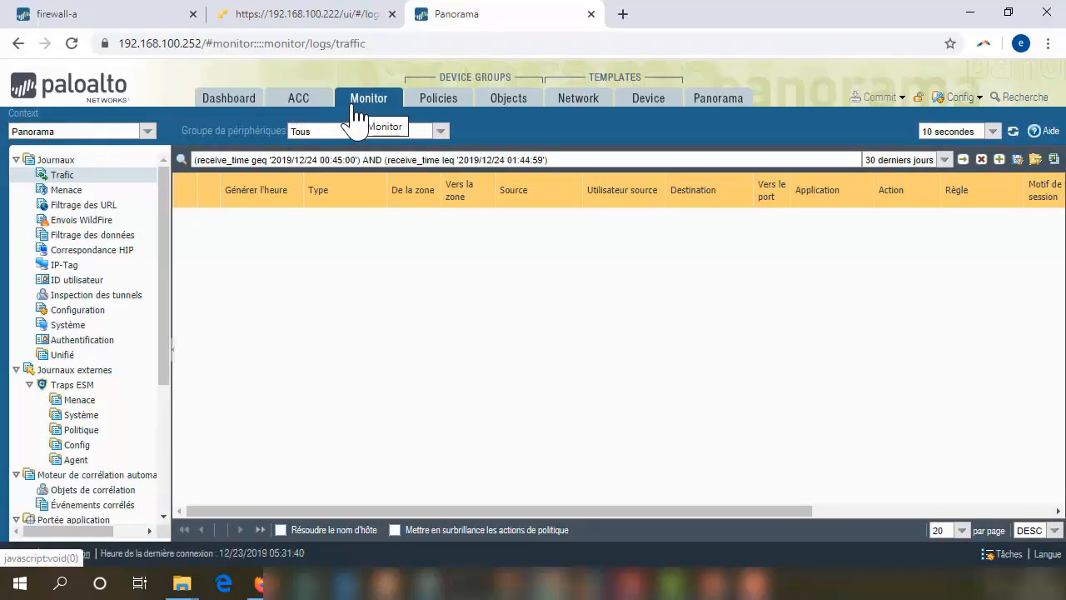
pyautogui.moveTo(611, 158); pyautogui.dragTo(207, 159)
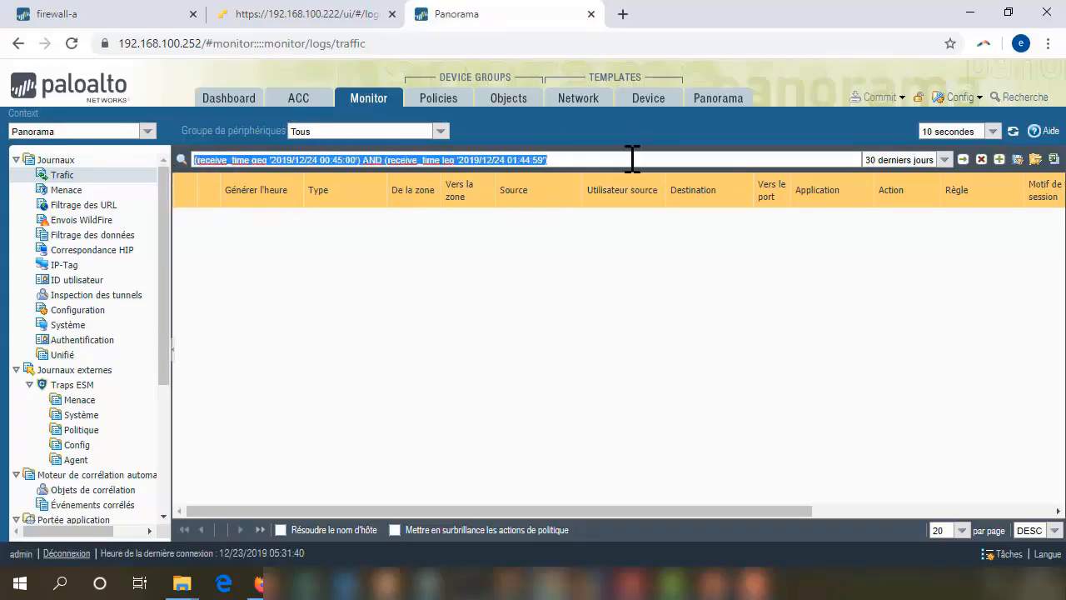
pyautogui.click(634, 158)
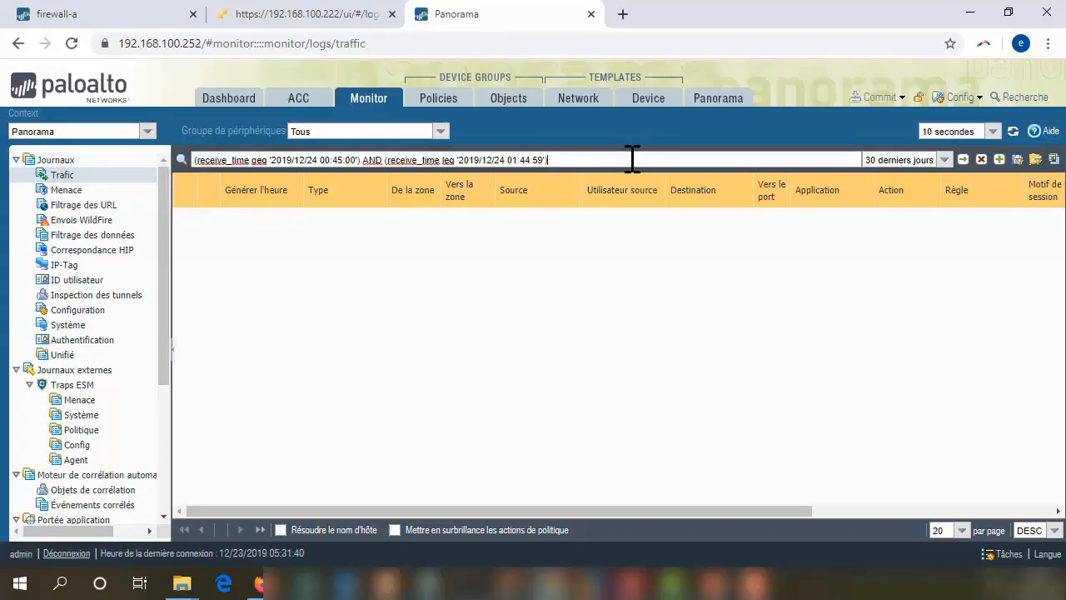
# Step: Set the traffic log's automatic refresh interval to 60 seconds and check the device group choices
pyautogui.click(994, 133)
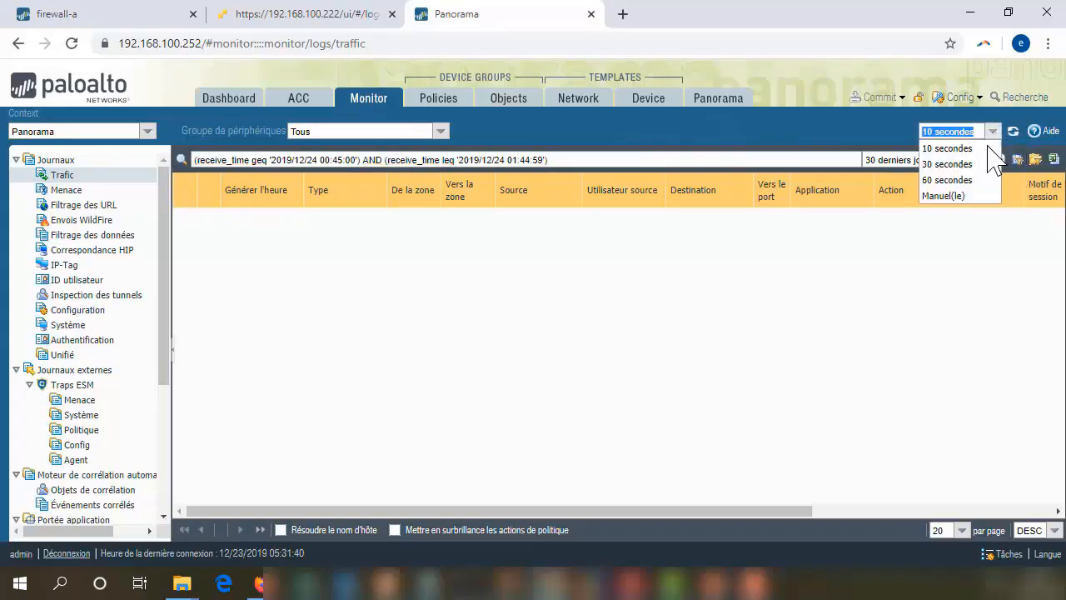
pyautogui.click(946, 180)
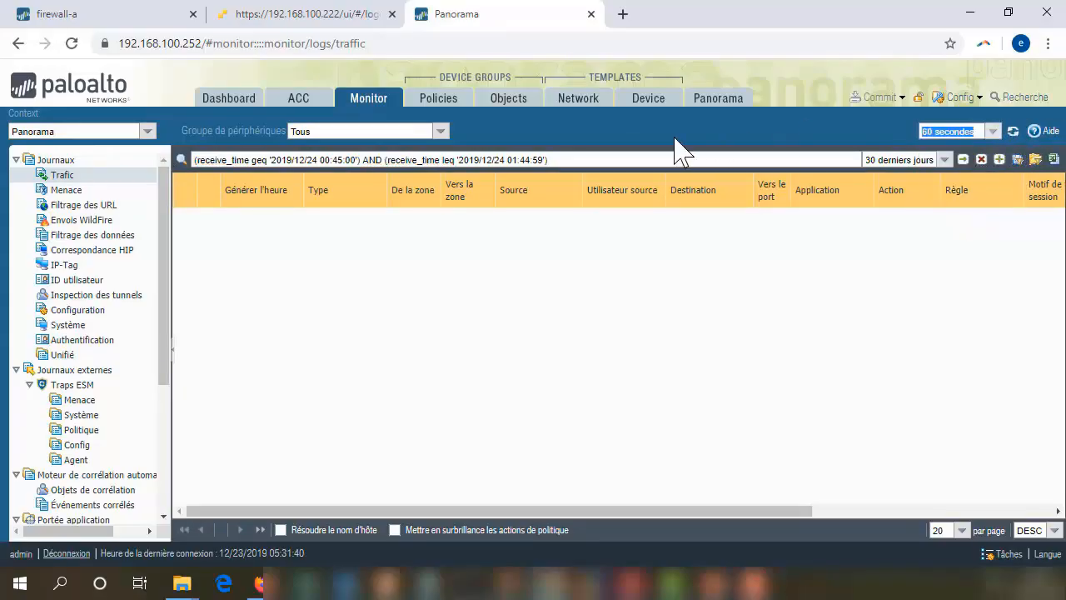
pyautogui.click(441, 132)
pyautogui.click(443, 131)
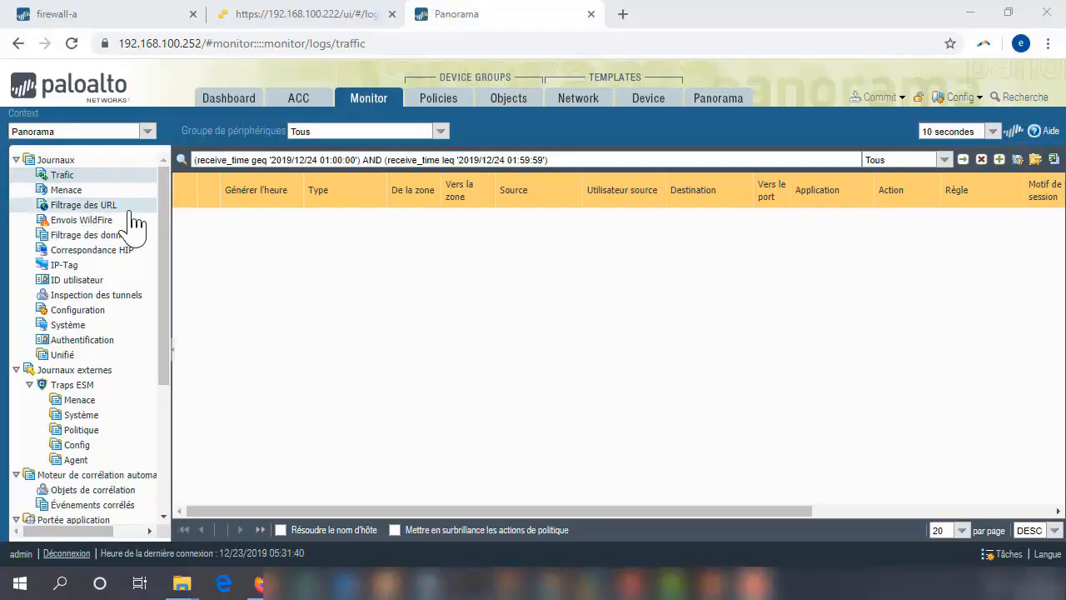
# Step: View the system, configuration and tunnel inspection logs
pyautogui.click(54, 326)
pyautogui.click(79, 311)
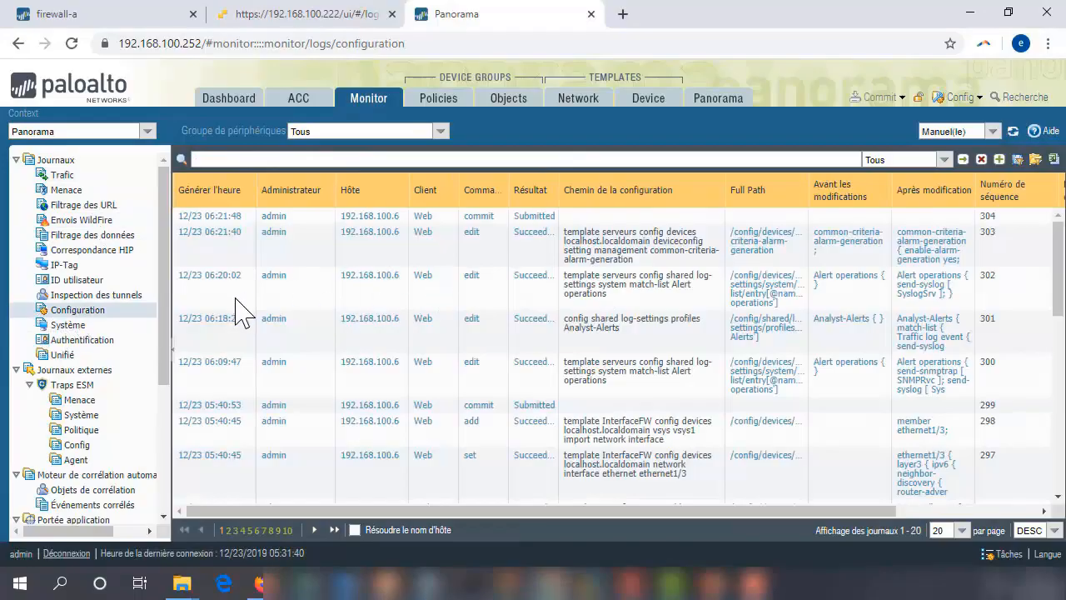
pyautogui.click(73, 296)
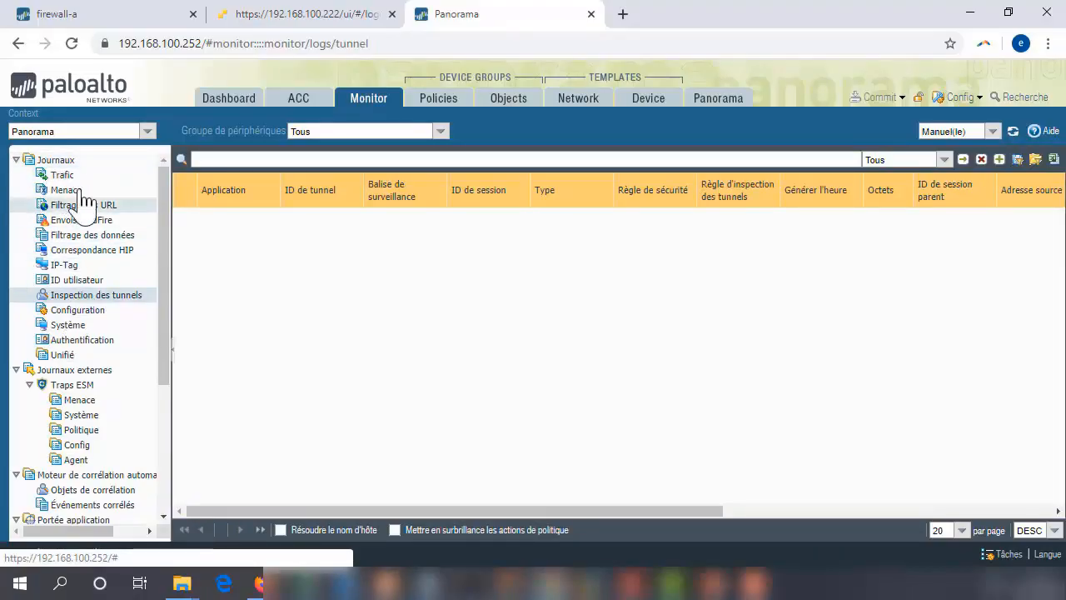
# Step: Look through the traffic, threat, URL filtering, WildFire submissions and data filtering logs
pyautogui.click(62, 175)
pyautogui.click(65, 190)
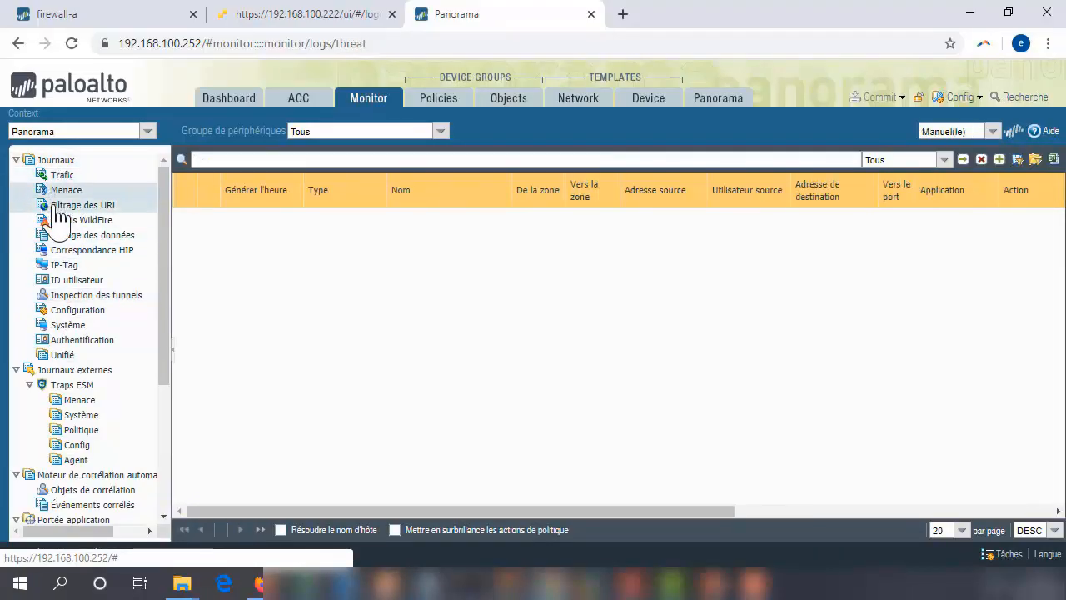
pyautogui.click(75, 204)
pyautogui.click(83, 220)
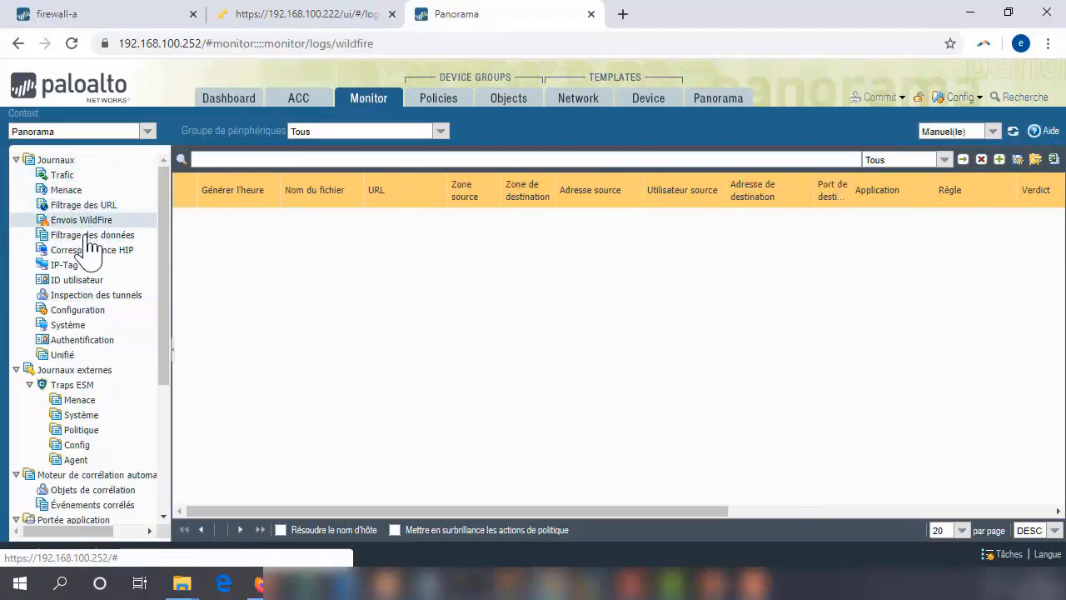
pyautogui.click(87, 235)
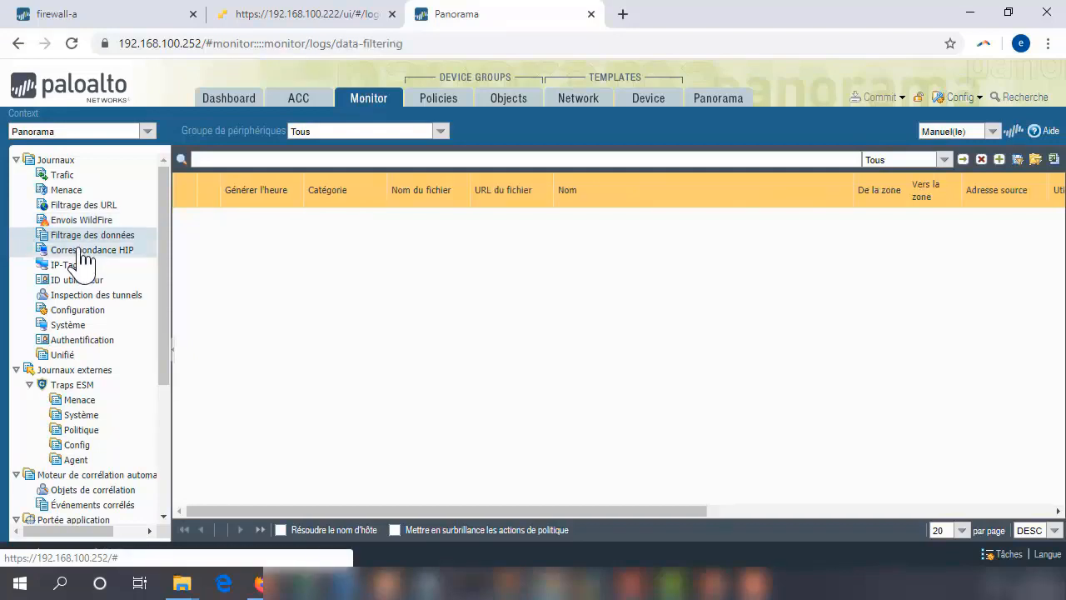
# Step: View the external Traps ESM threat and system logs
pyautogui.scroll(-3, 154, 345)
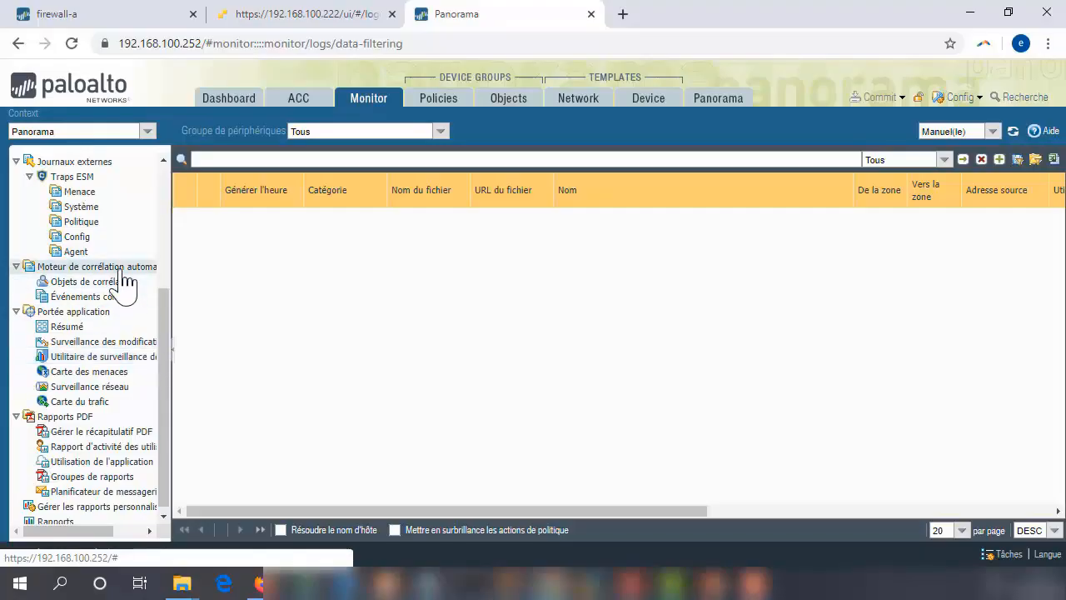
pyautogui.scroll(3, 134, 281)
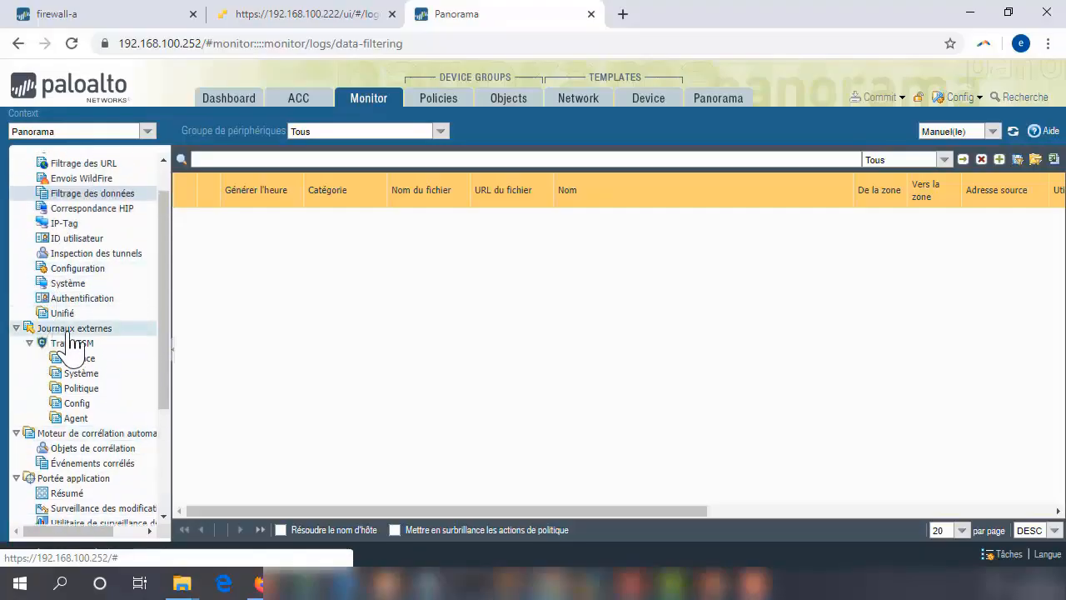
pyautogui.moveTo(164, 306); pyautogui.dragTo(163, 344)
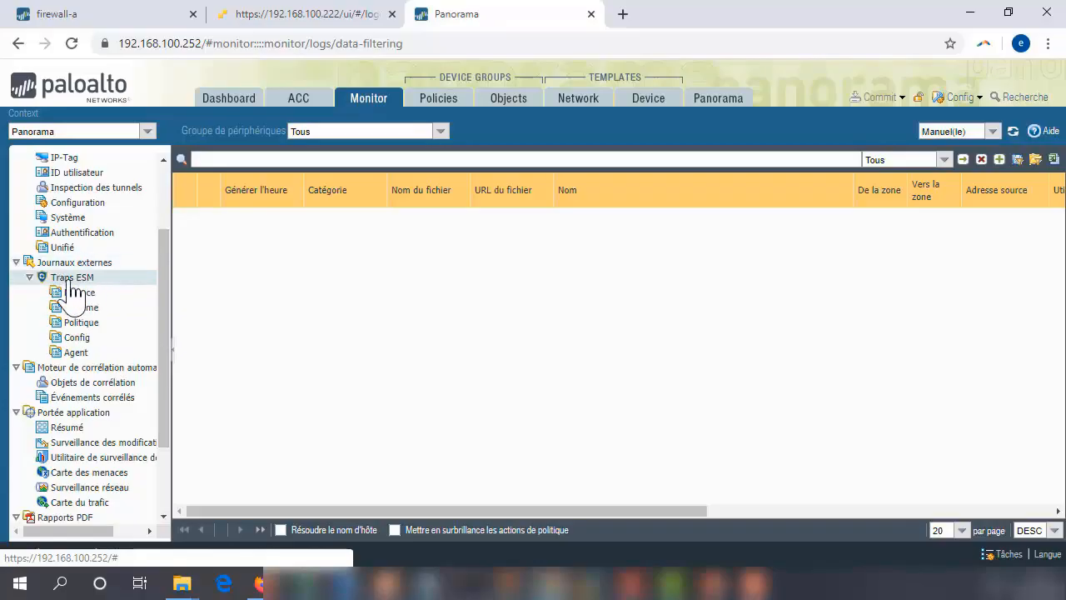
pyautogui.click(73, 291)
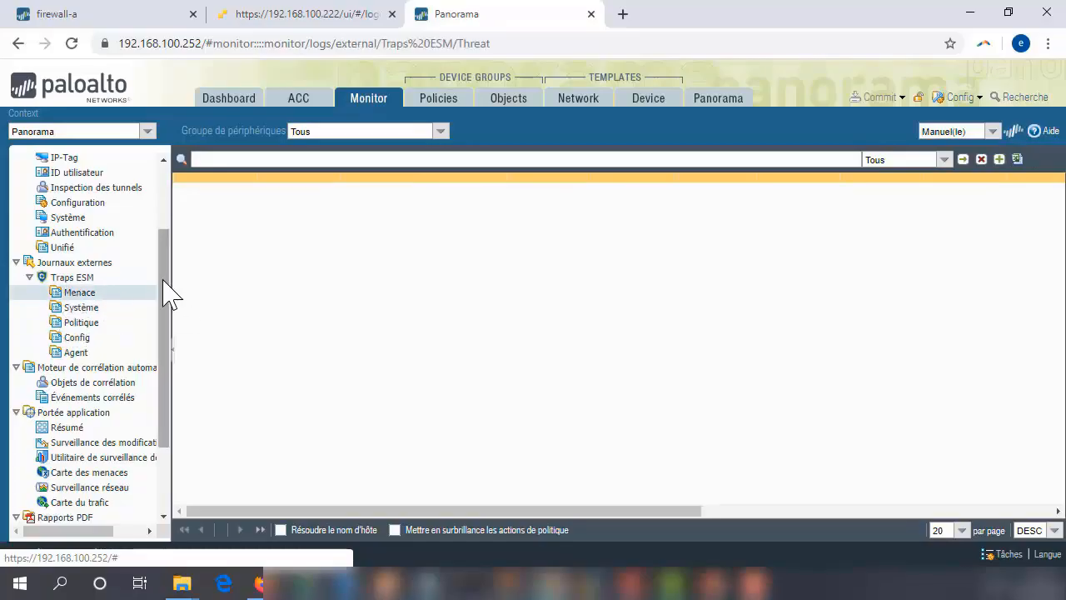
pyautogui.click(98, 307)
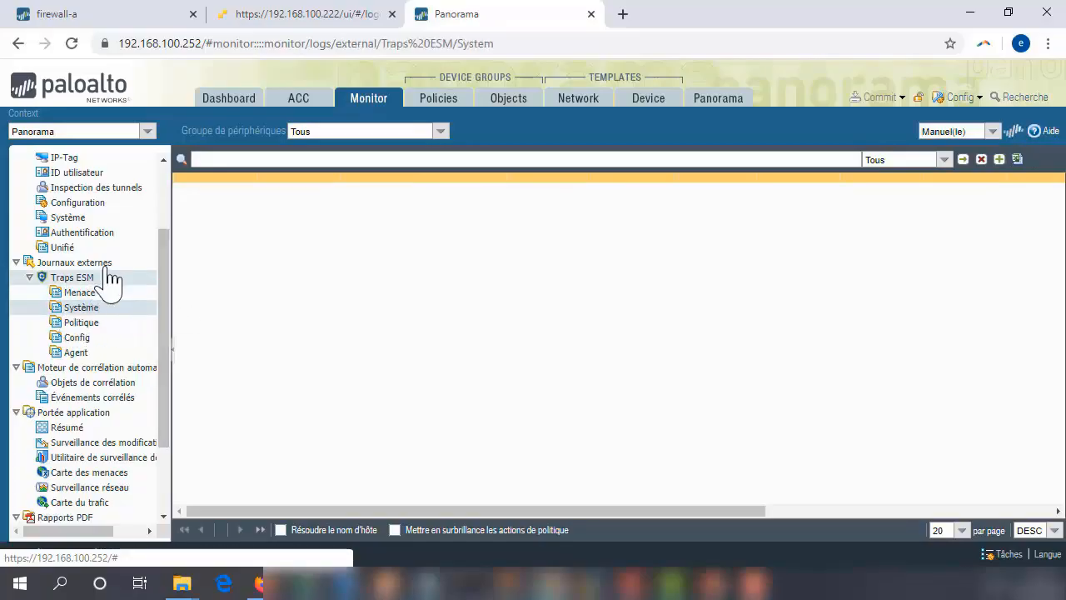
pyautogui.scroll(-2, 166, 261)
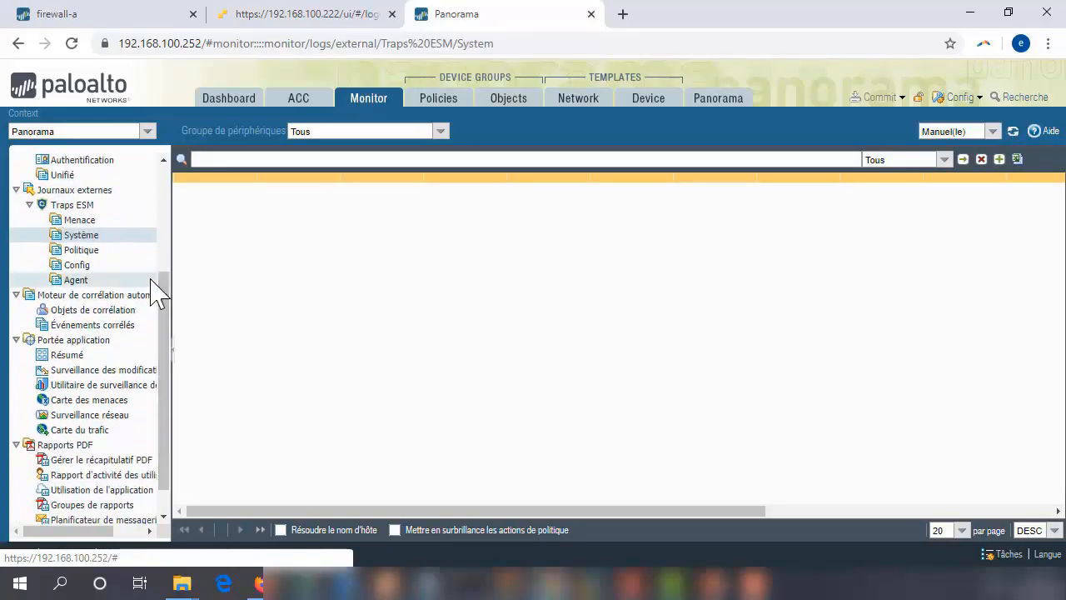
# Step: Examine the automated correlation engine's correlation objects, including WildFire C2, and its correlated events
pyautogui.click(86, 312)
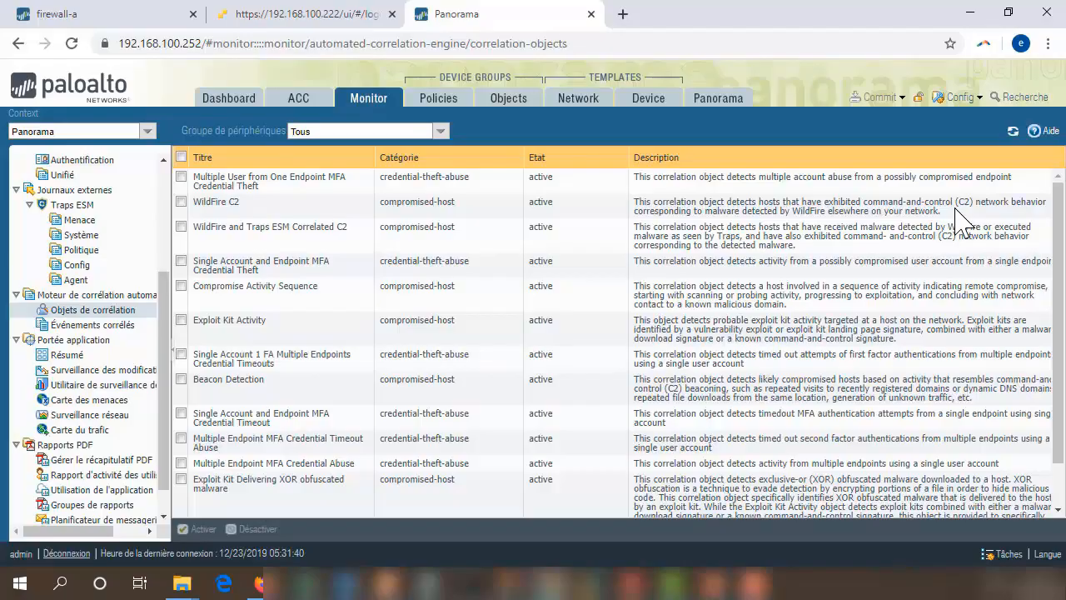
pyautogui.click(923, 213)
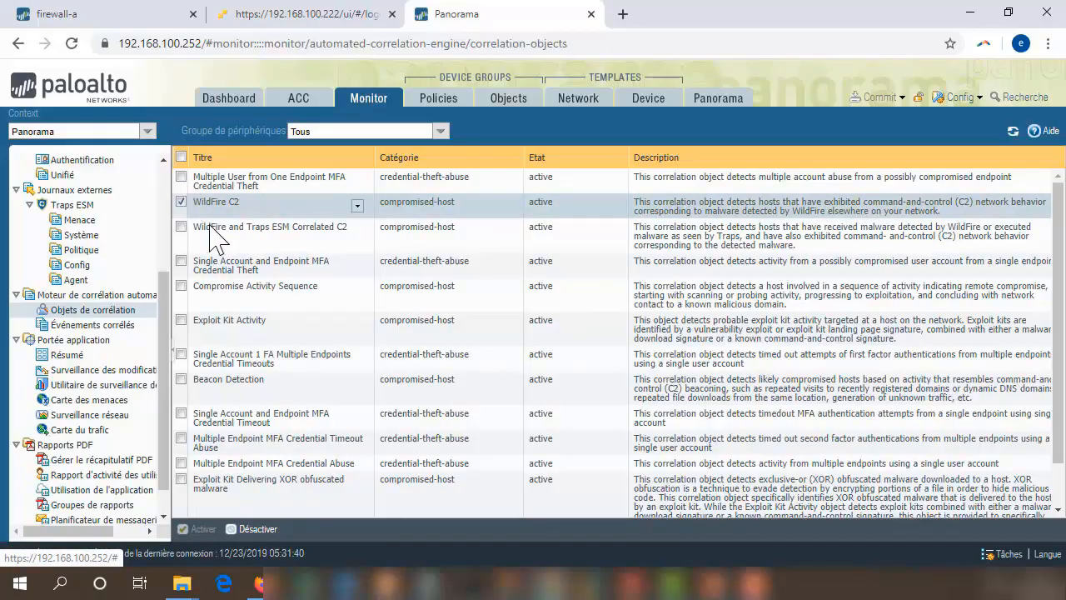
pyautogui.scroll(-1, 163, 316)
pyautogui.click(104, 292)
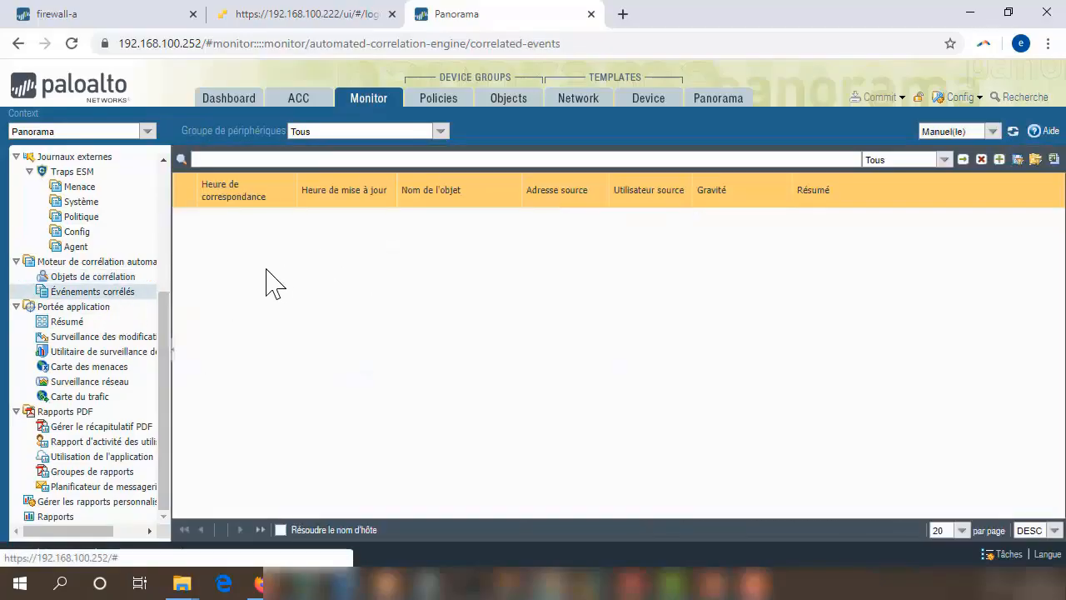
pyautogui.click(96, 278)
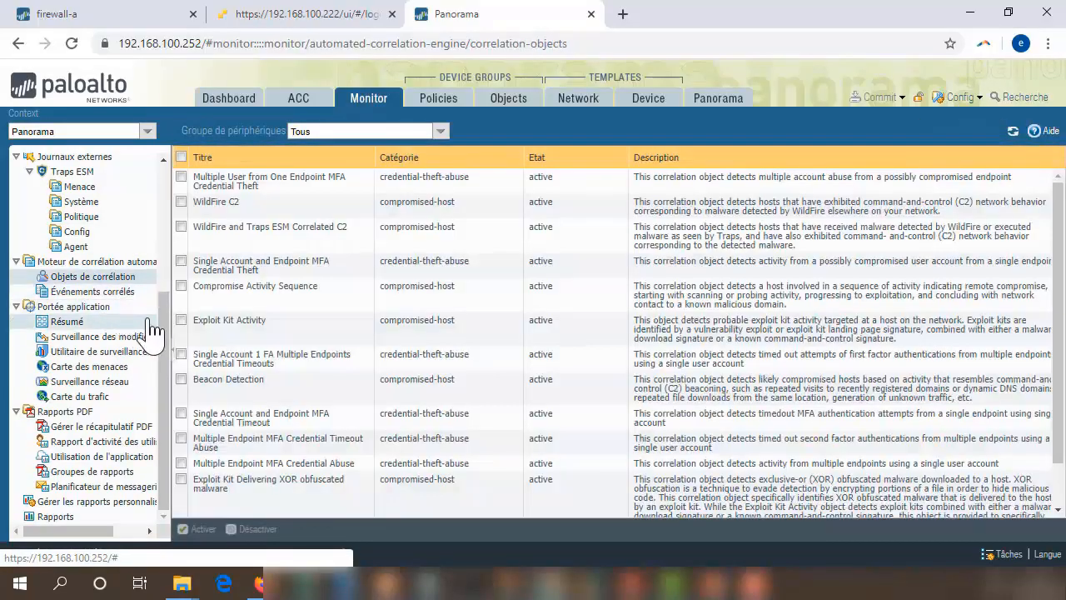
pyautogui.moveTo(166, 329); pyautogui.dragTo(178, 171)
pyautogui.click(180, 177)
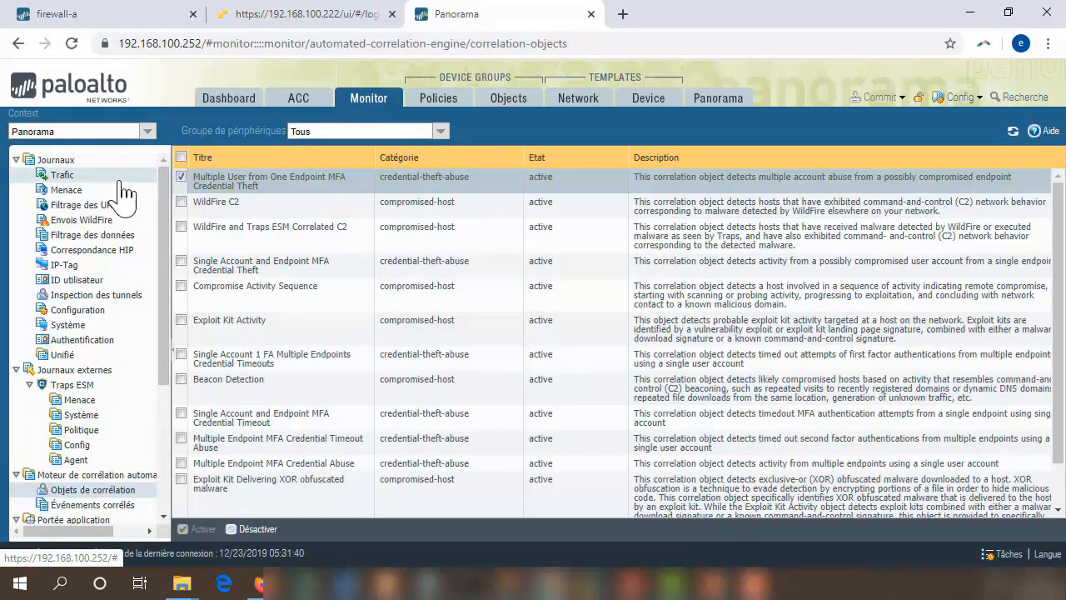
# Step: Return to the ACC, reopen the traffic log from the application usage widget, and view the threat log
pyautogui.click(315, 100)
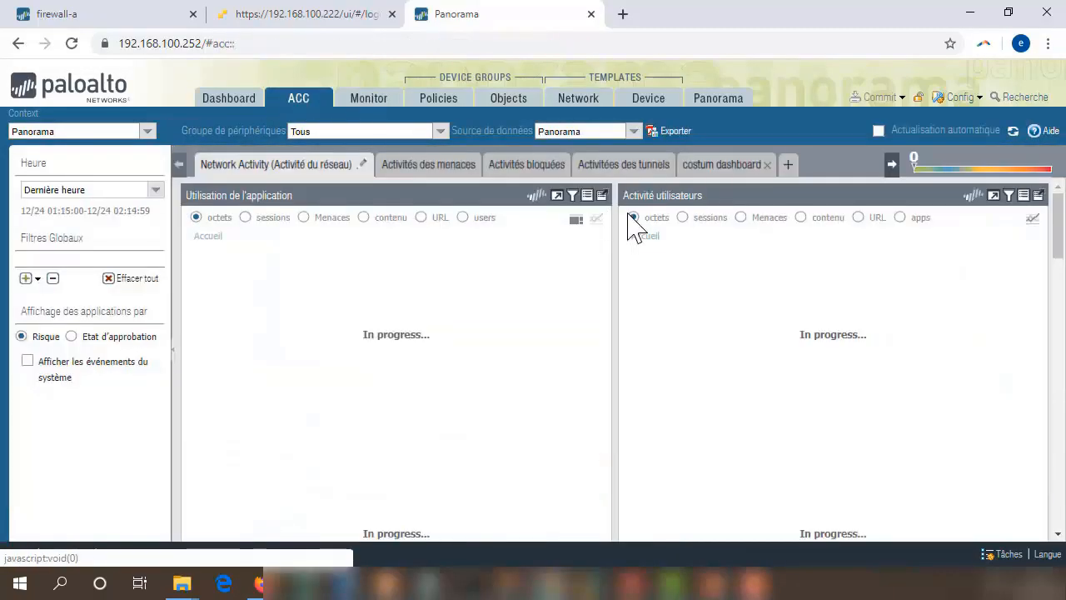
pyautogui.click(587, 197)
pyautogui.click(583, 213)
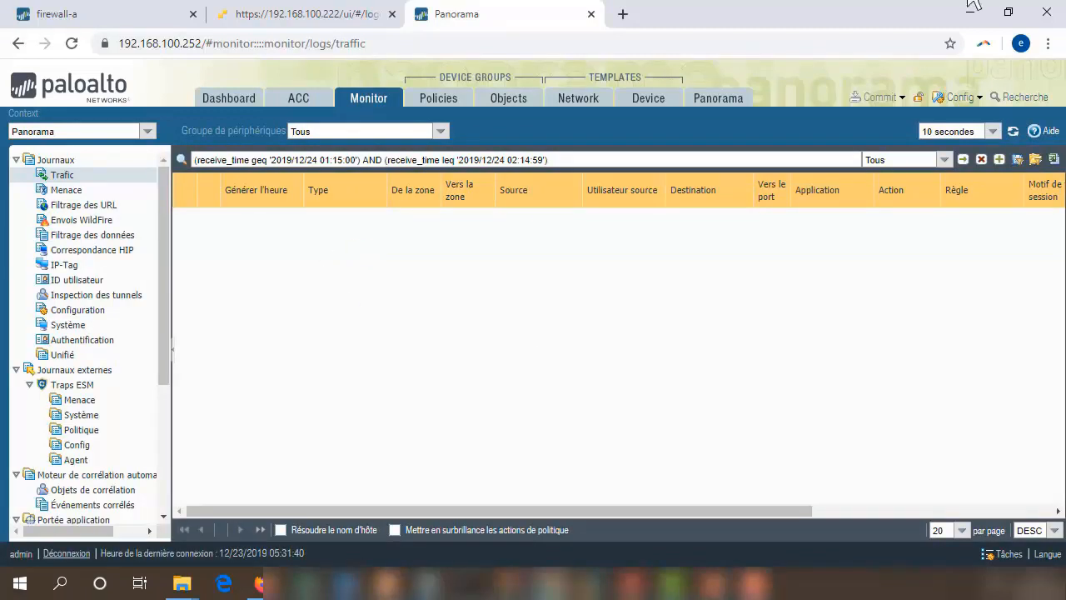
pyautogui.click(66, 191)
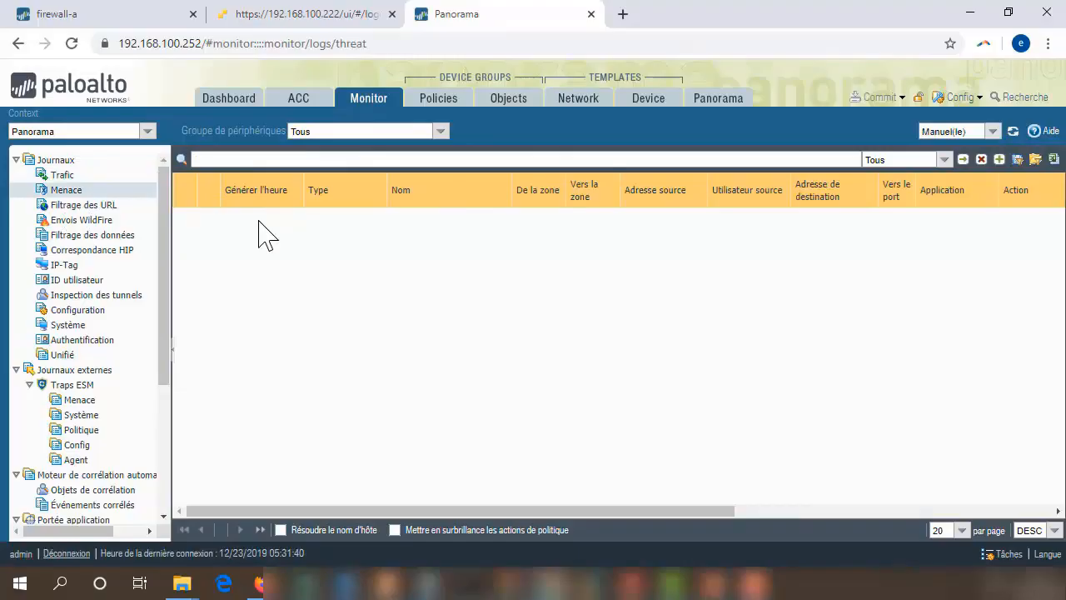
# Step: Open the log viewer for the "allow web" security pre-rule of the Europe device group
pyautogui.click(434, 102)
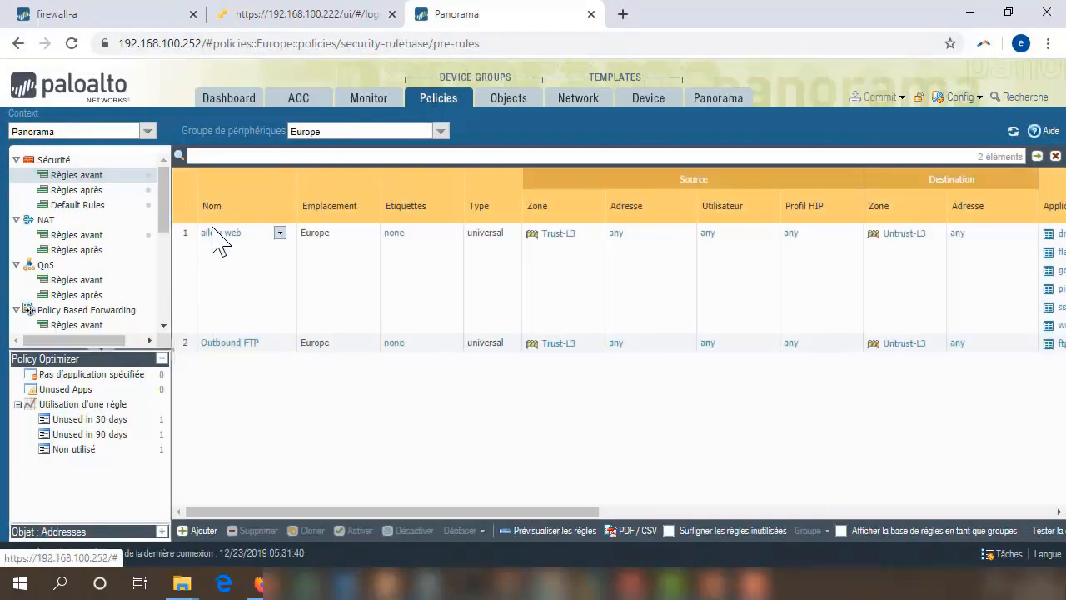
pyautogui.click(281, 233)
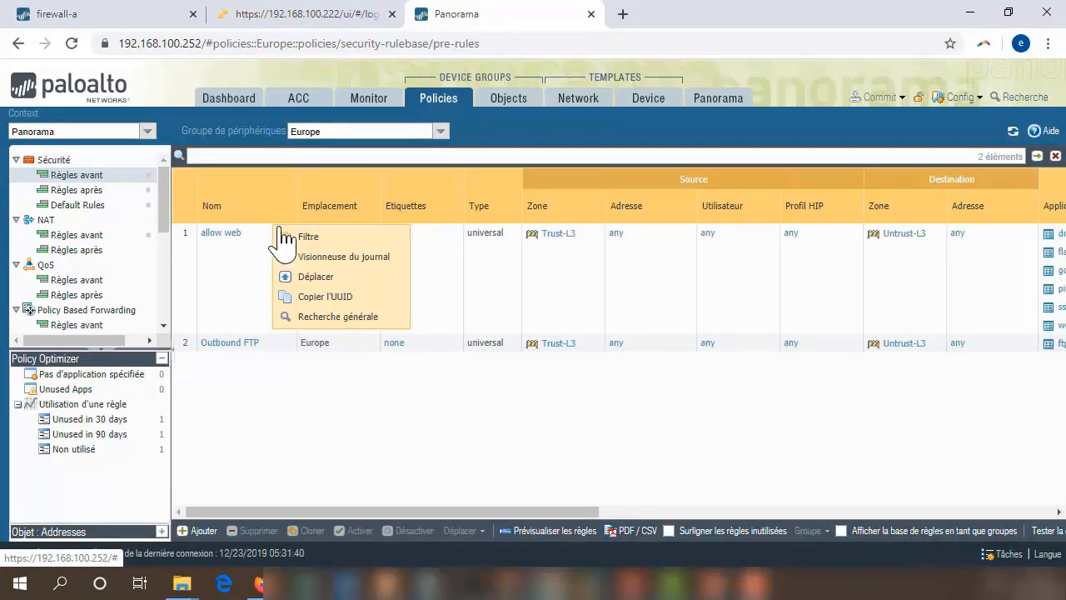
pyautogui.click(307, 257)
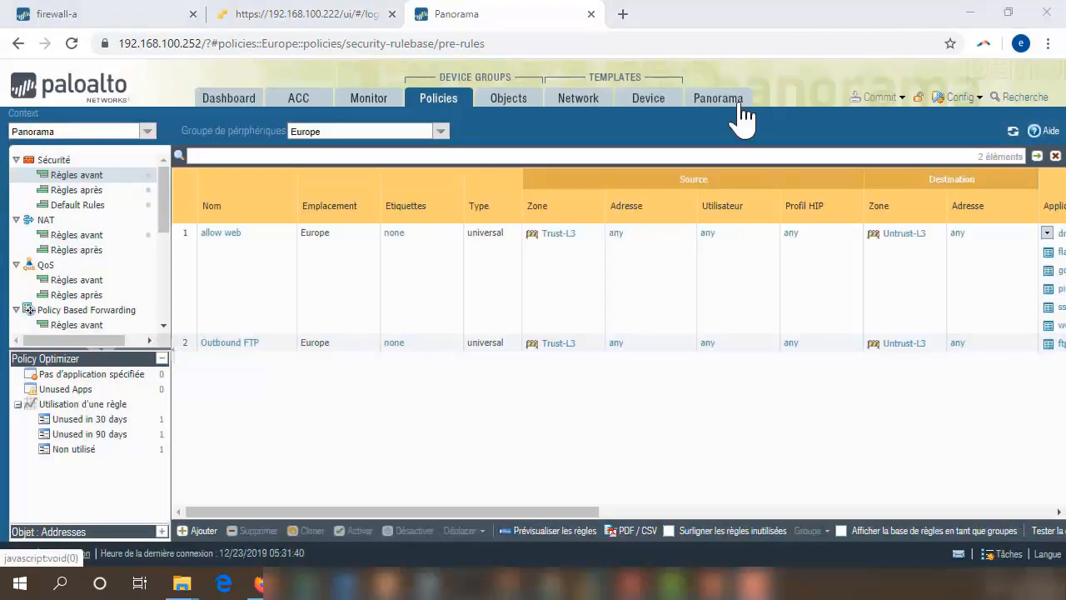
# Step: Open the application scope summary in the monitoring section and review its top-five charts
pyautogui.click(366, 104)
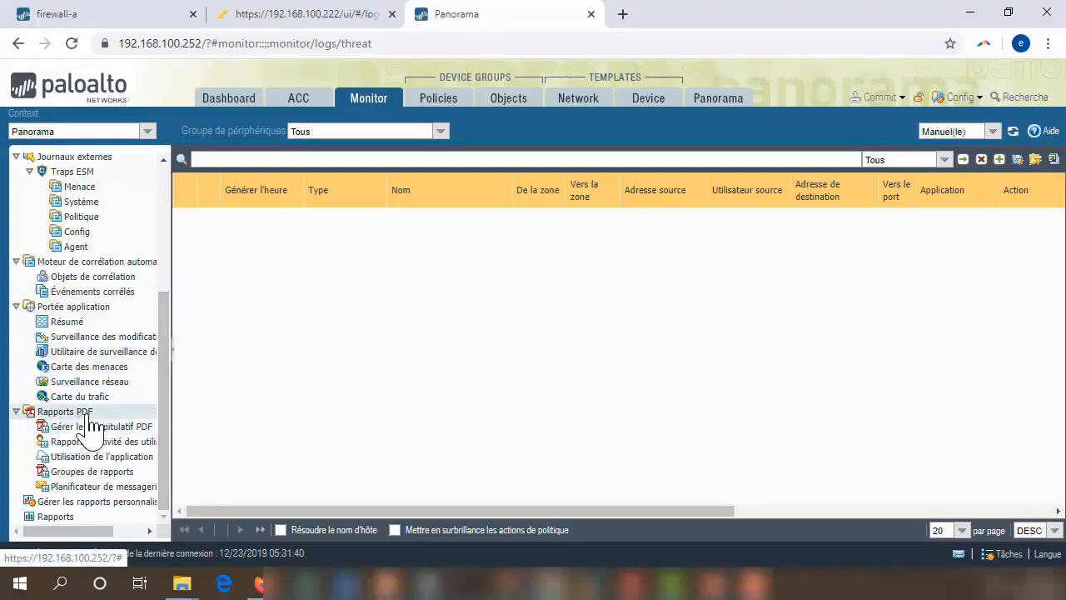
pyautogui.scroll(1, 89, 429)
pyautogui.scroll(-1, 89, 429)
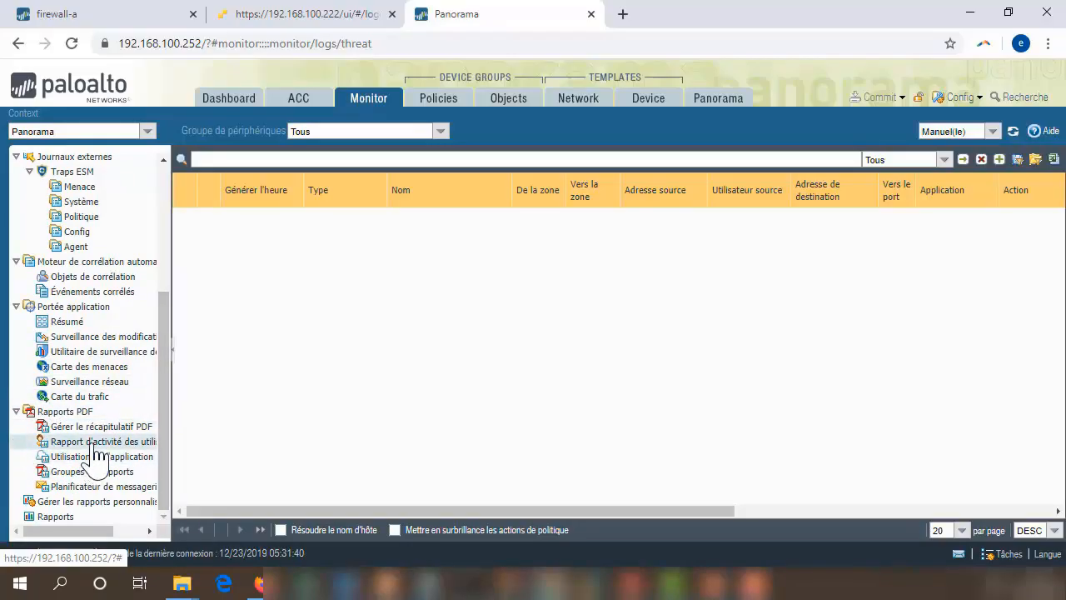
pyautogui.click(76, 326)
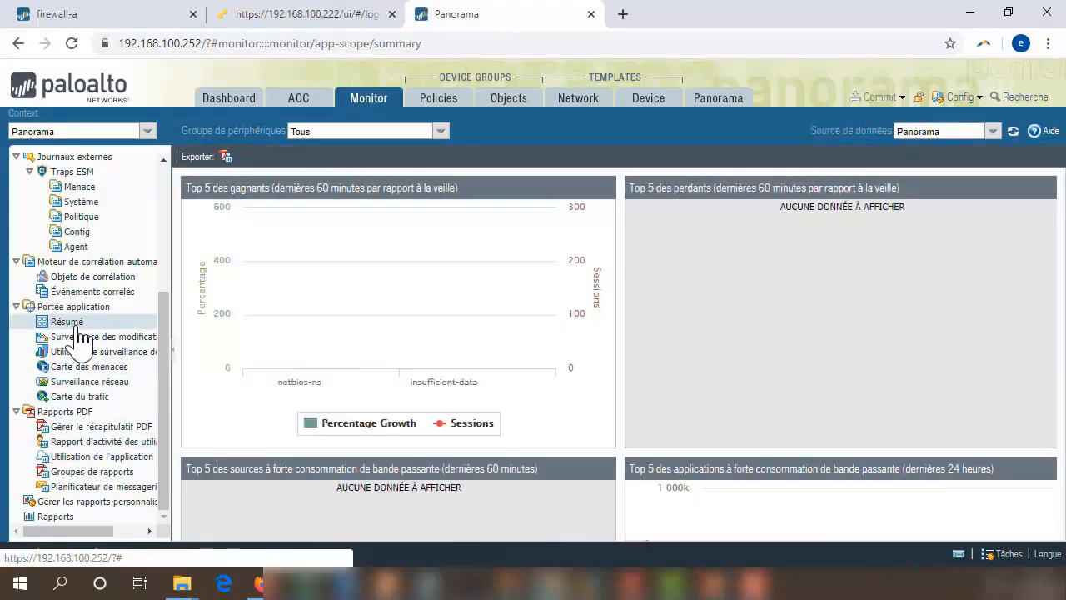
pyautogui.moveTo(352, 245)
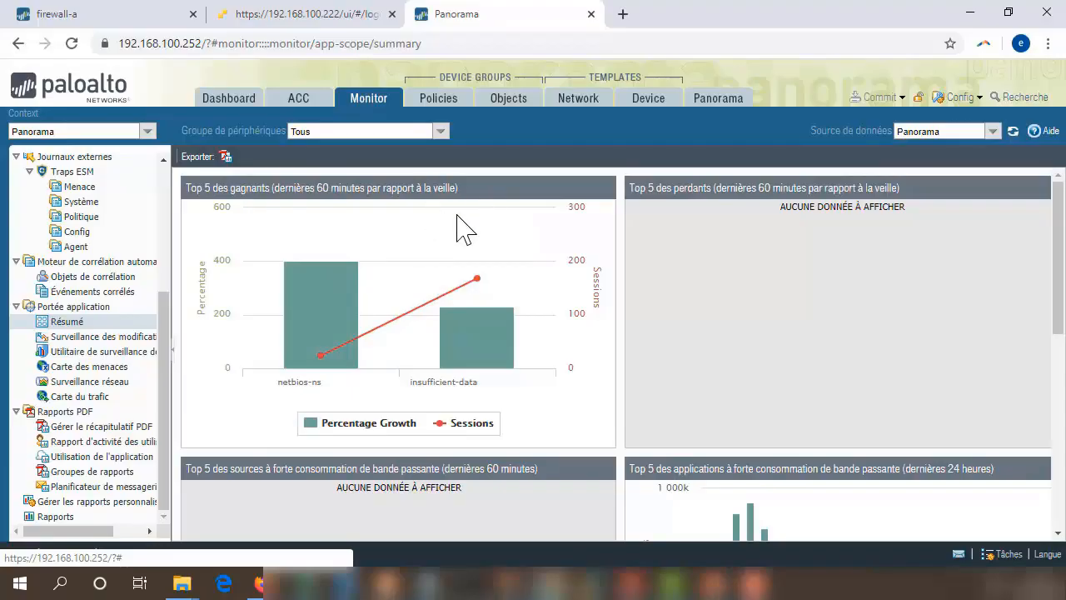
pyautogui.scroll(-2, 684, 254)
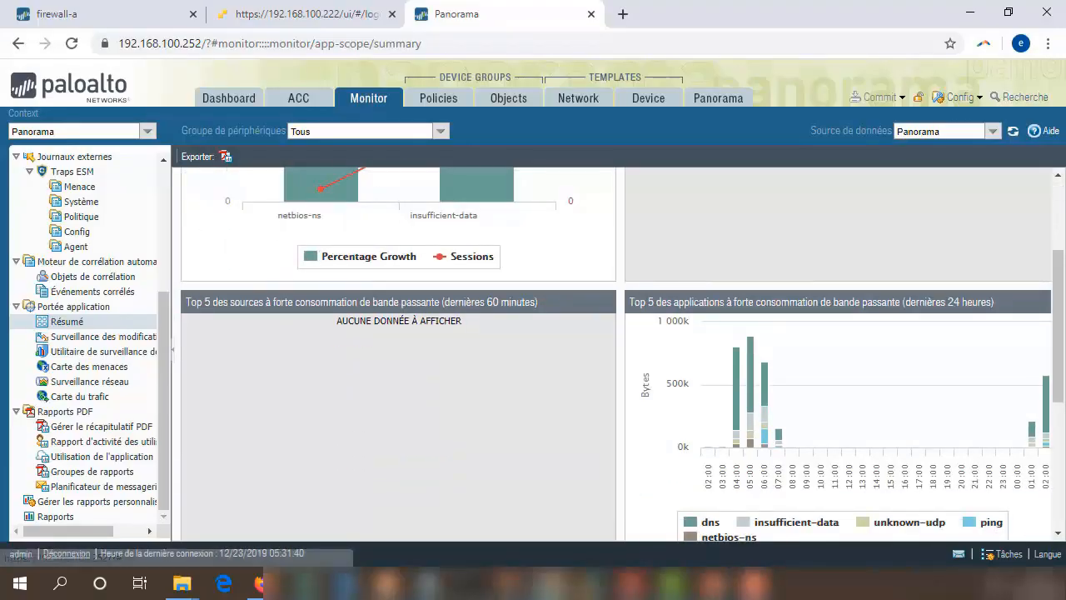
# Step: Review the application scope summary's charts of top gainers and bandwidth-consuming sources and applications
pyautogui.scroll(2, 761, 259)
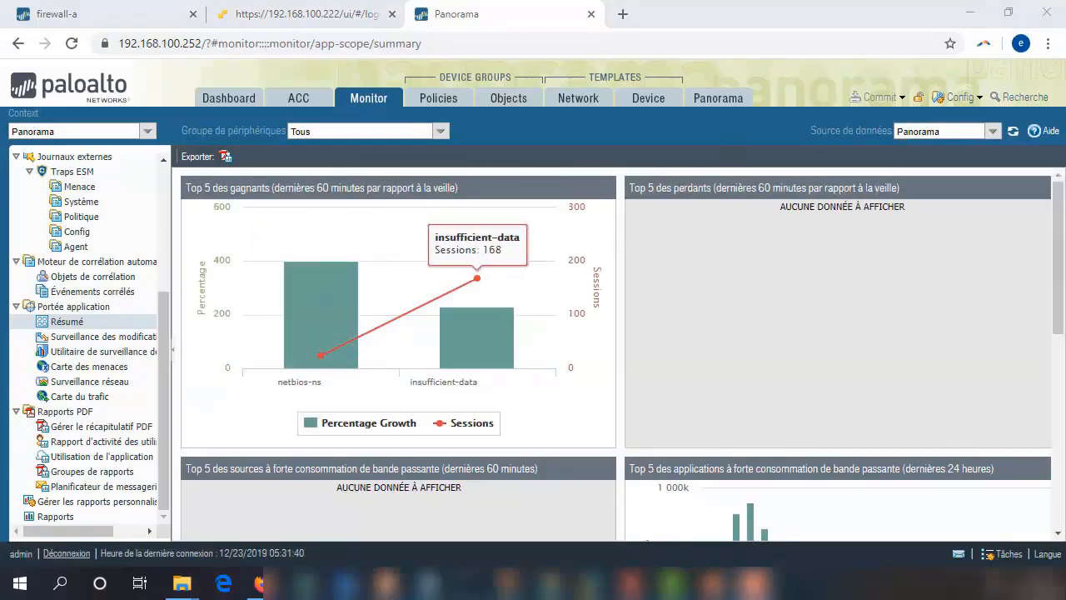
pyautogui.moveTo(1057, 214); pyautogui.dragTo(1047, 300)
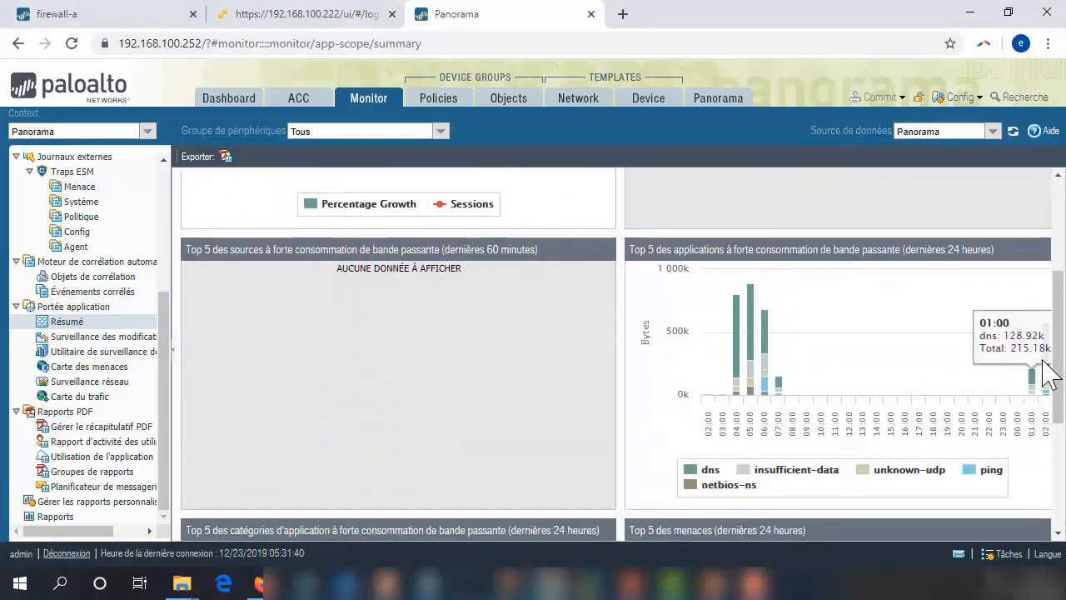
pyautogui.moveTo(1059, 349); pyautogui.dragTo(1033, 498)
pyautogui.scroll(6, 1036, 490)
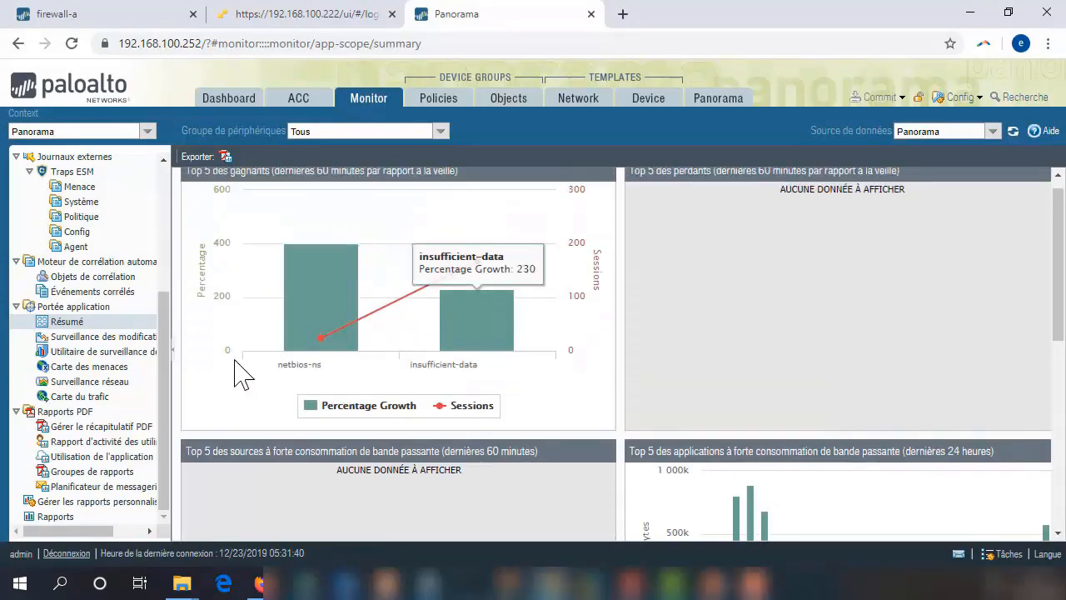
# Step: View the application scope's change monitor and threat monitor reports
pyautogui.click(106, 340)
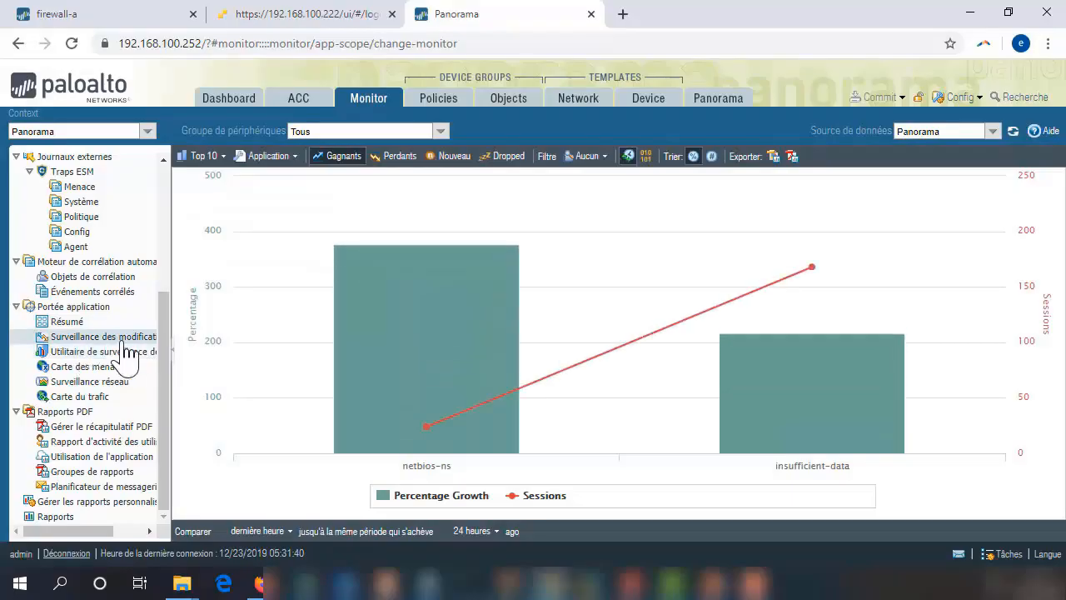
pyautogui.click(80, 353)
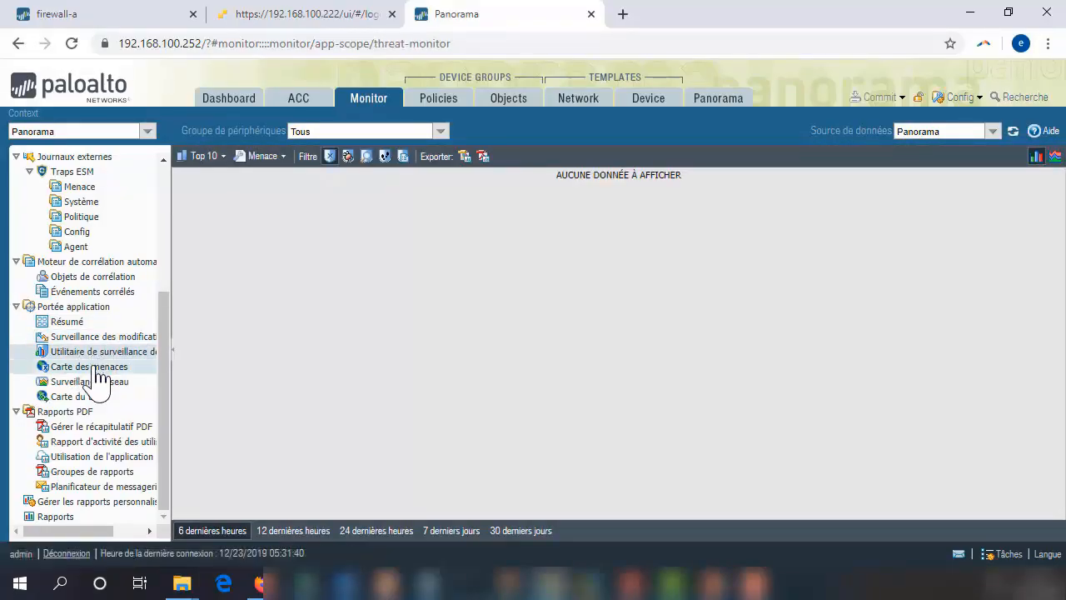
# Step: Open the threat map and try several threat-type filters on the incoming threats, including viruses and files
pyautogui.click(94, 370)
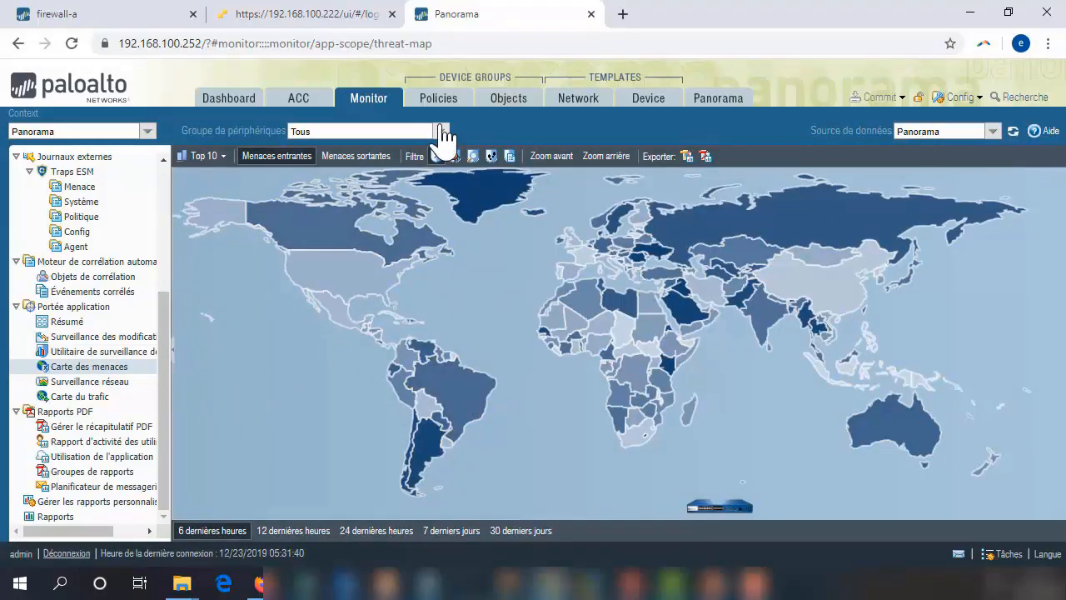
pyautogui.click(454, 160)
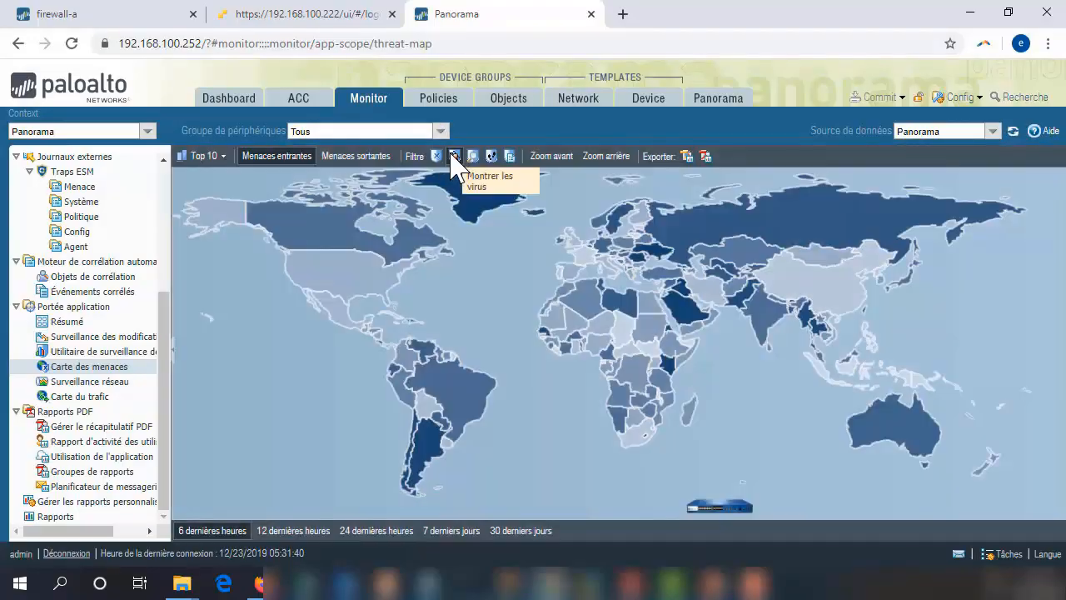
pyautogui.click(473, 159)
pyautogui.click(473, 160)
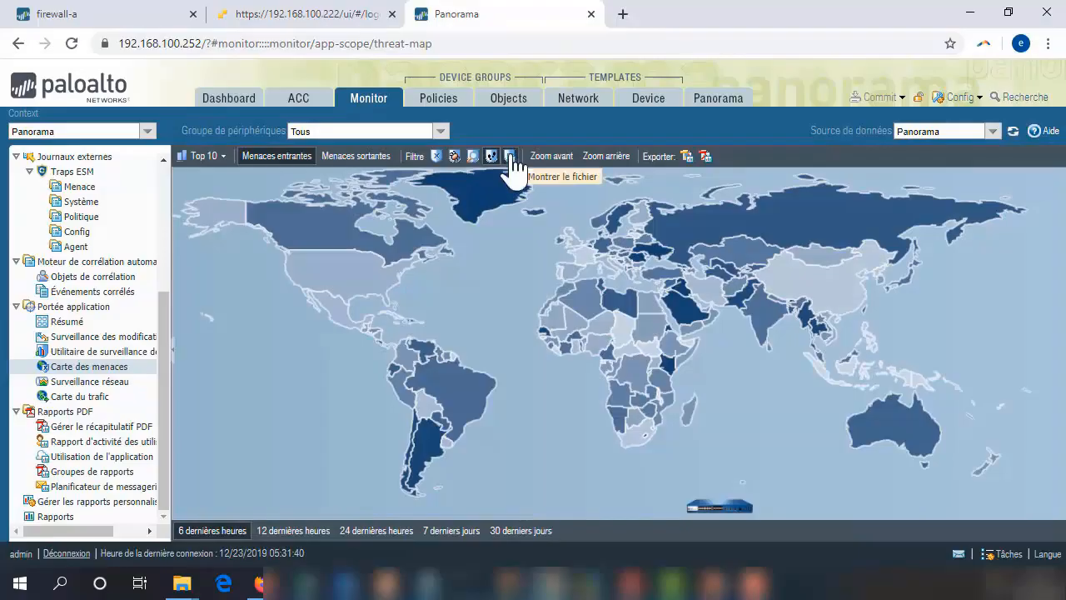
pyautogui.click(510, 158)
# Step: Show the threat map for the last 30 days and cycle back through its filters to the first threat type
pyautogui.click(520, 531)
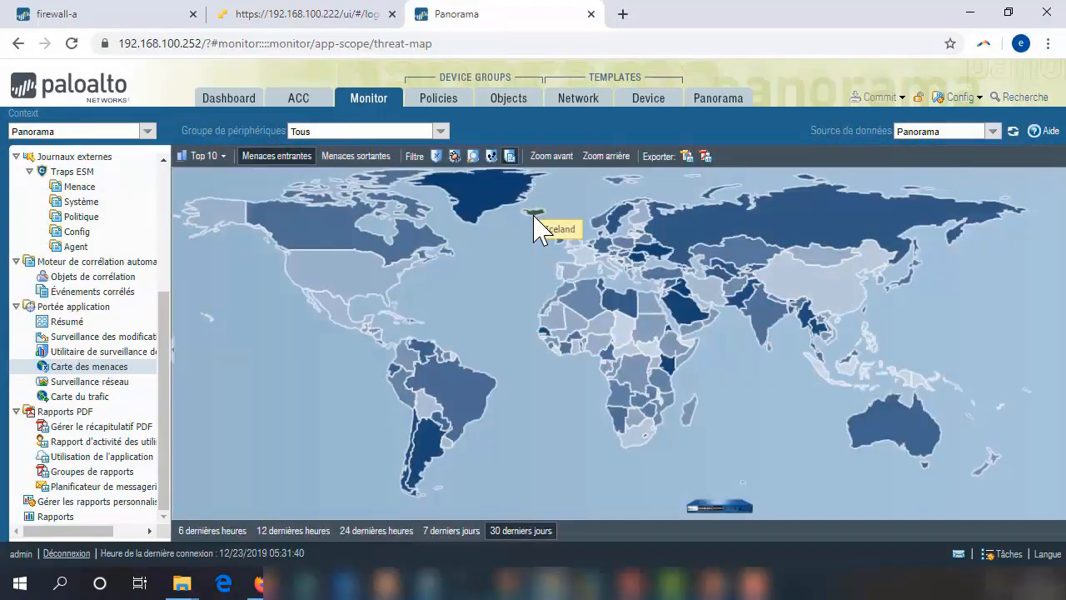
pyautogui.click(471, 158)
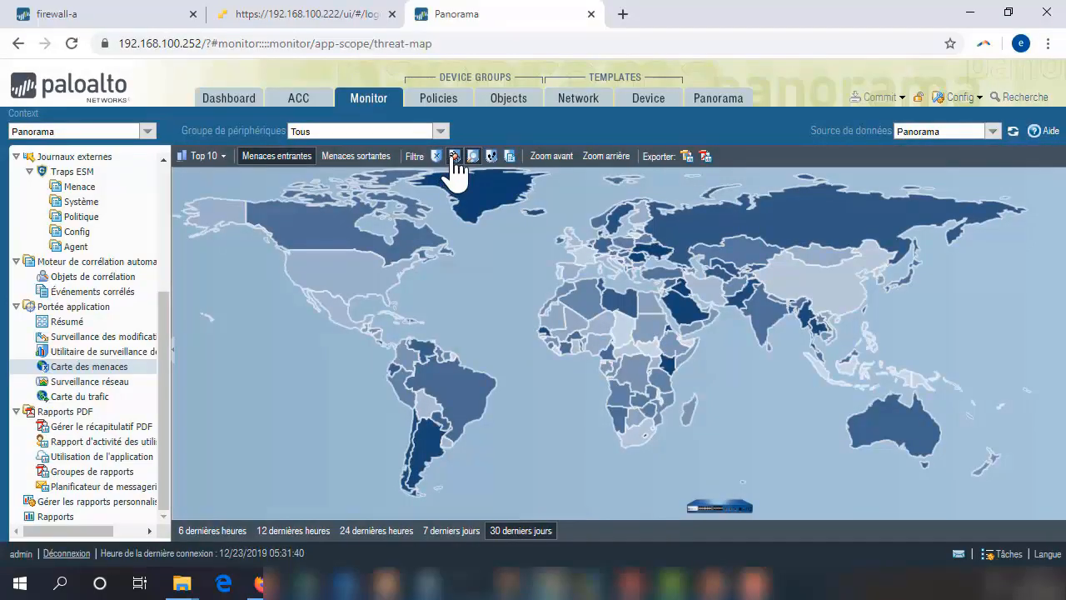
pyautogui.click(454, 157)
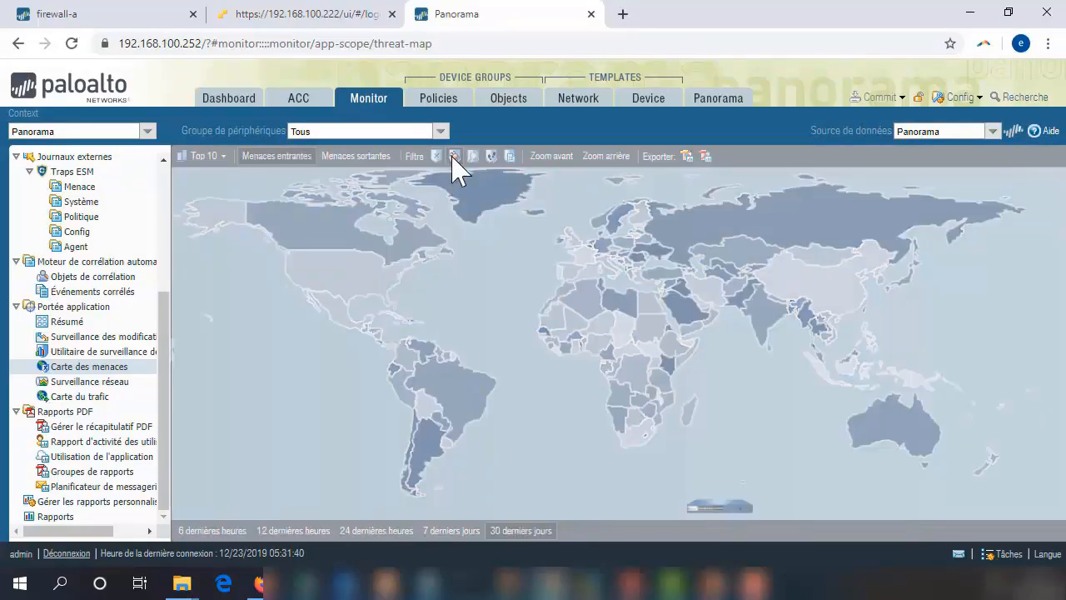
pyautogui.click(437, 157)
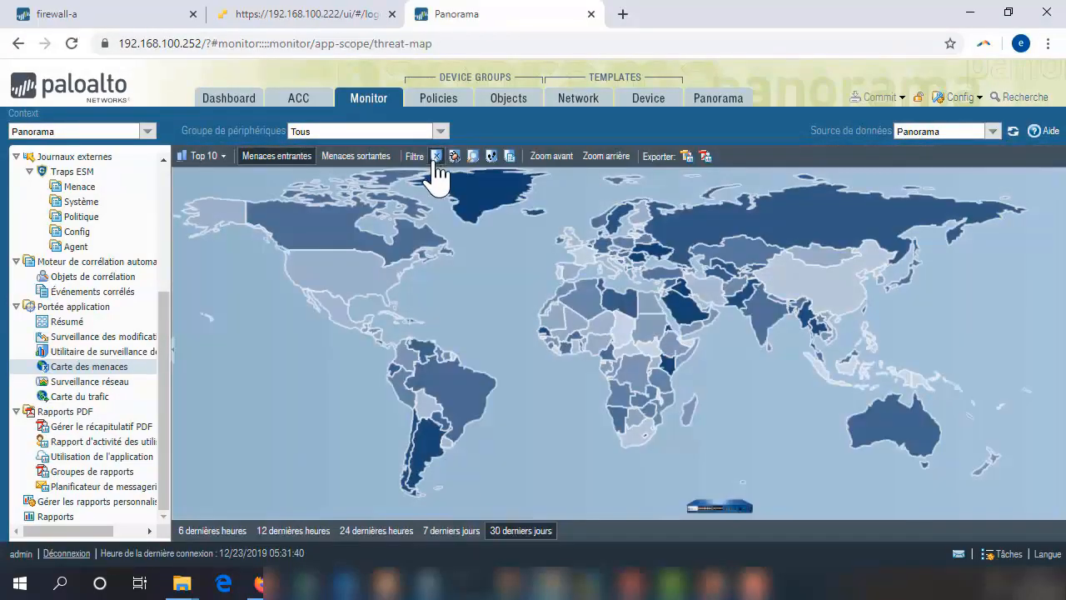
# Step: View the application scope's network monitor report and the incoming traffic map
pyautogui.click(99, 384)
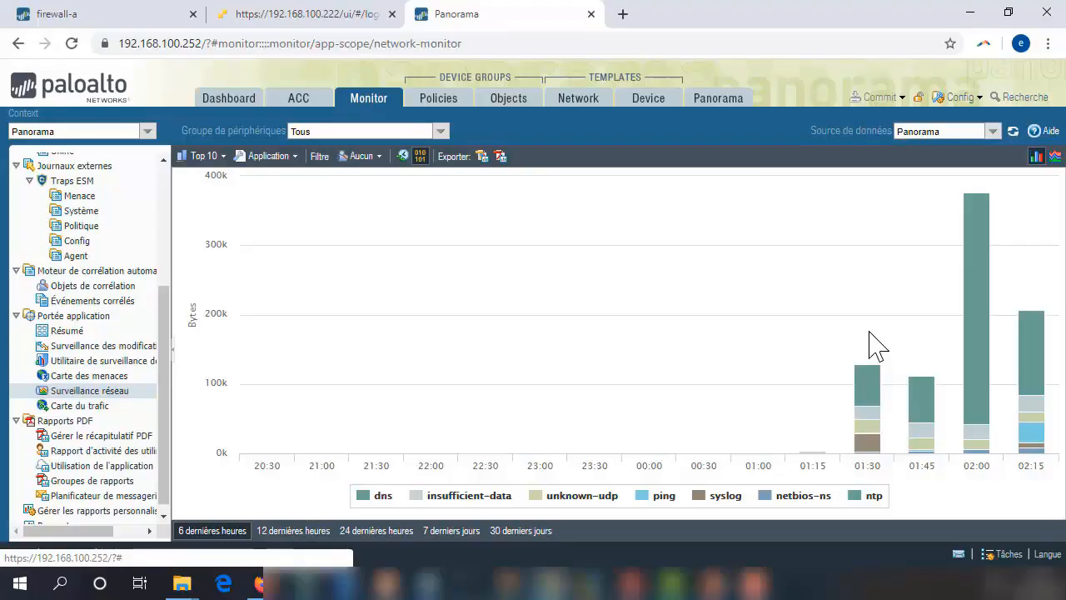
pyautogui.click(106, 406)
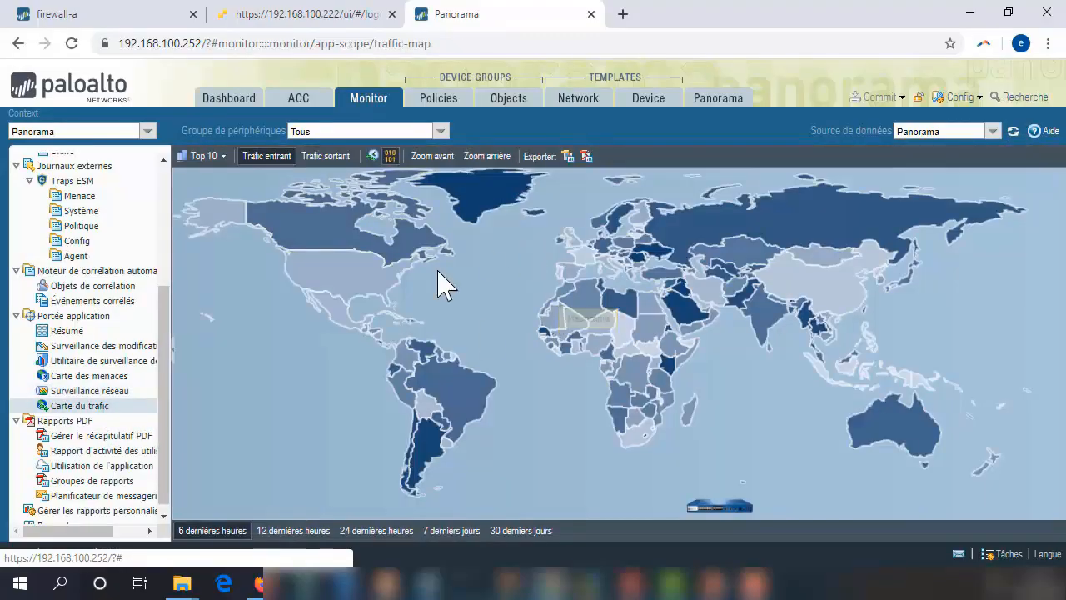
pyautogui.click(516, 531)
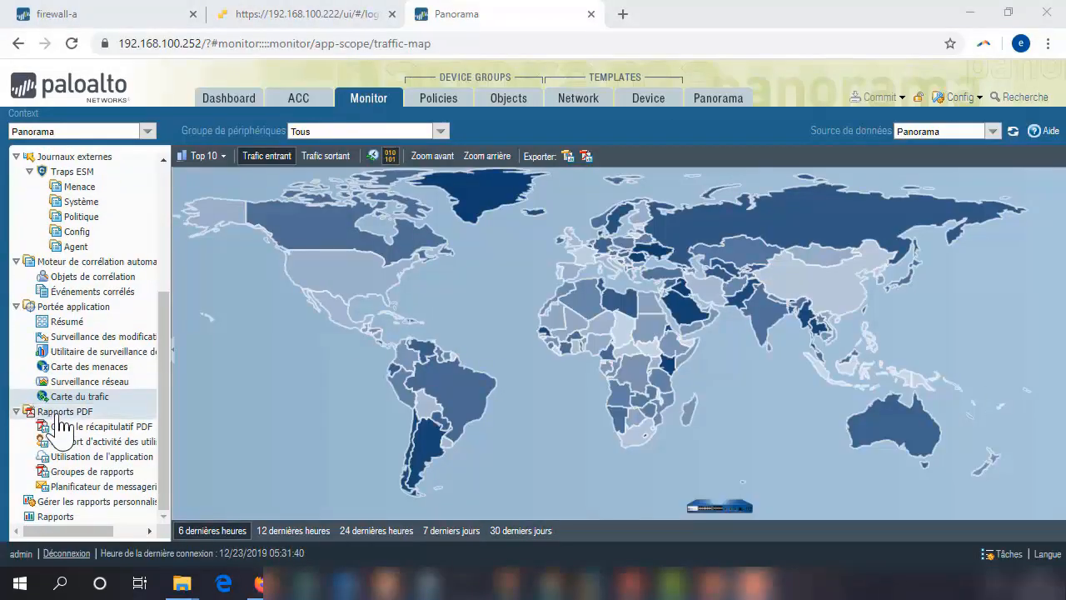
# Step: Add a custom report named "High Risk Apps" with the description "Risk 4 et 5 Applications"
pyautogui.click(64, 504)
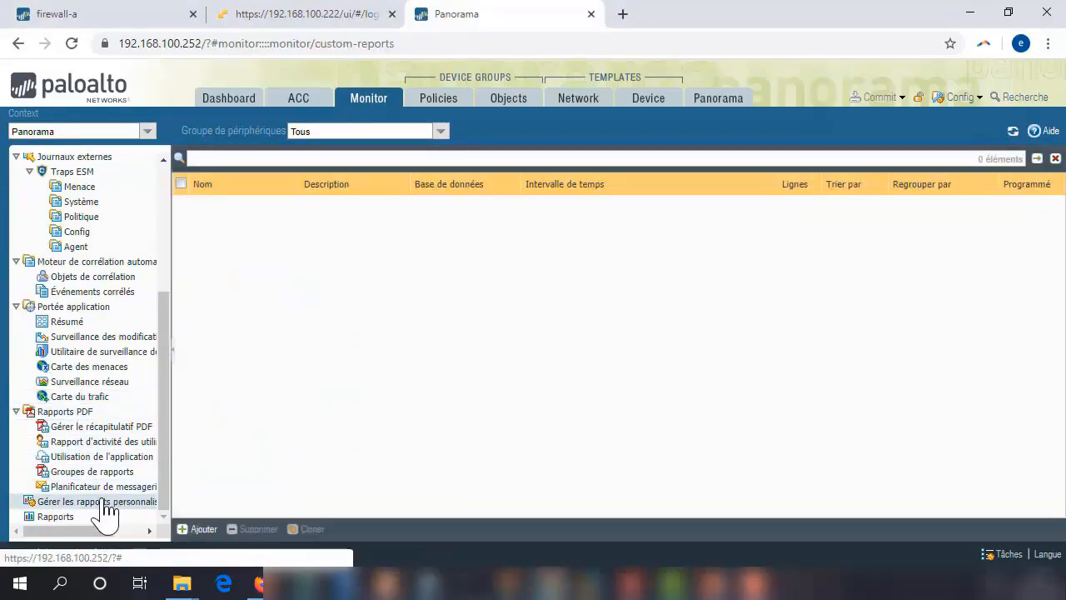
pyautogui.click(198, 528)
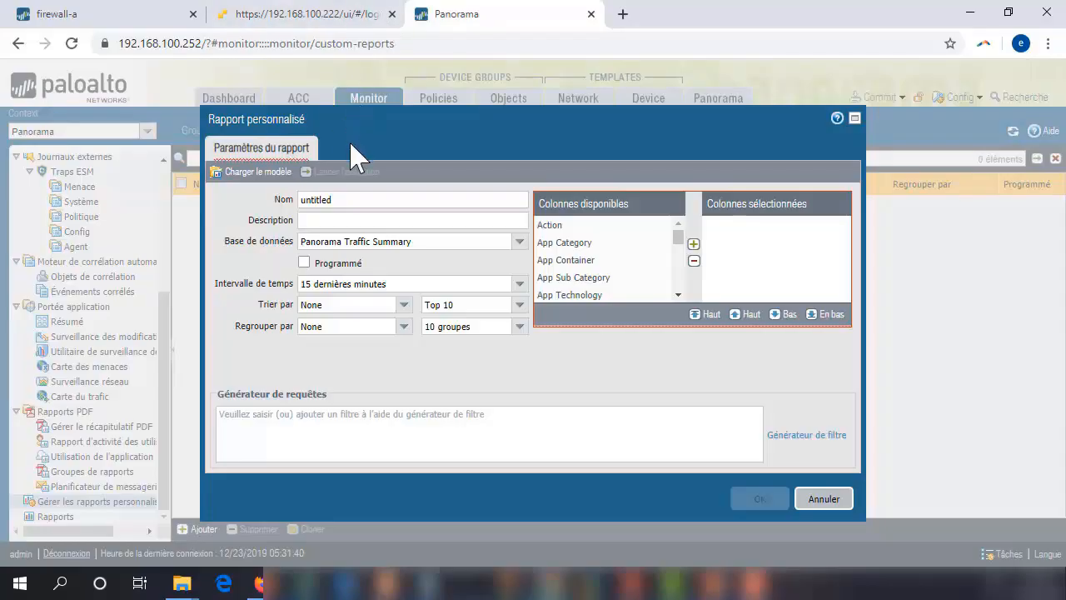
pyautogui.moveTo(350, 200); pyautogui.dragTo(295, 214)
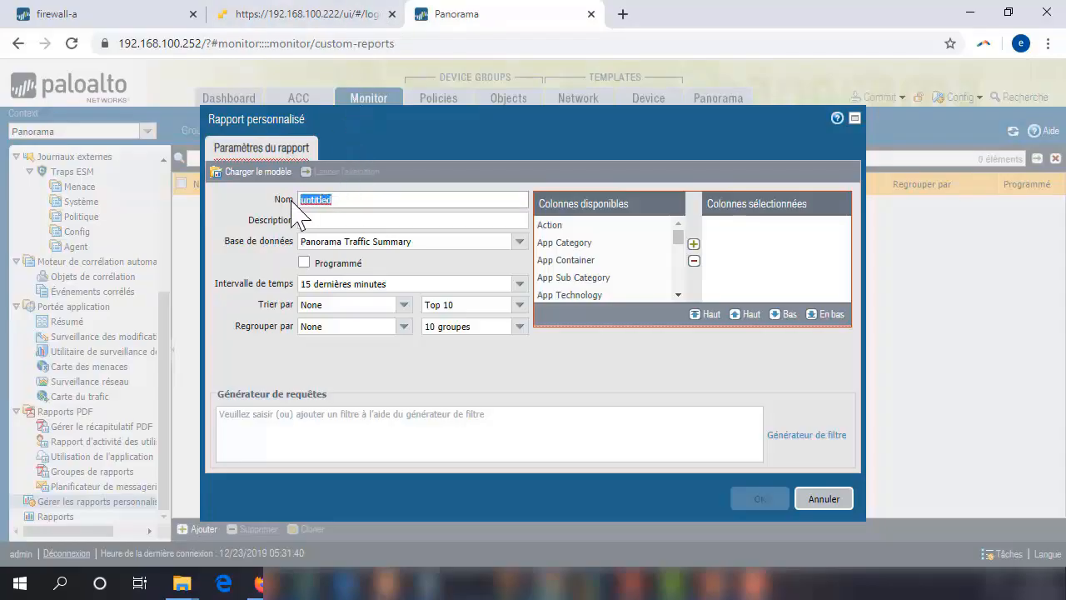
pyautogui.write('High ')
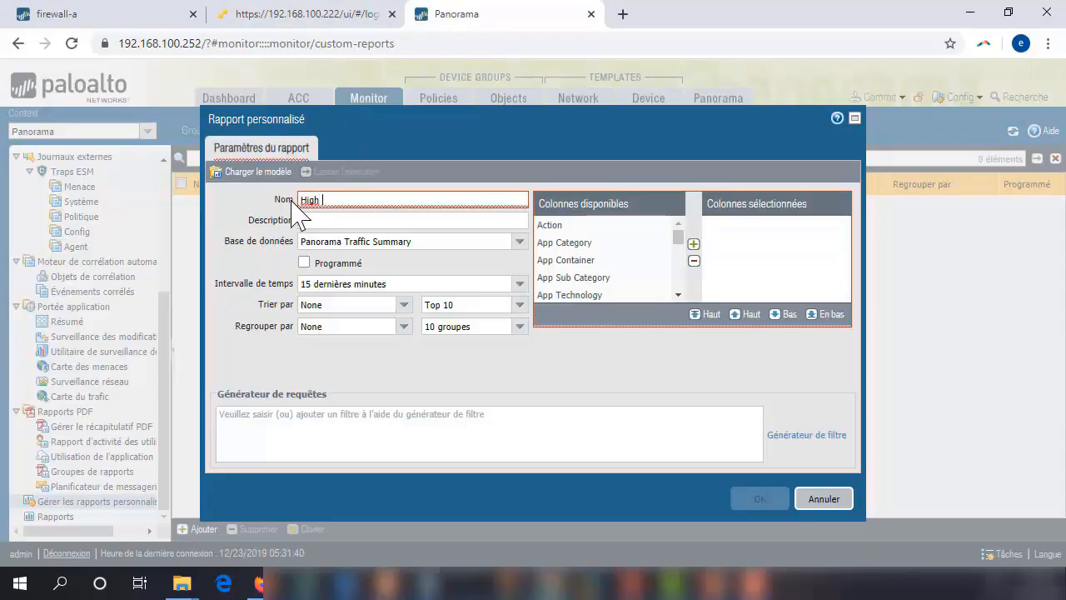
pyautogui.write('Risk Apps')
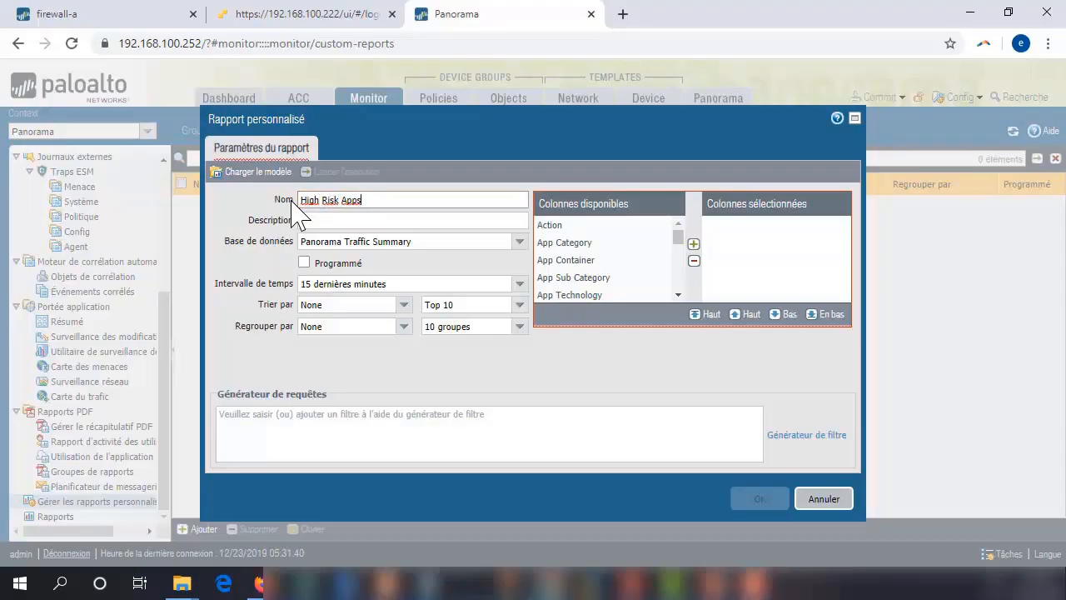
pyautogui.click(319, 224)
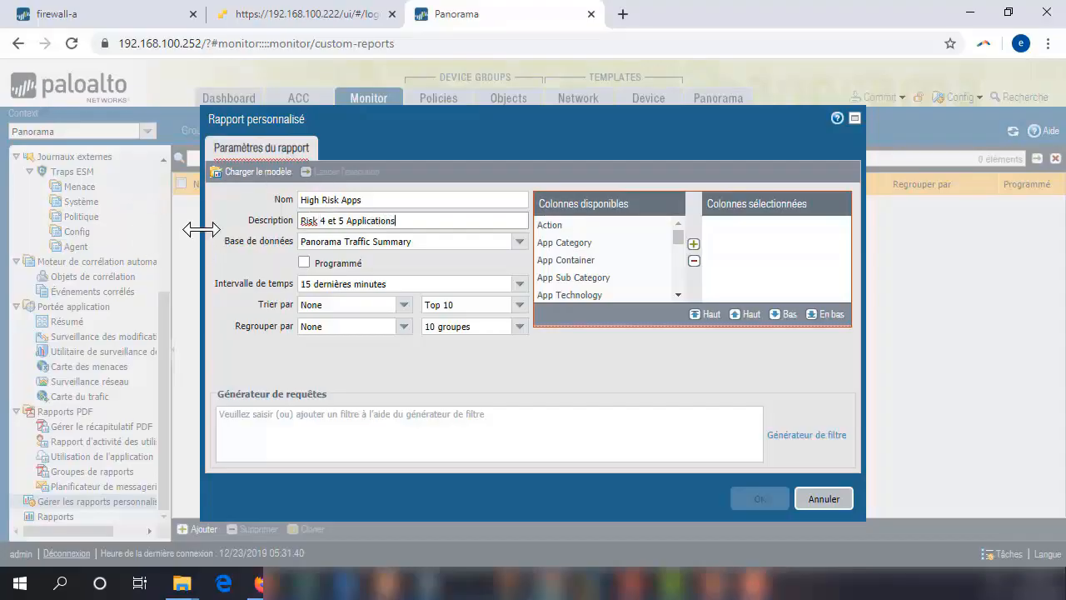
# Step: Set the custom report's database to Device Traffic Summary, the remote device traffic summary data
pyautogui.click(521, 244)
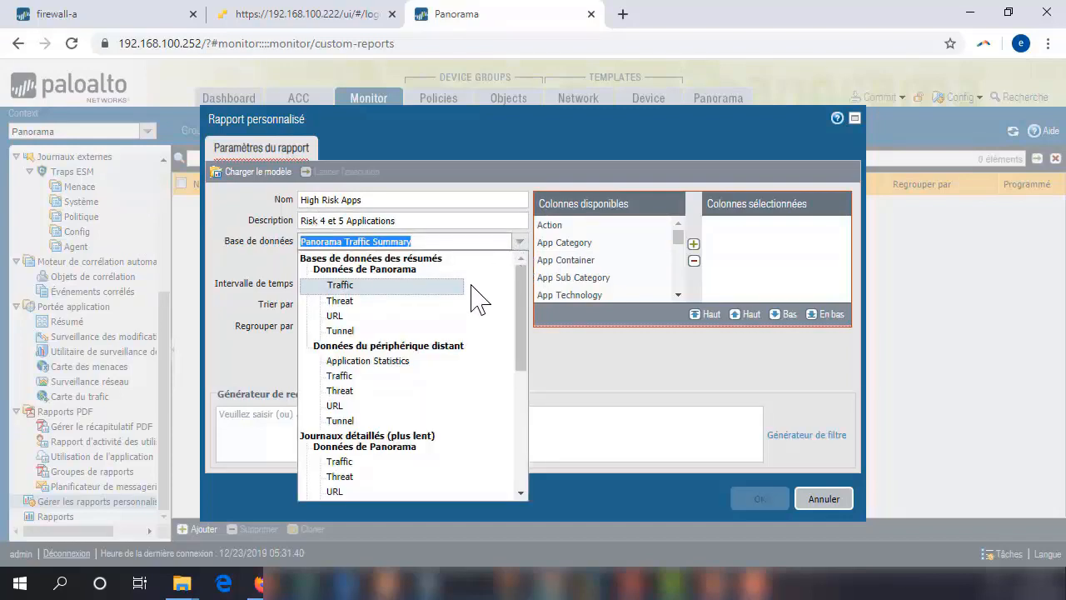
pyautogui.click(358, 376)
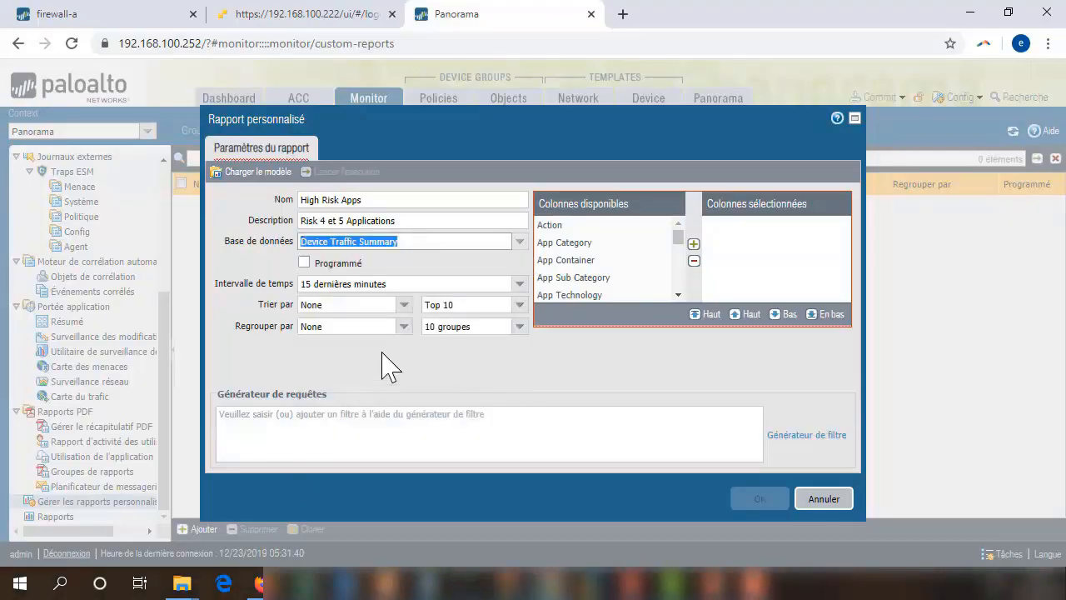
pyautogui.click(519, 243)
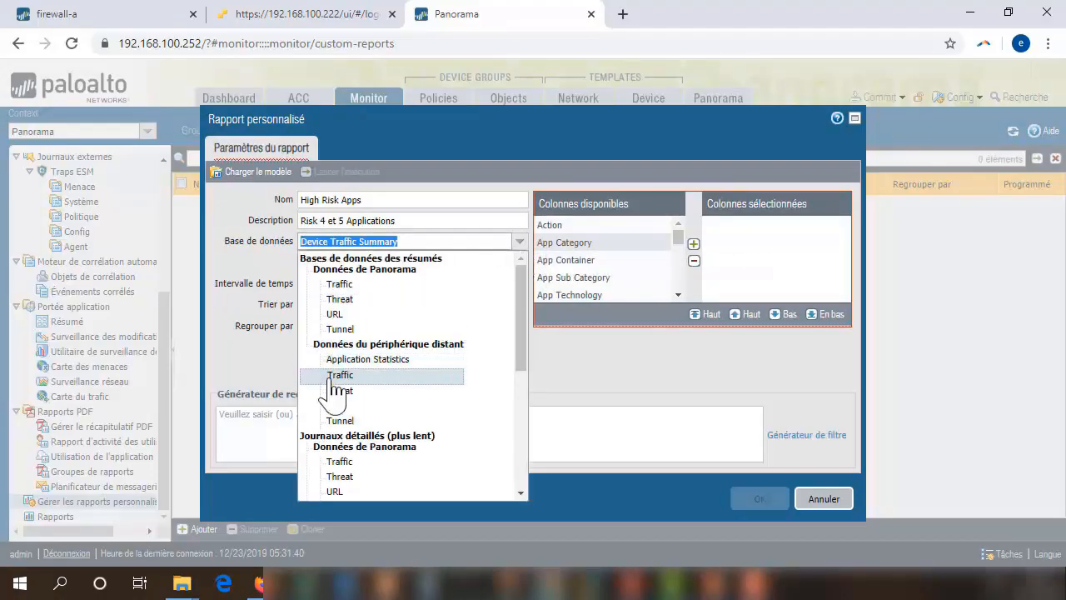
pyautogui.click(338, 377)
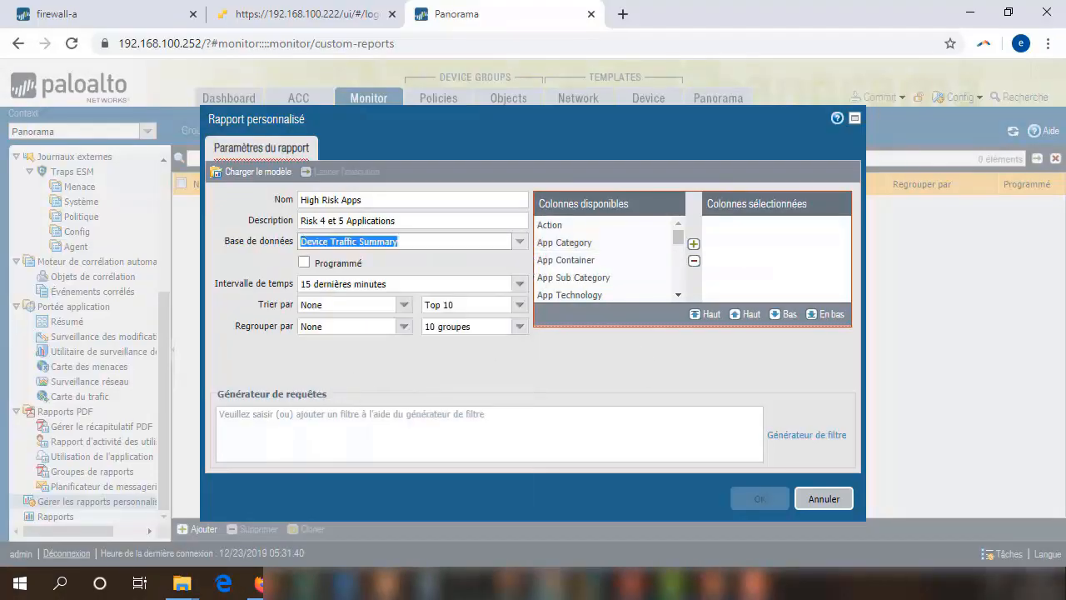
pyautogui.click(459, 270)
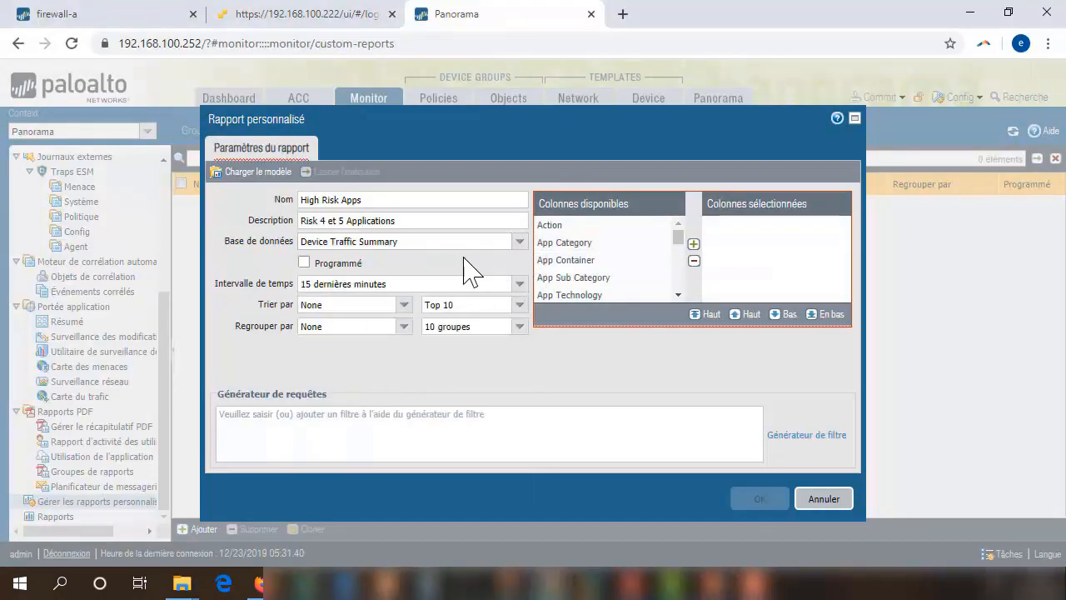
pyautogui.click(518, 243)
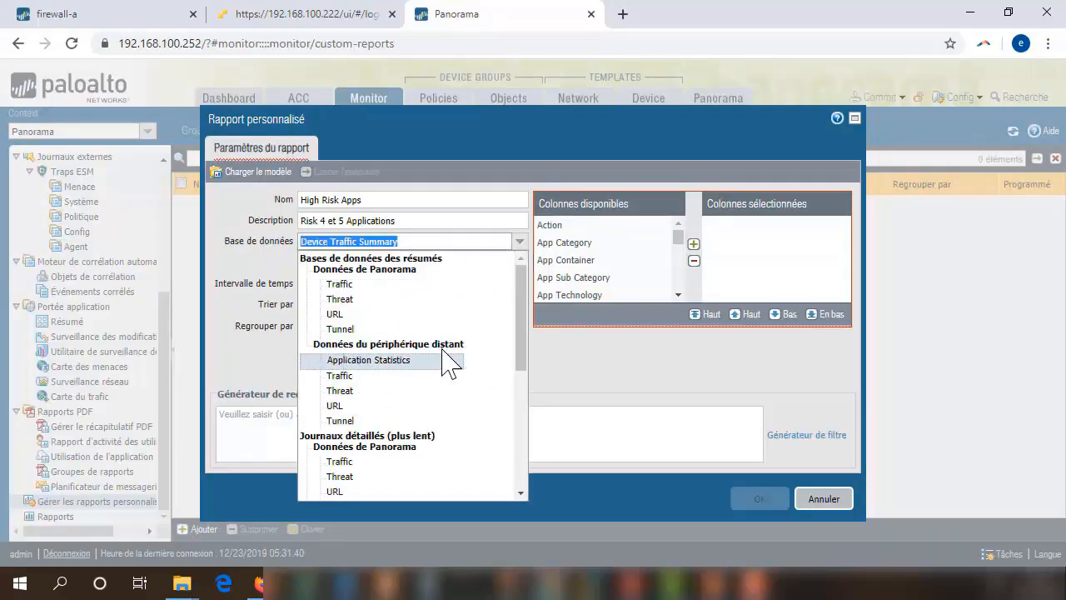
pyautogui.click(359, 376)
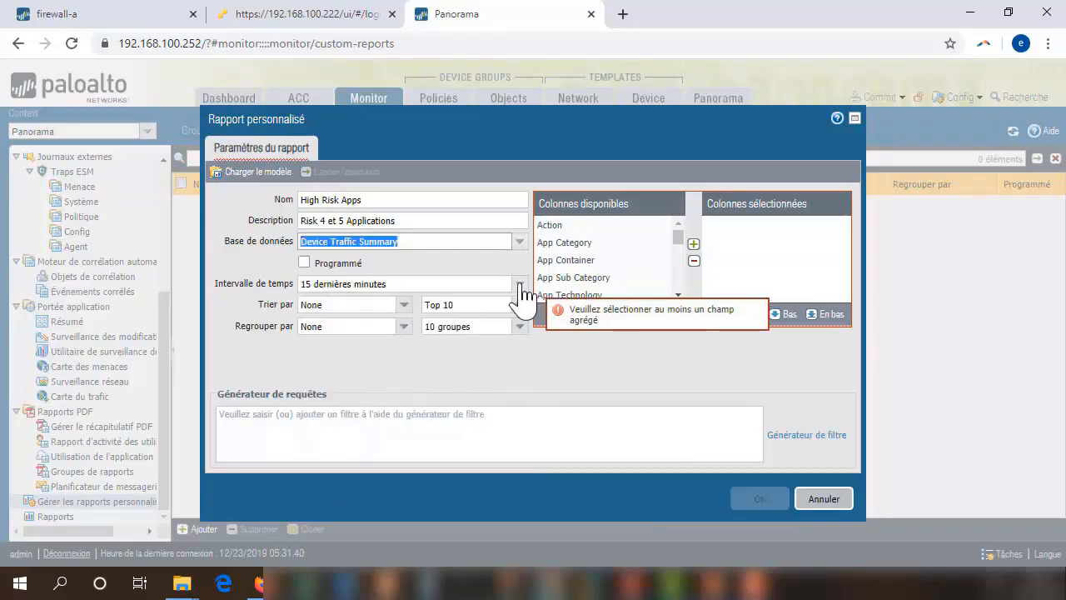
# Step: Set the report's time interval to the last 30 days and sort it by Sessions, limited to Top 25
pyautogui.click(520, 285)
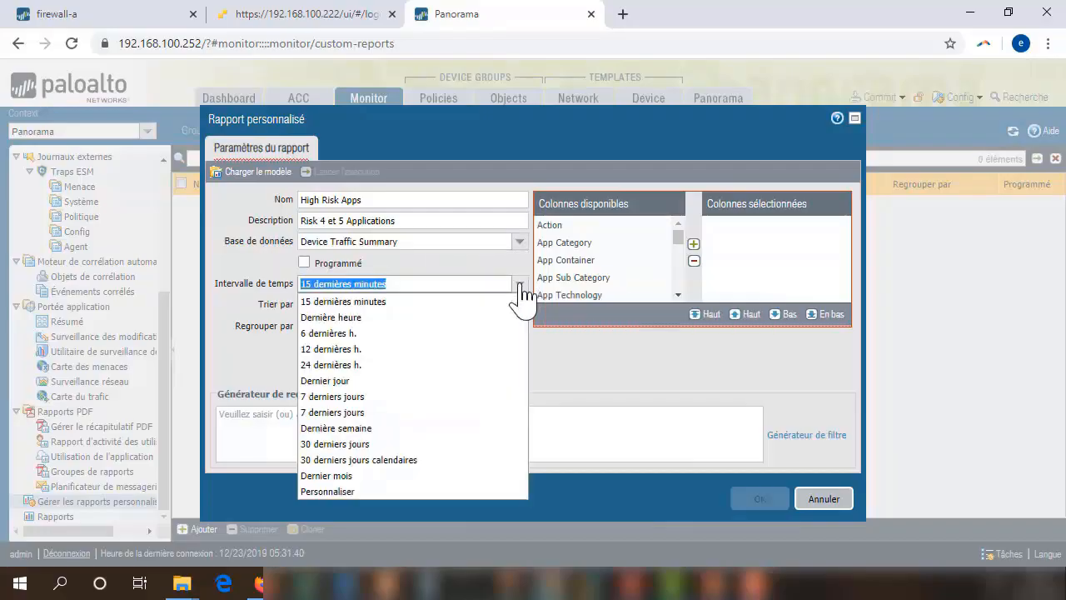
pyautogui.click(377, 446)
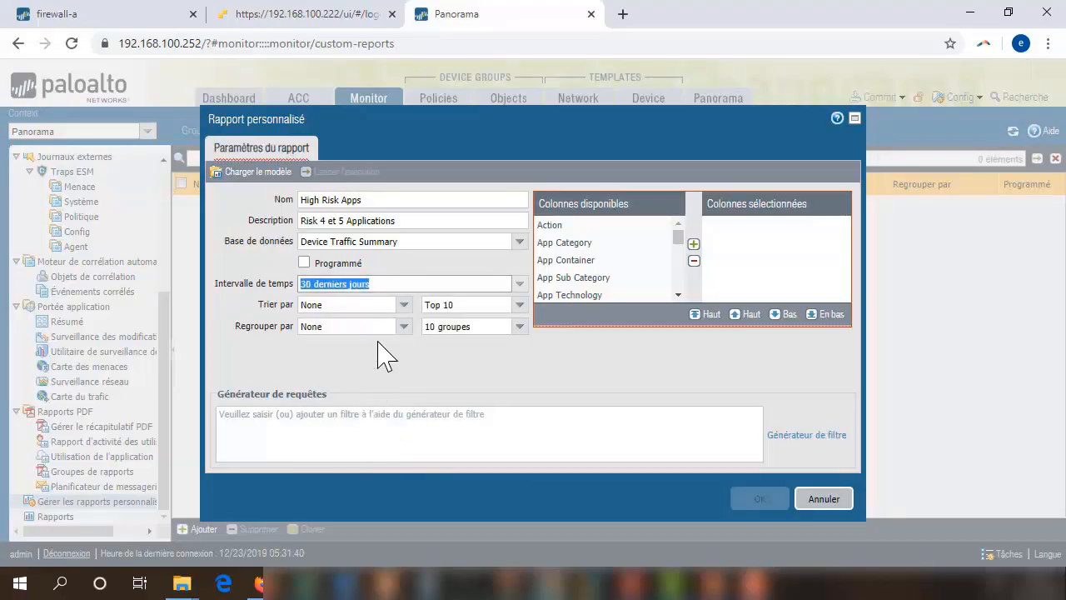
pyautogui.click(404, 305)
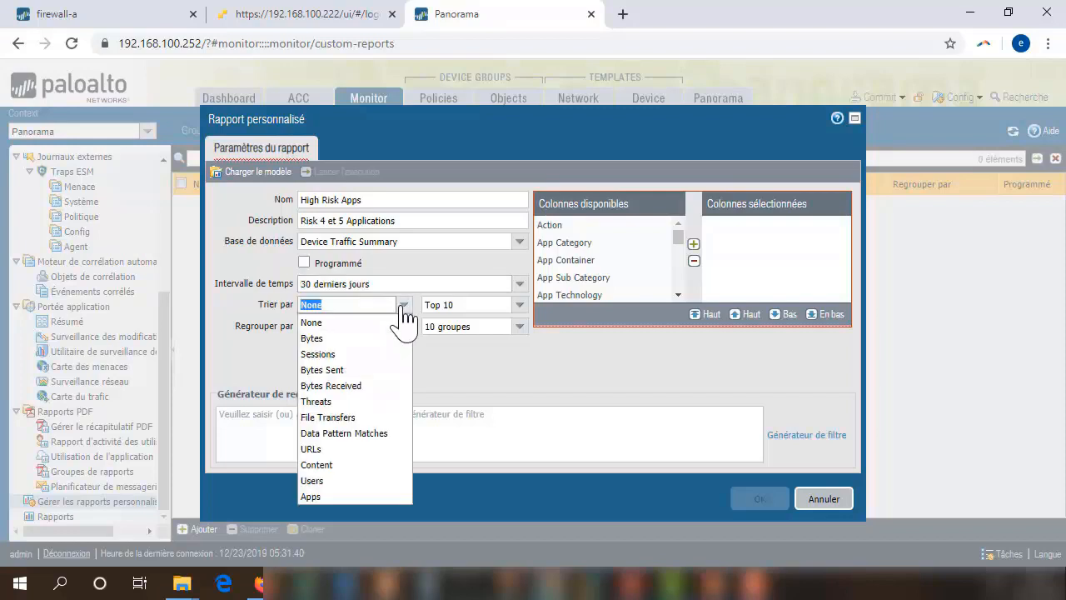
pyautogui.click(337, 354)
pyautogui.click(521, 305)
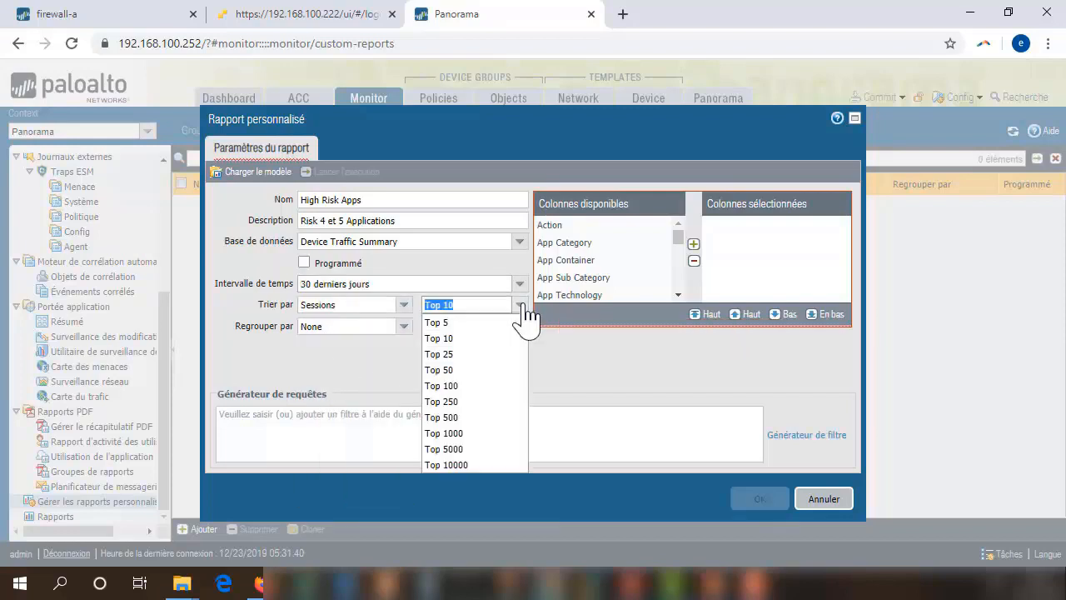
pyautogui.click(444, 354)
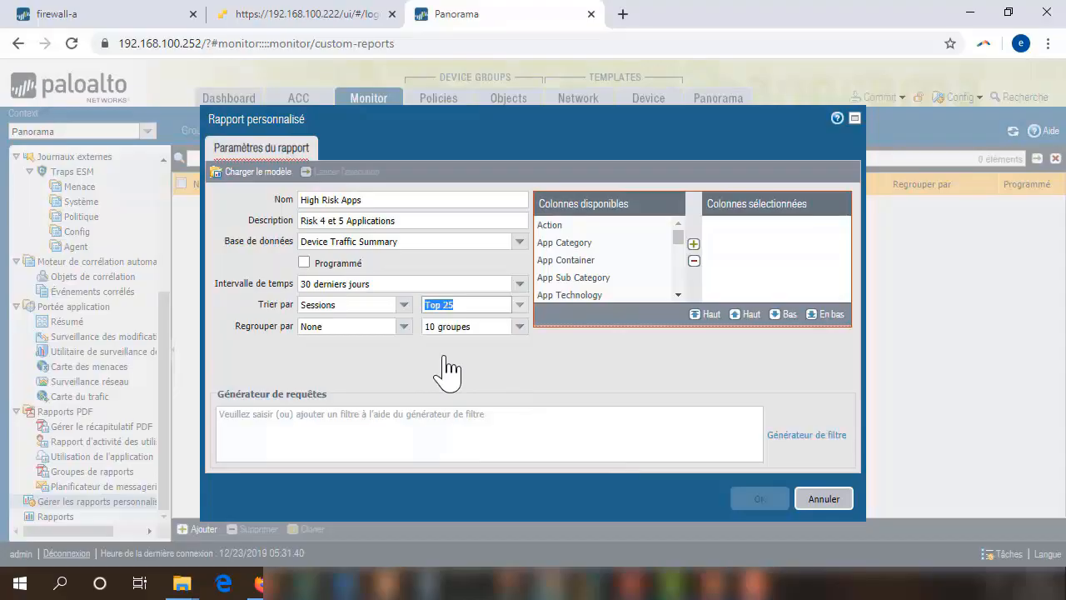
# Step: Group the report by Application and set the grouping limit to 25 groups
pyautogui.click(406, 330)
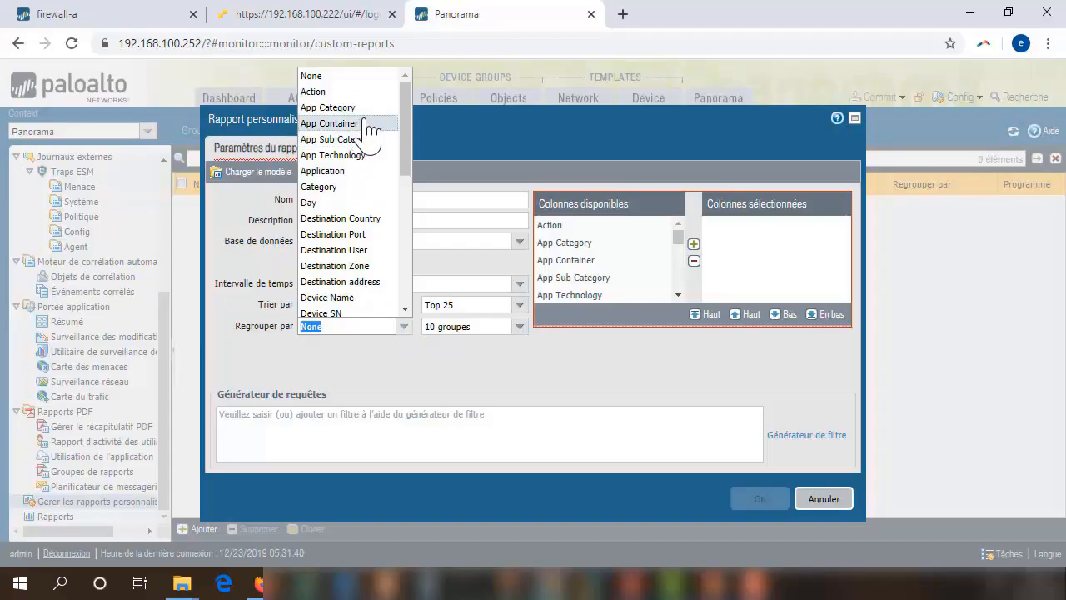
pyautogui.moveTo(405, 108); pyautogui.dragTo(402, 150)
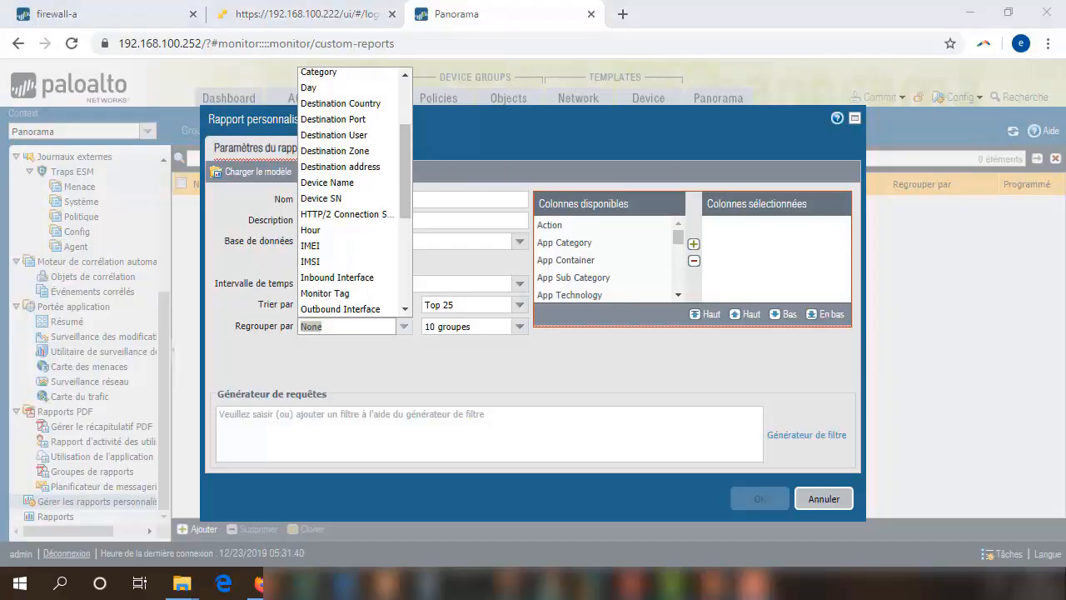
pyautogui.scroll(3, 350, 175)
pyautogui.click(344, 174)
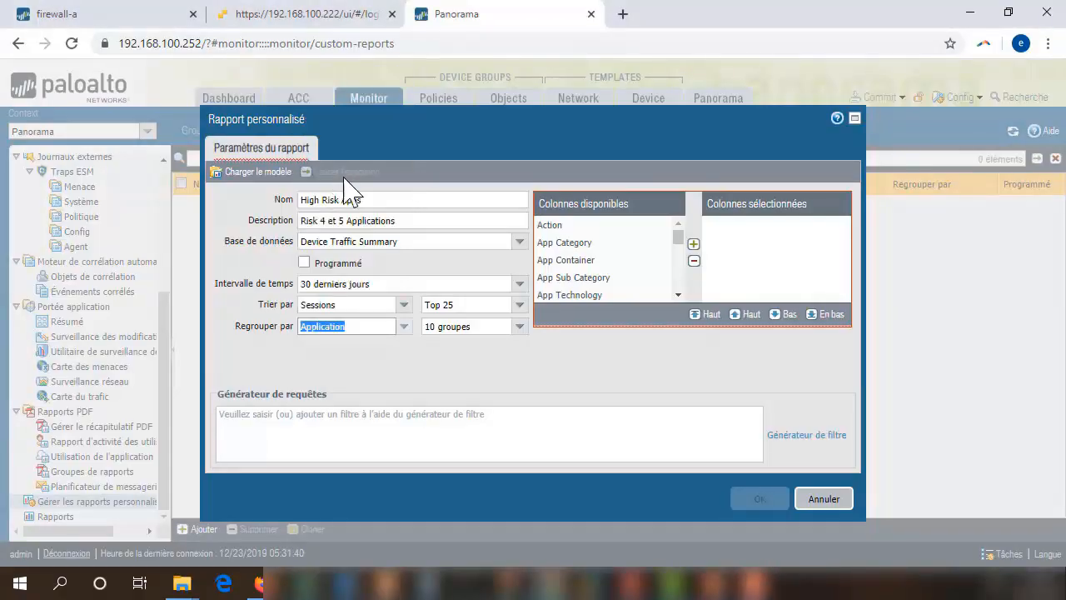
pyautogui.click(519, 325)
pyautogui.click(448, 376)
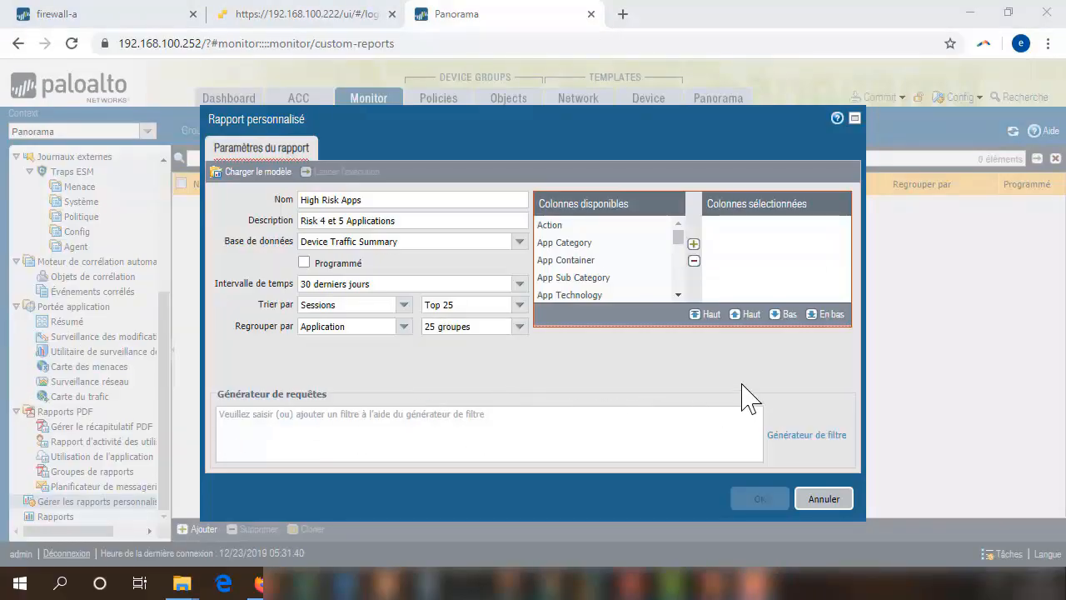
pyautogui.click(793, 436)
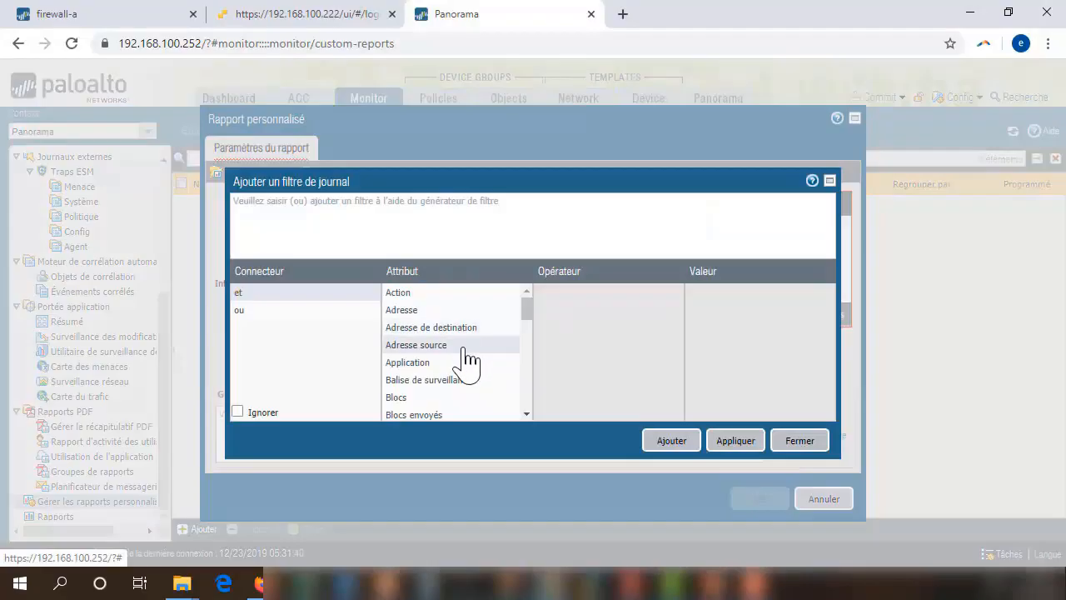
pyautogui.scroll(-5, 476, 362)
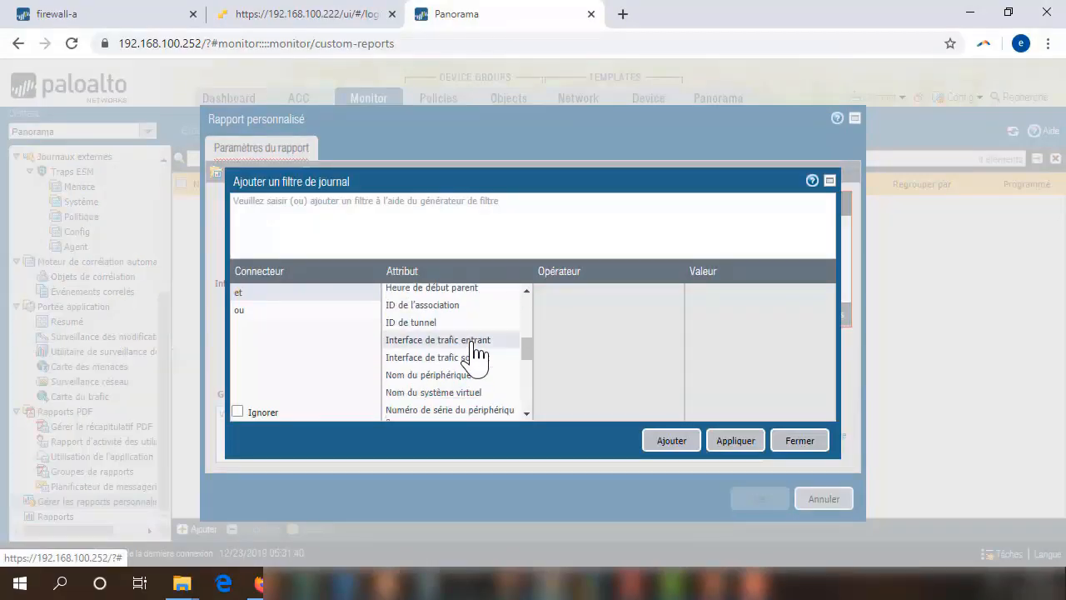
pyautogui.scroll(-5, 476, 353)
pyautogui.click(403, 342)
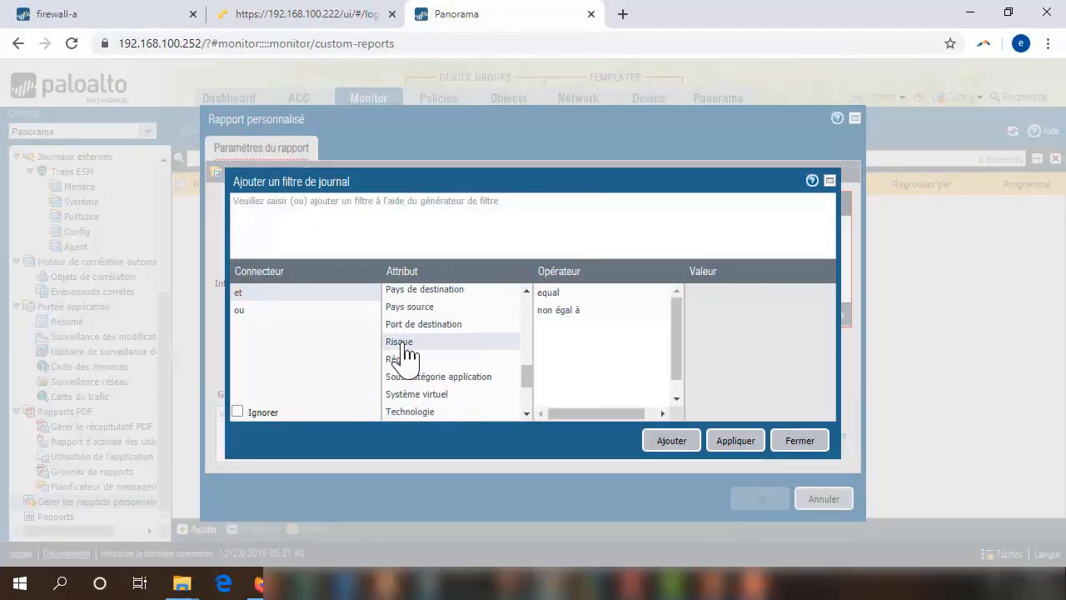
pyautogui.click(561, 295)
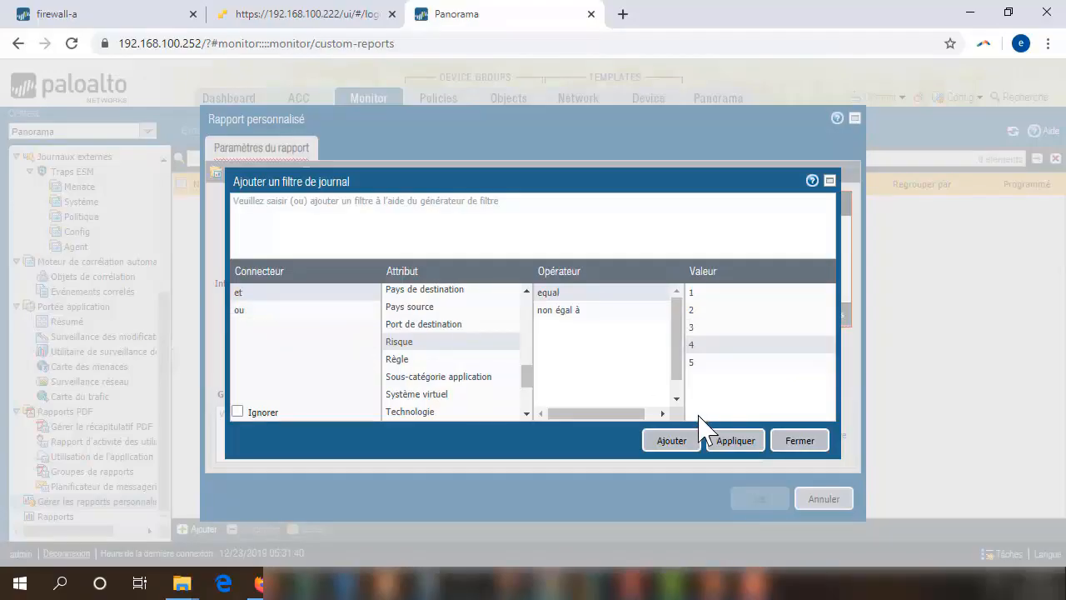
pyautogui.click(253, 311)
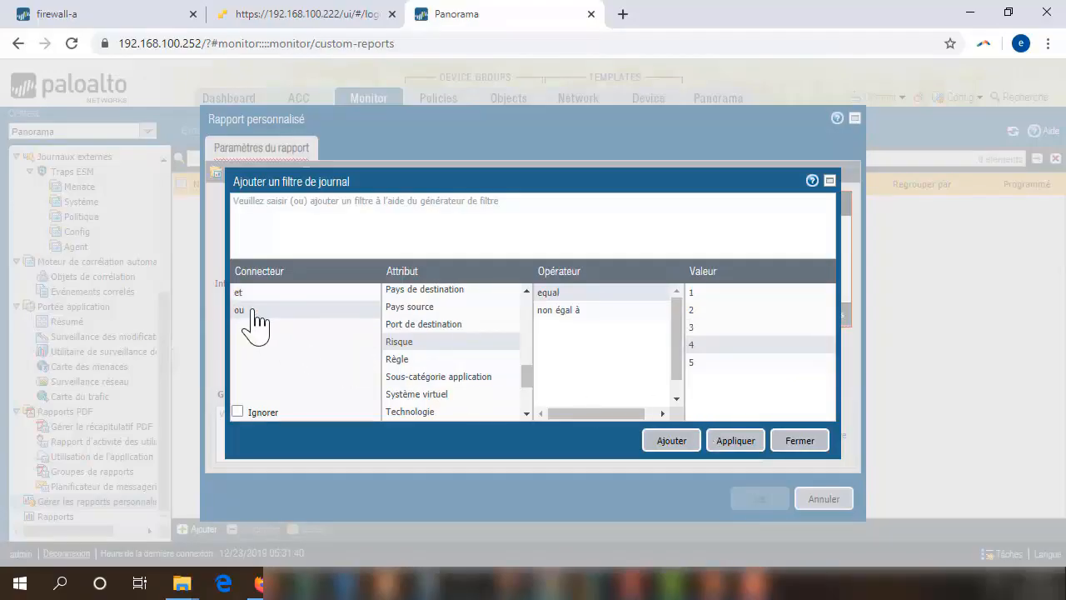
pyautogui.click(246, 293)
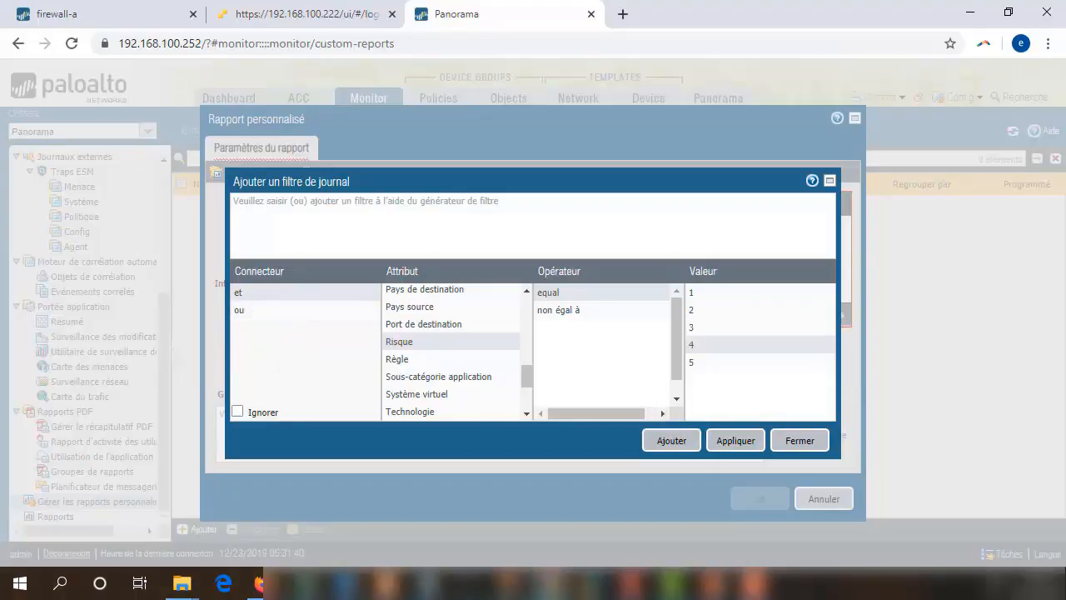
pyautogui.click(748, 446)
# Step: Add a query filter to the custom report for risk (Risque) equal to 4
pyautogui.click(790, 438)
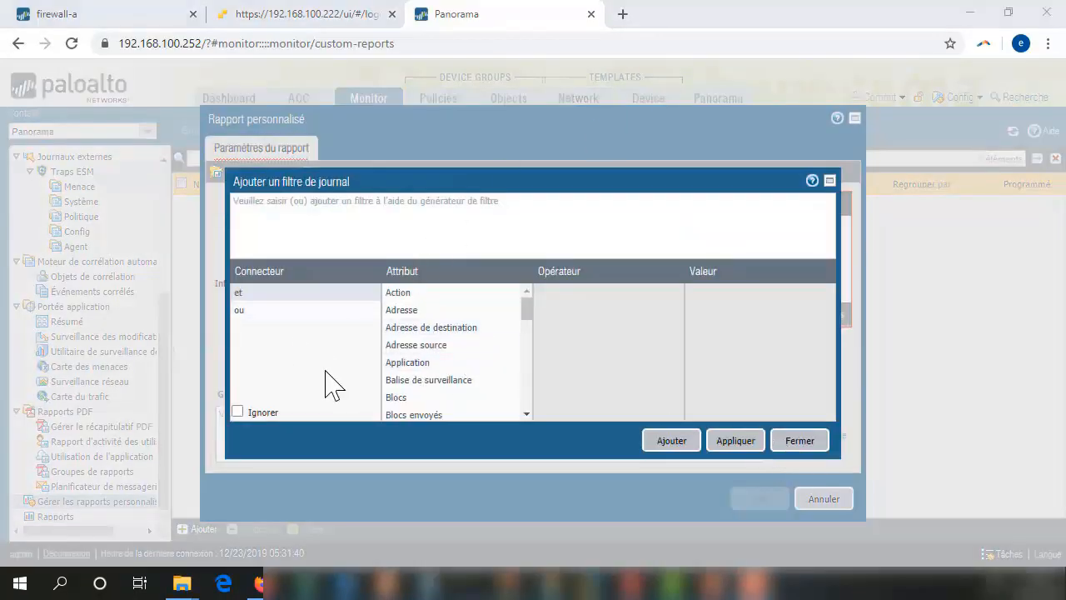
pyautogui.moveTo(531, 315); pyautogui.dragTo(506, 395)
pyautogui.click(504, 389)
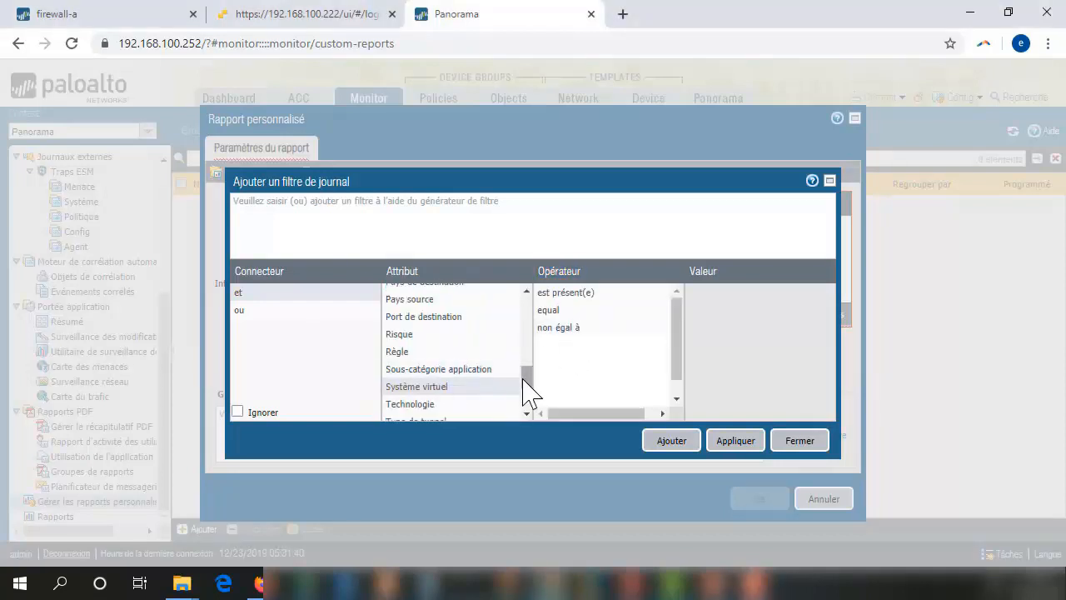
pyautogui.click(436, 334)
pyautogui.click(552, 293)
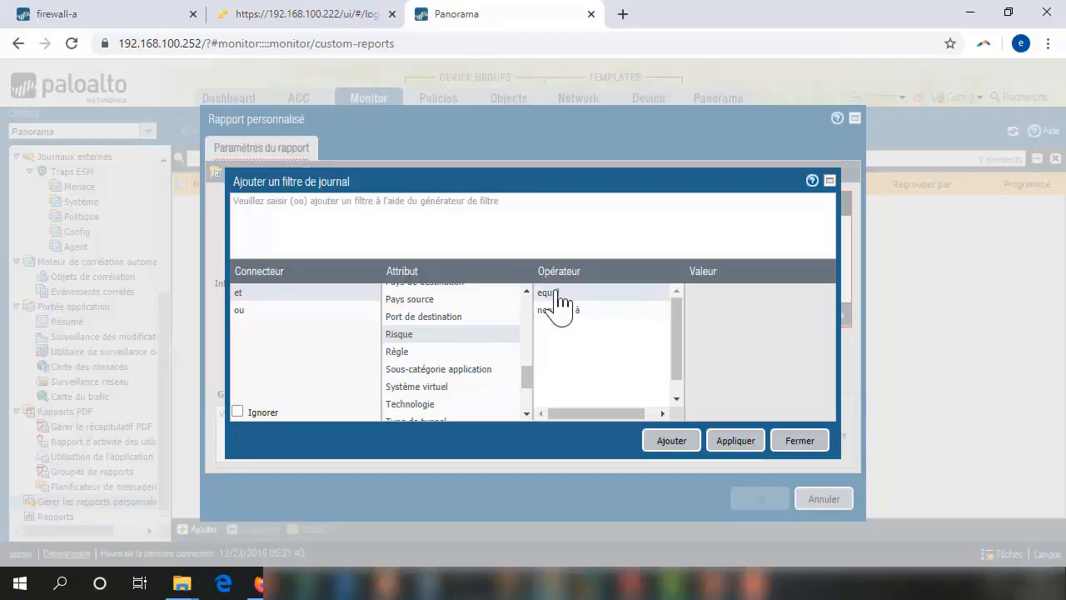
pyautogui.click(593, 294)
pyautogui.click(690, 345)
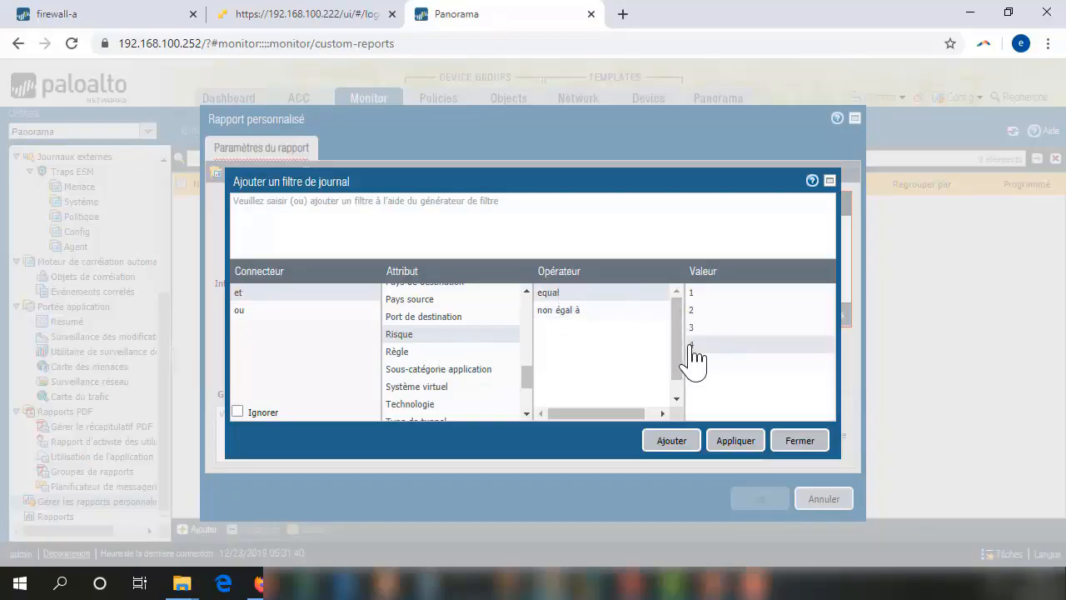
pyautogui.click(681, 443)
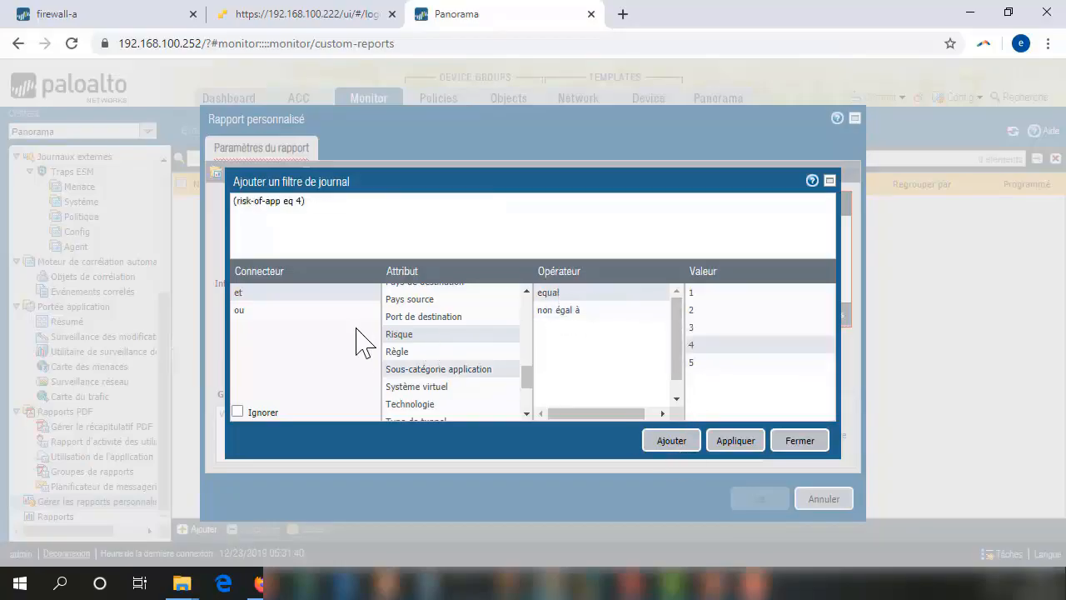
# Step: Extend the filter with an "ou" condition for risk (Risque) equal to 5 and apply it to the report
pyautogui.click(268, 310)
pyautogui.click(435, 337)
pyautogui.click(558, 297)
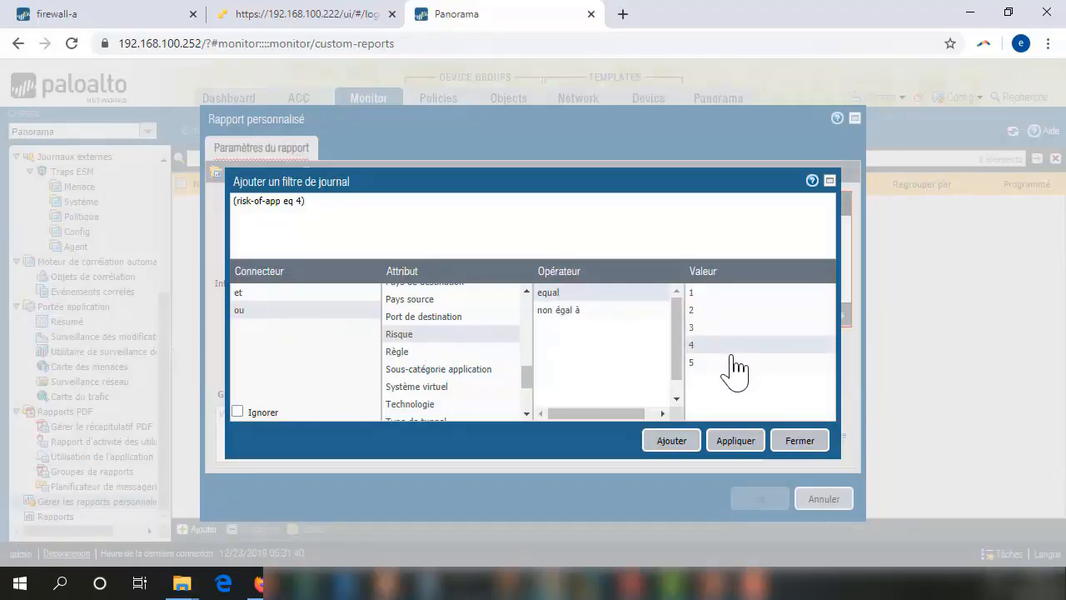
pyautogui.click(700, 363)
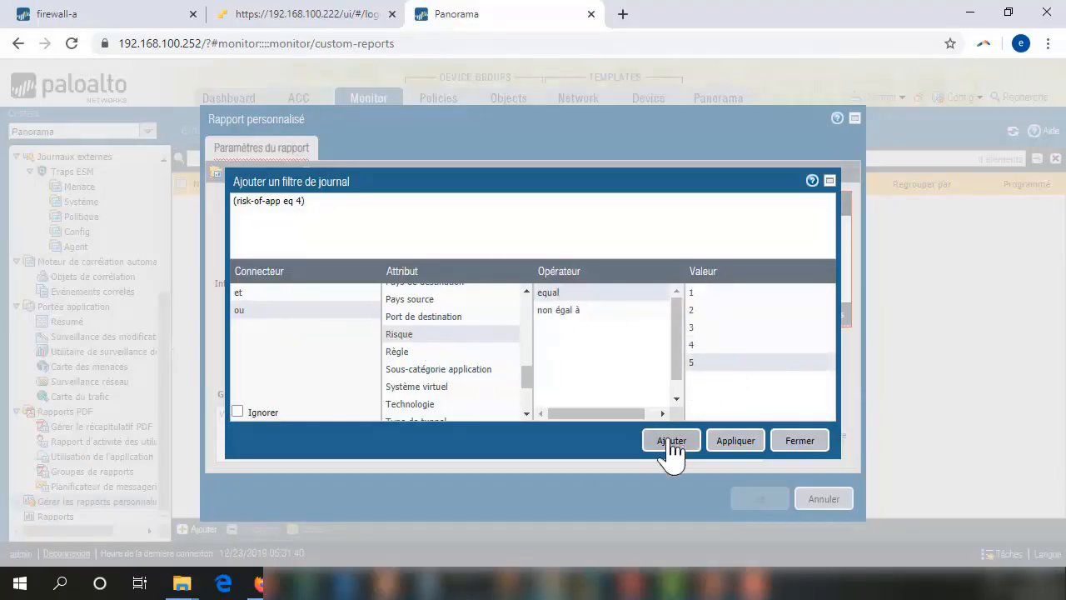
pyautogui.click(673, 444)
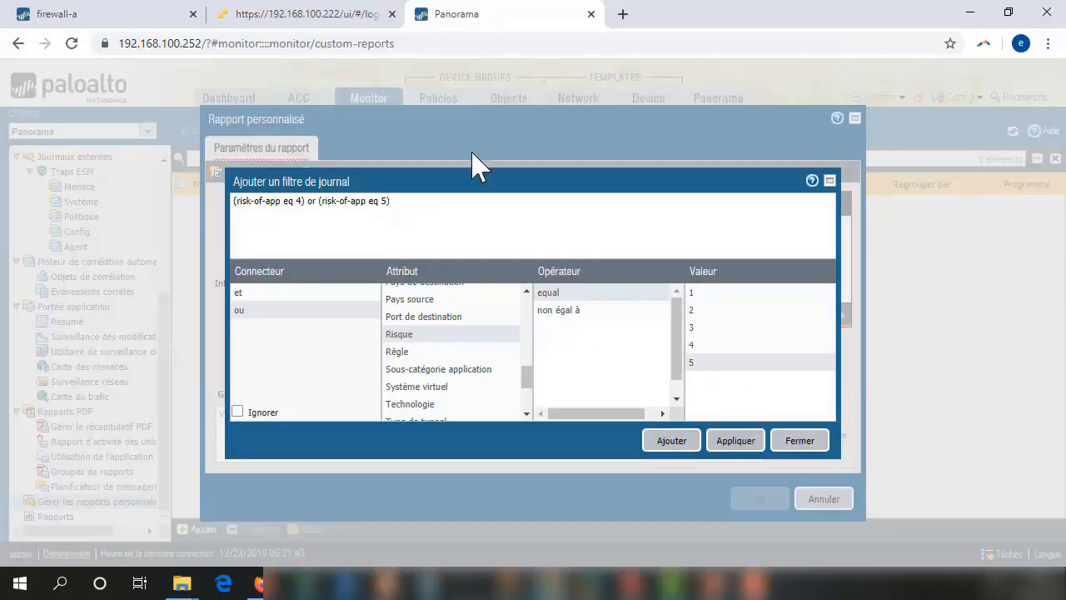
pyautogui.click(727, 446)
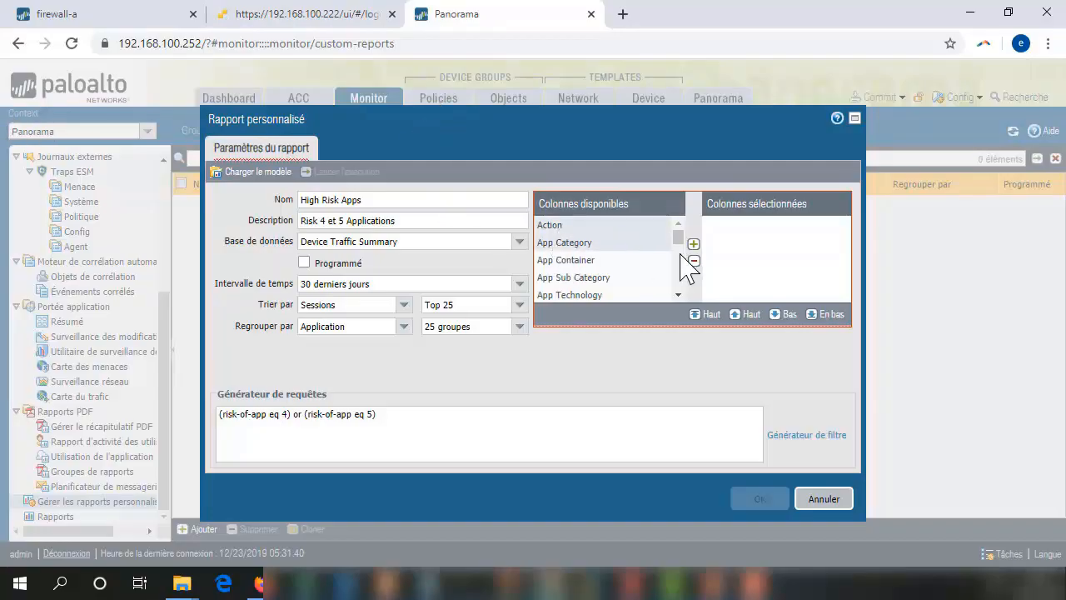
# Step: Add the Action, Application, Bytes Received and Bytes Sent columns to the report
pyautogui.doubleClick(581, 227)
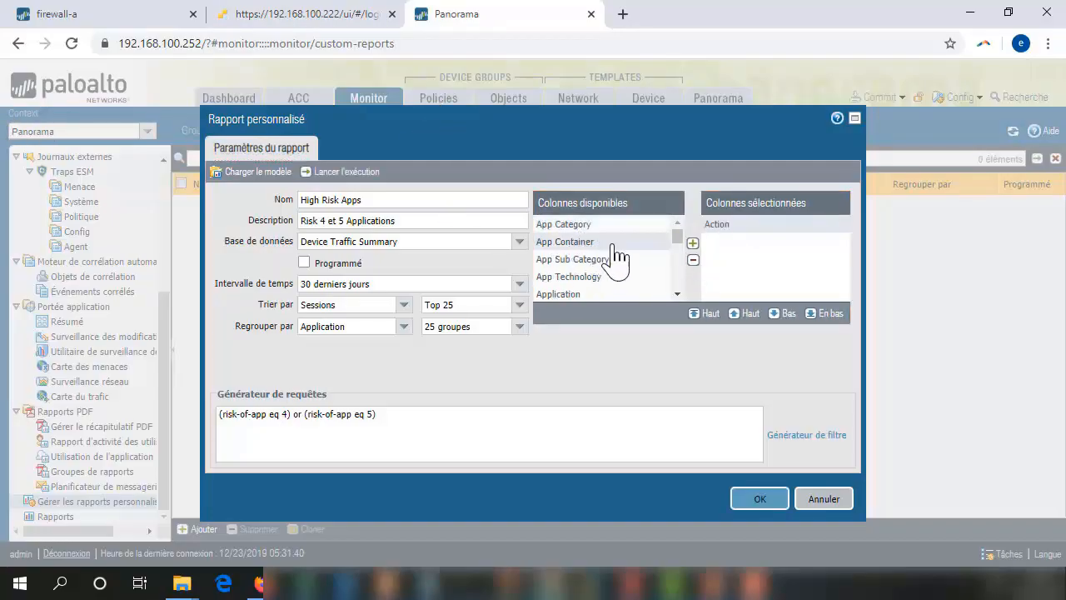
pyautogui.doubleClick(566, 293)
pyautogui.scroll(-2, 630, 262)
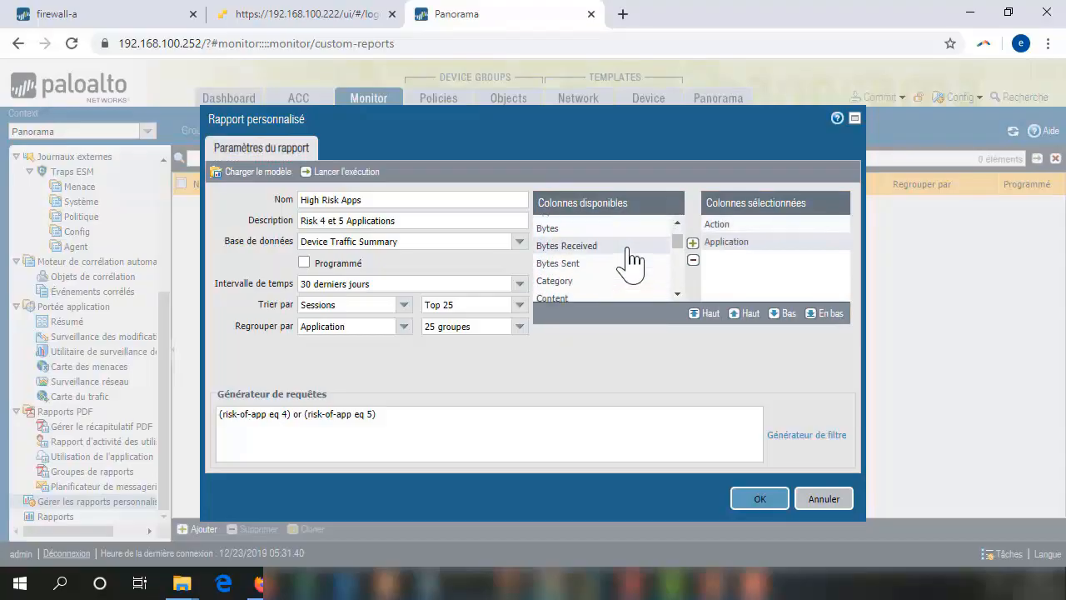
pyautogui.doubleClick(578, 247)
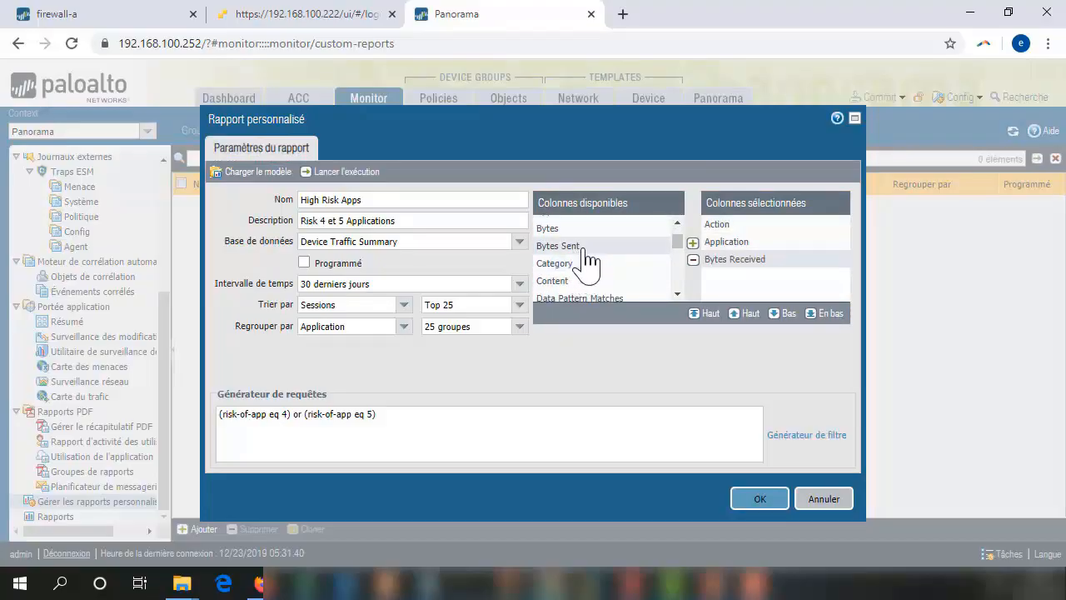
pyautogui.doubleClick(582, 246)
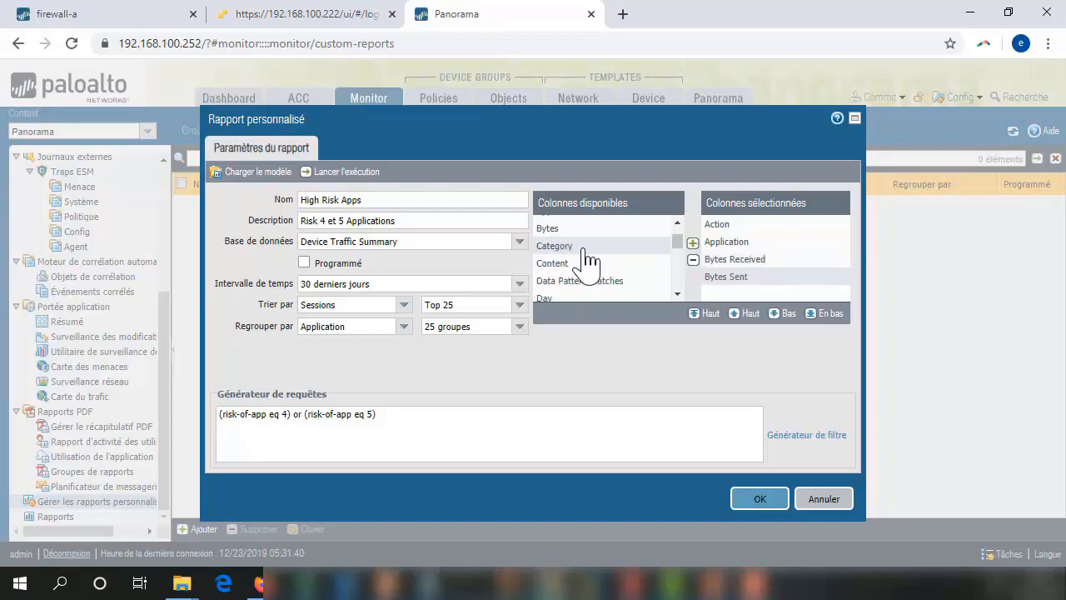
# Step: Add the Destination Zone and Device Name columns to the report
pyautogui.scroll(-2, 623, 267)
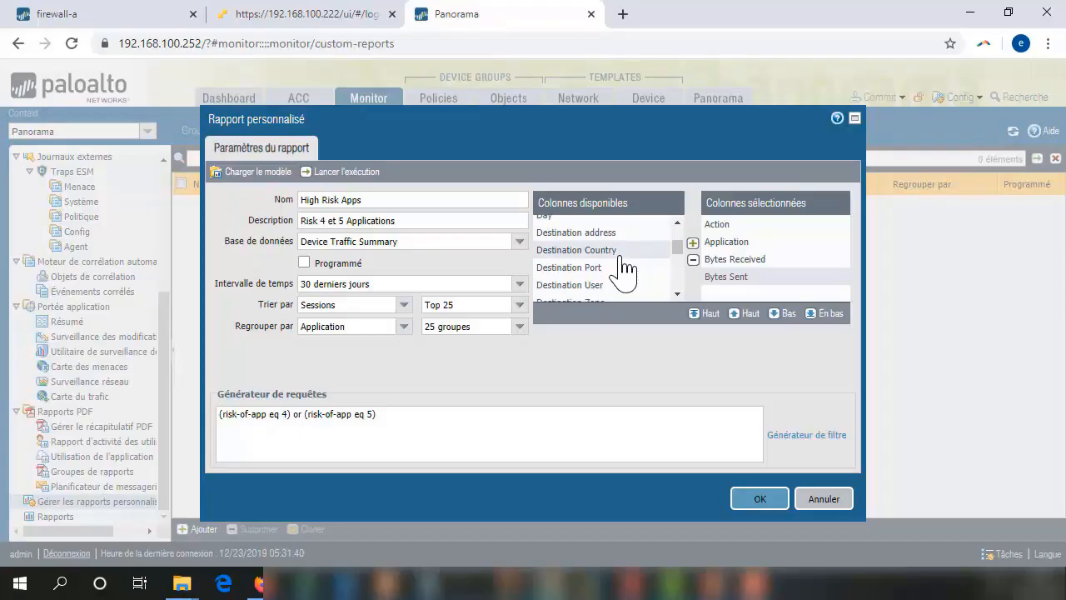
pyautogui.scroll(-2, 623, 275)
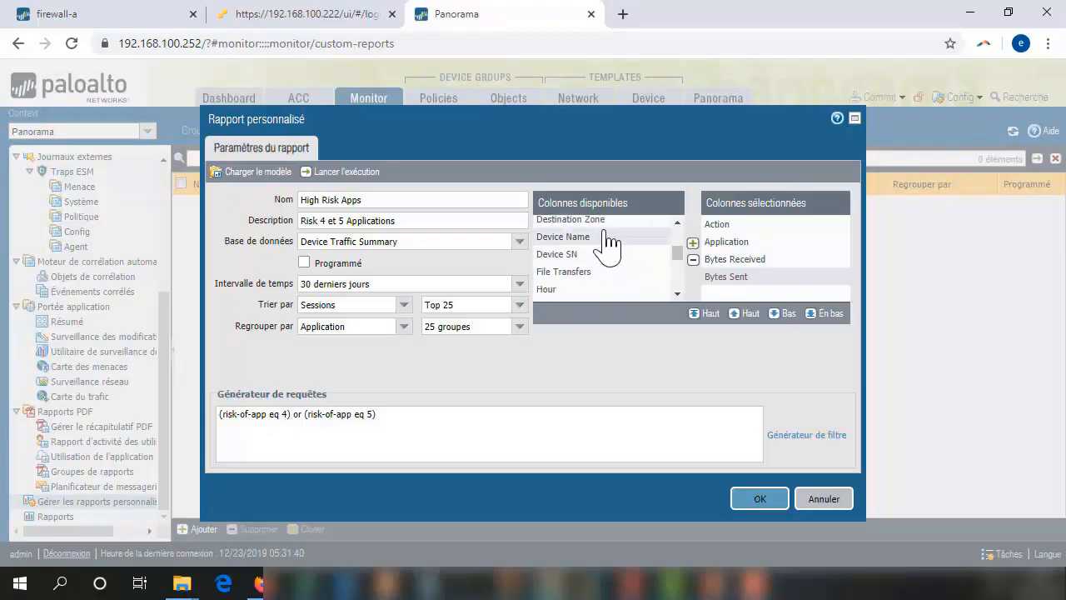
pyautogui.doubleClick(601, 221)
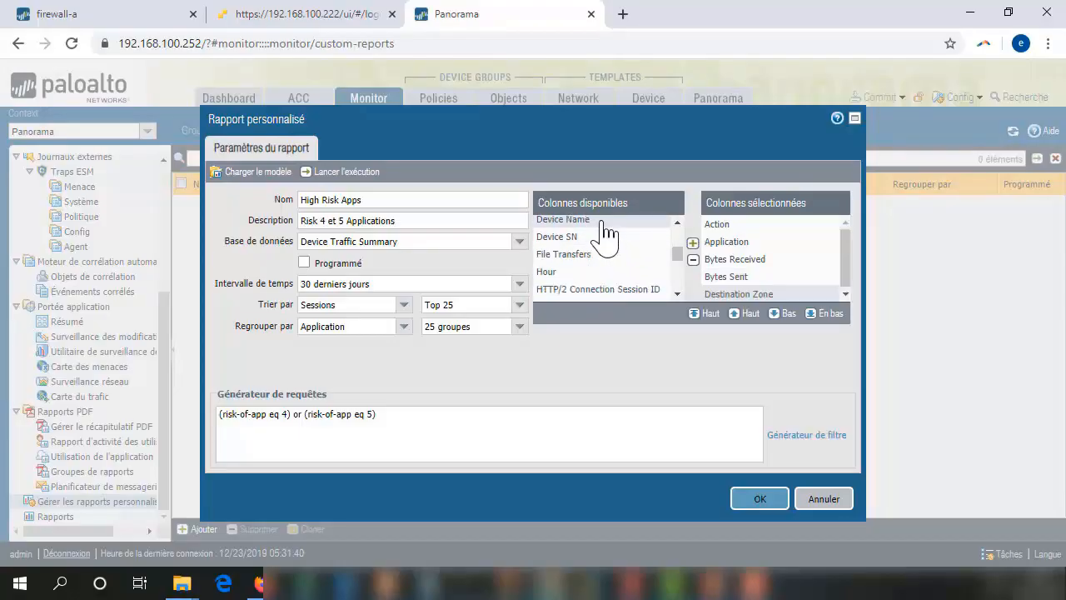
pyautogui.scroll(-3, 604, 266)
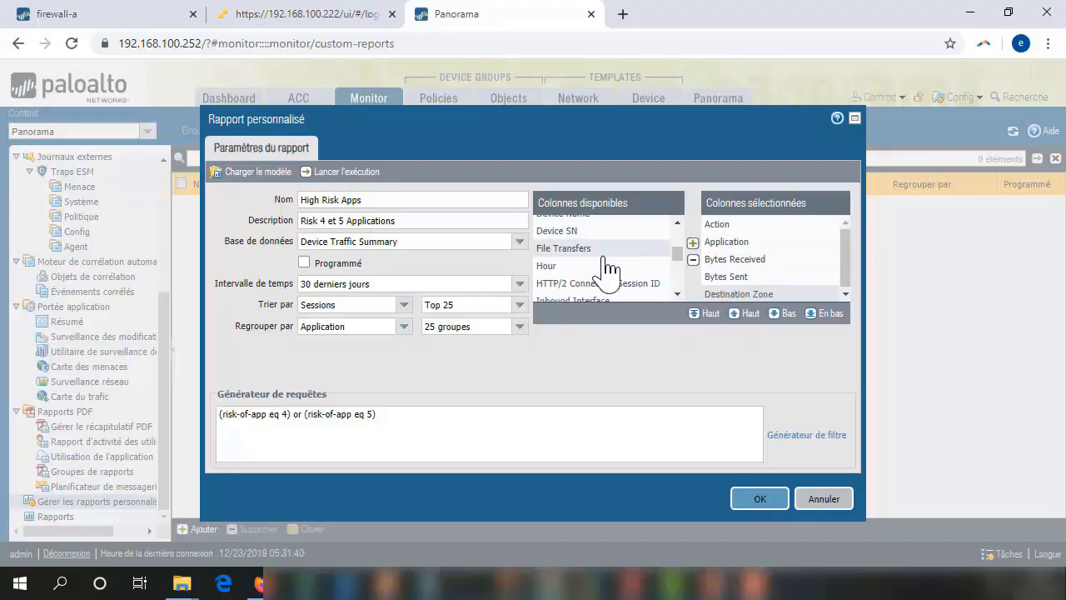
pyautogui.scroll(3, 606, 268)
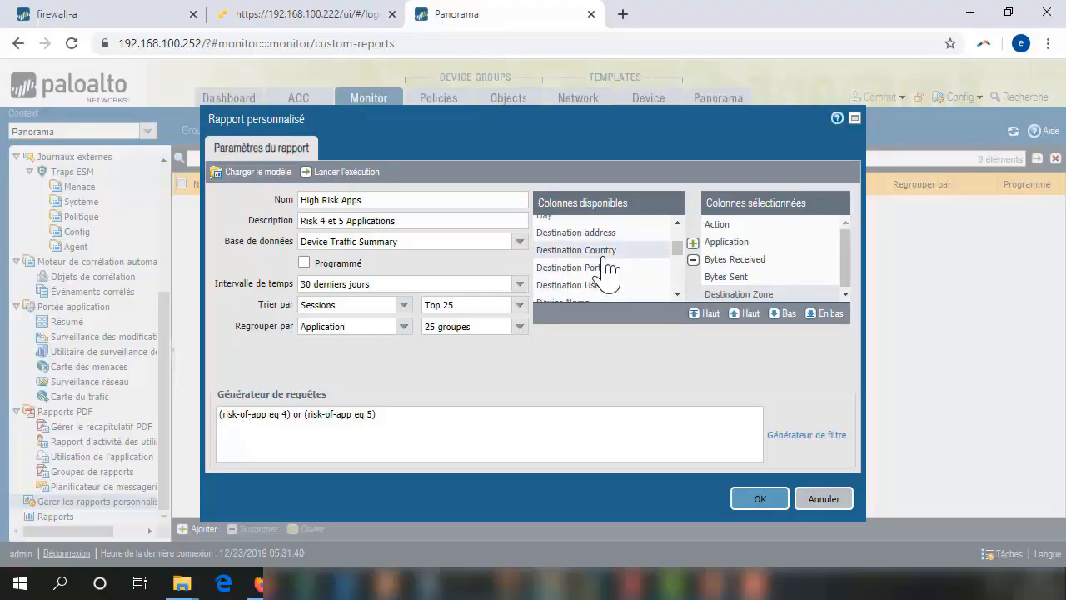
pyautogui.scroll(-1, 607, 268)
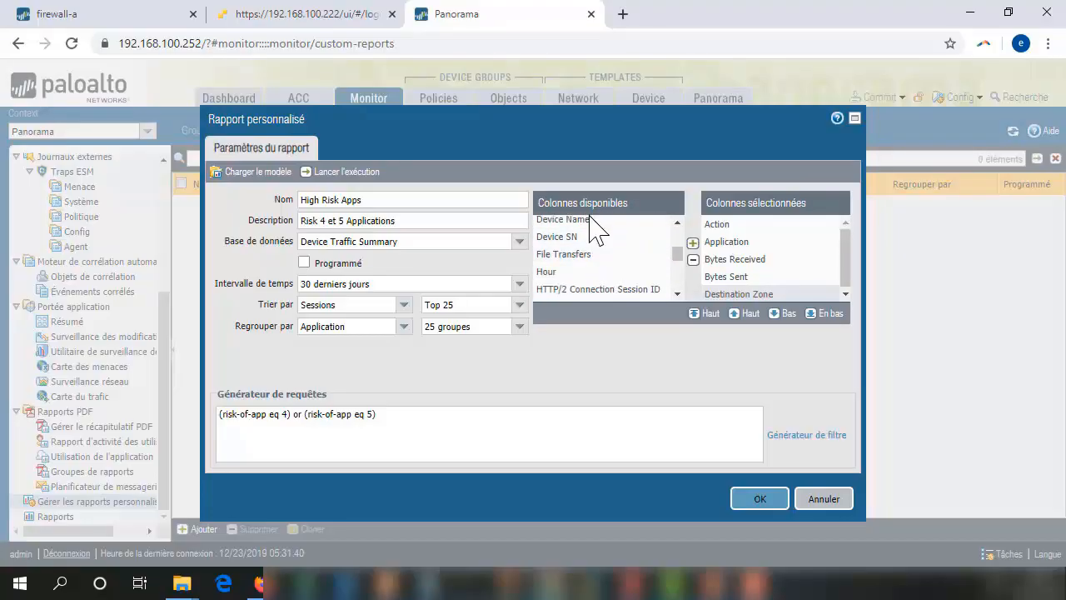
pyautogui.scroll(-1, 591, 236)
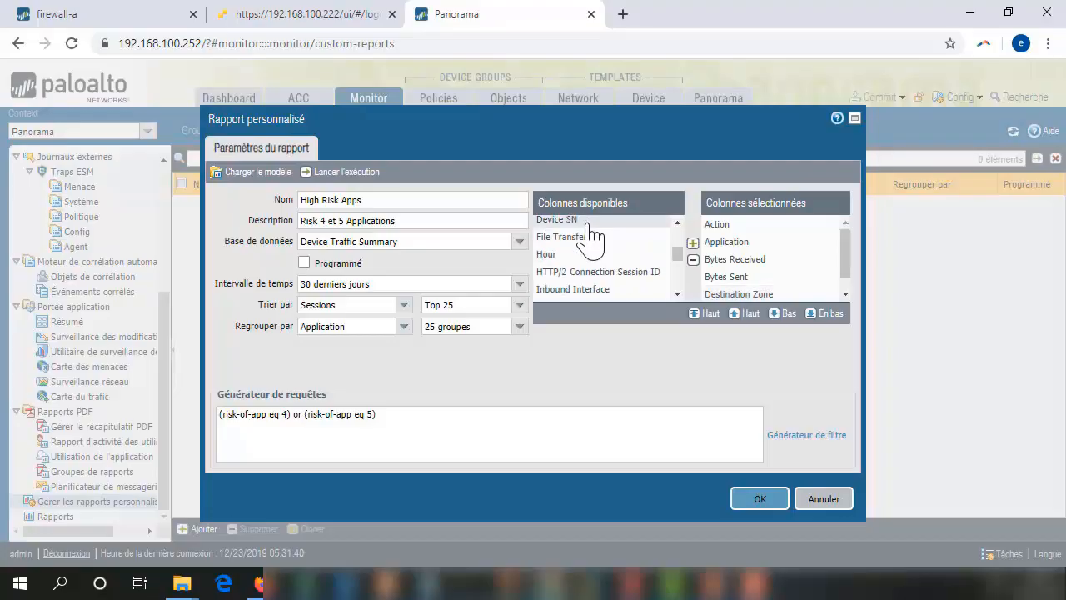
# Step: Add the Risk of App and Source Zone columns, and run the High Risk Apps report
pyautogui.scroll(-10, 595, 249)
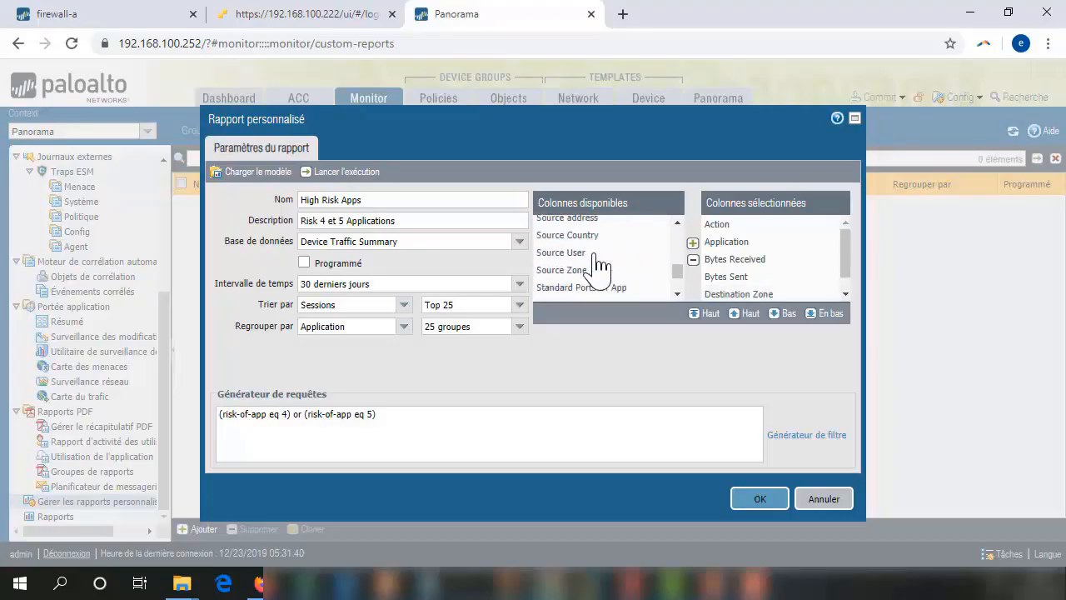
pyautogui.scroll(4, 598, 266)
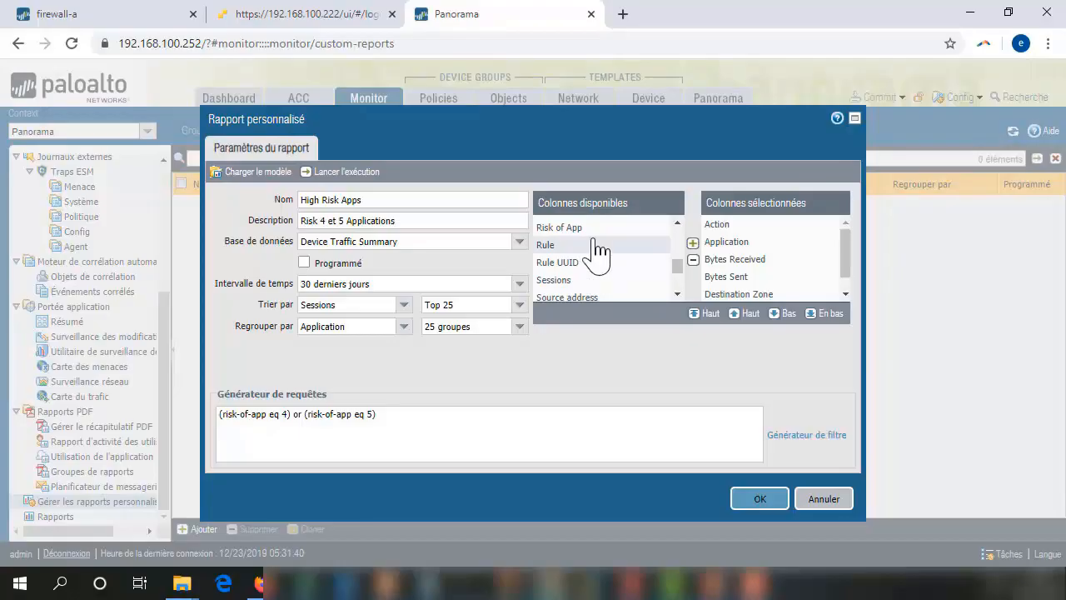
pyautogui.scroll(-1, 597, 246)
pyautogui.scroll(-9, 597, 246)
pyautogui.scroll(5, 599, 254)
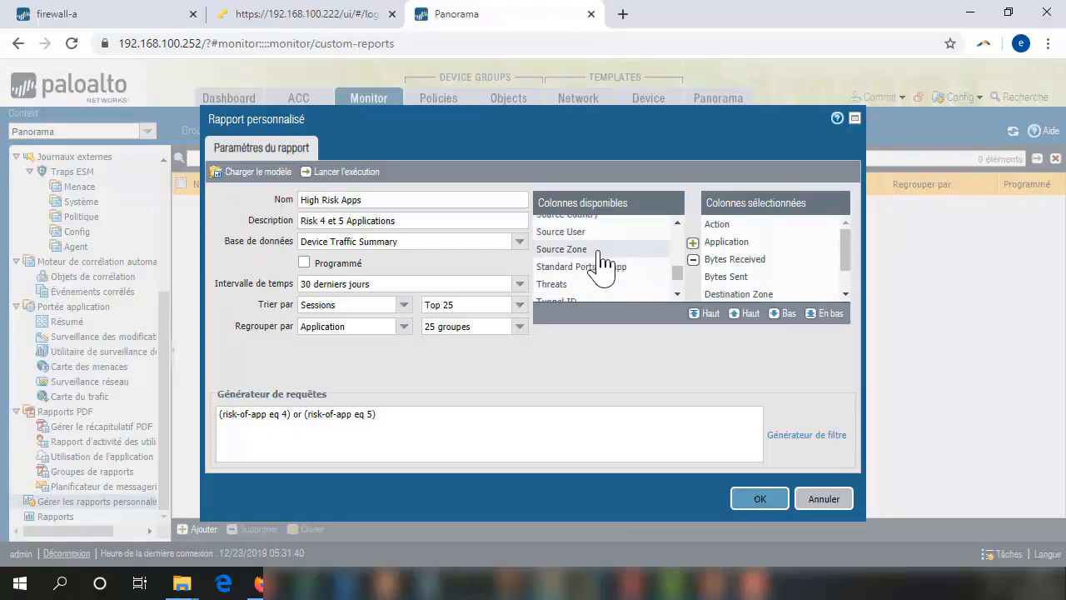
pyautogui.doubleClick(596, 250)
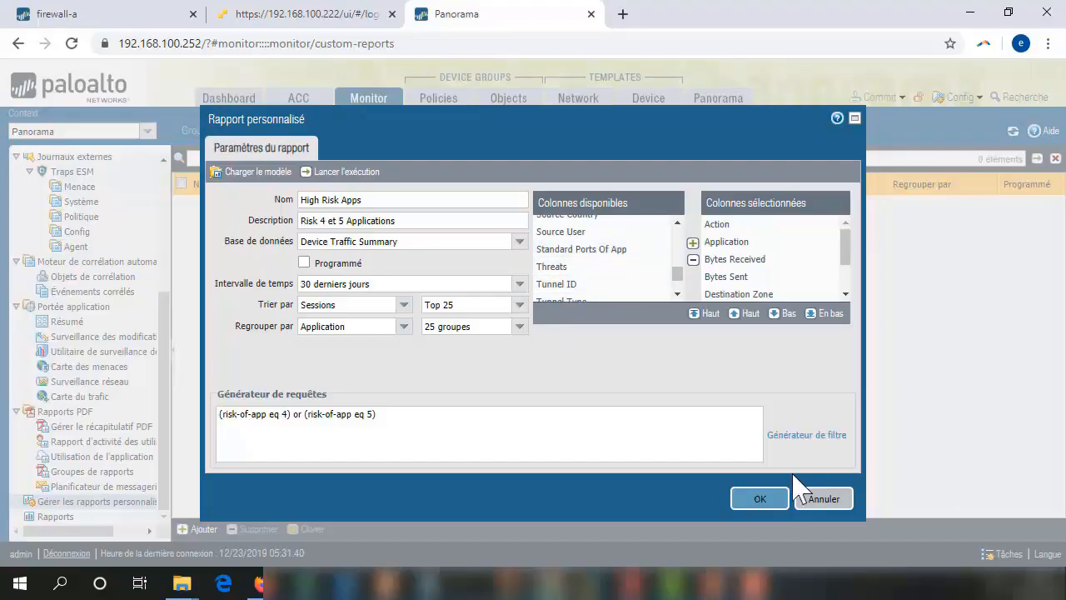
pyautogui.moveTo(845, 250)
pyautogui.mouseDown()
pyautogui.moveTo(844, 291)
pyautogui.moveTo(850, 235)
pyautogui.mouseUp()
pyautogui.click(369, 175)
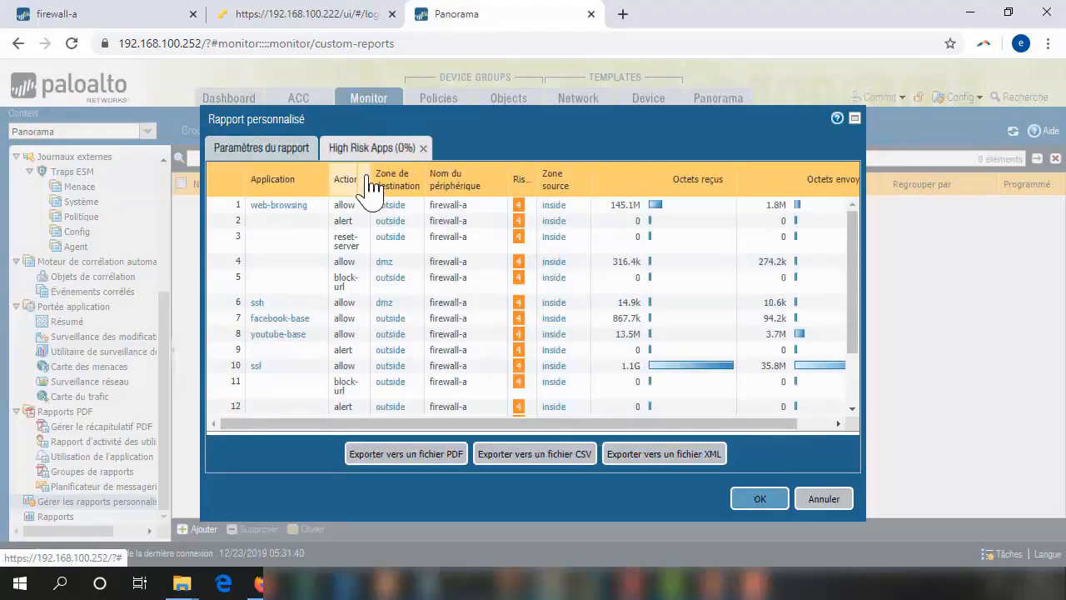
# Step: Review the High Risk Apps report results, compare them with the report settings, and widen the Risque column
pyautogui.moveTo(850, 248)
pyautogui.mouseDown()
pyautogui.moveTo(843, 320)
pyautogui.moveTo(849, 237)
pyautogui.mouseUp()
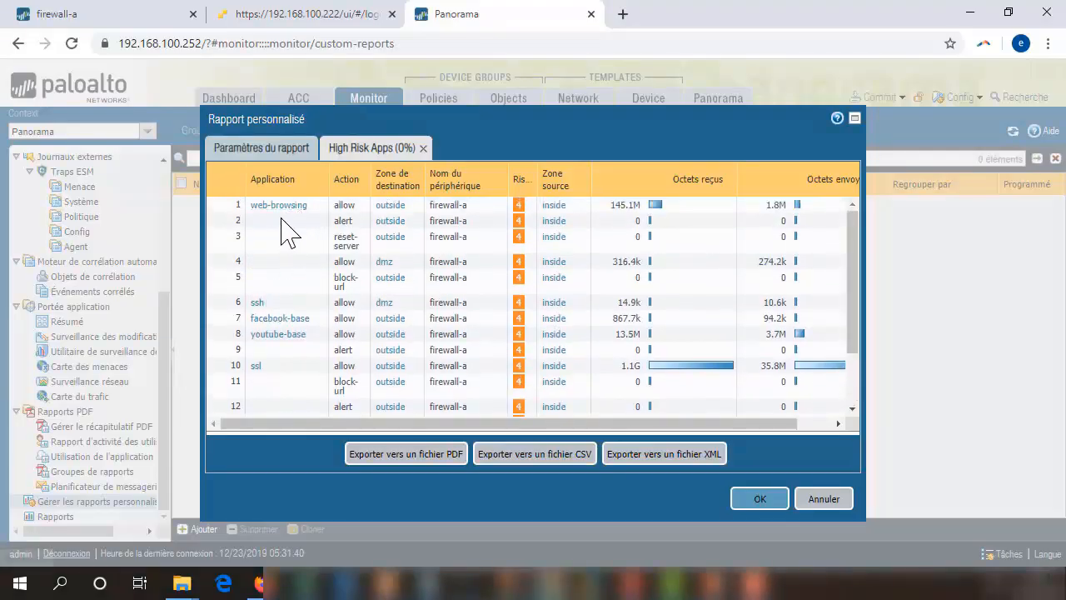
pyautogui.click(281, 152)
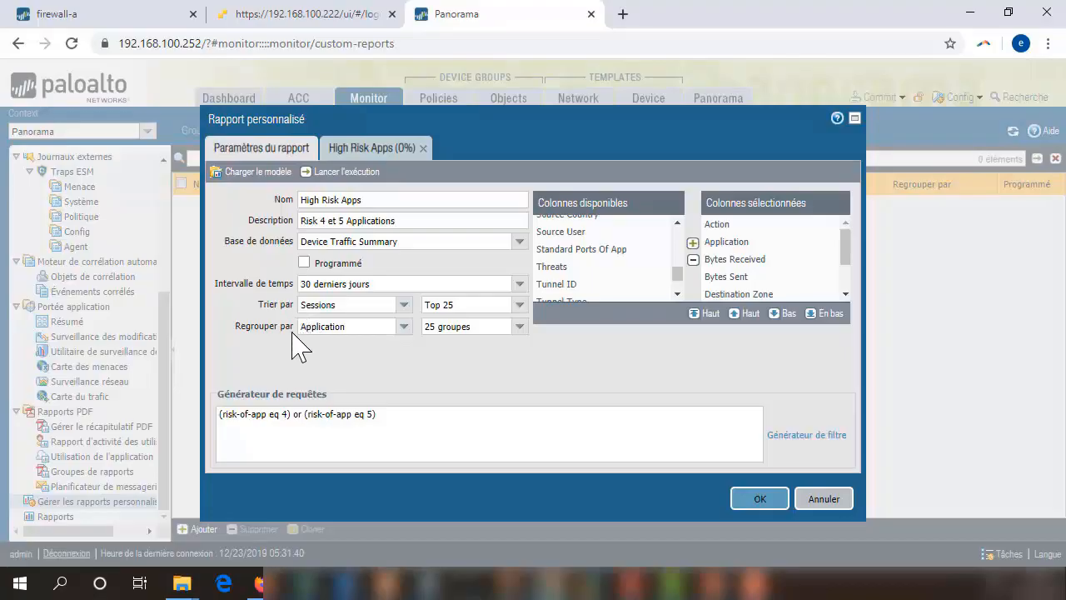
pyautogui.click(375, 148)
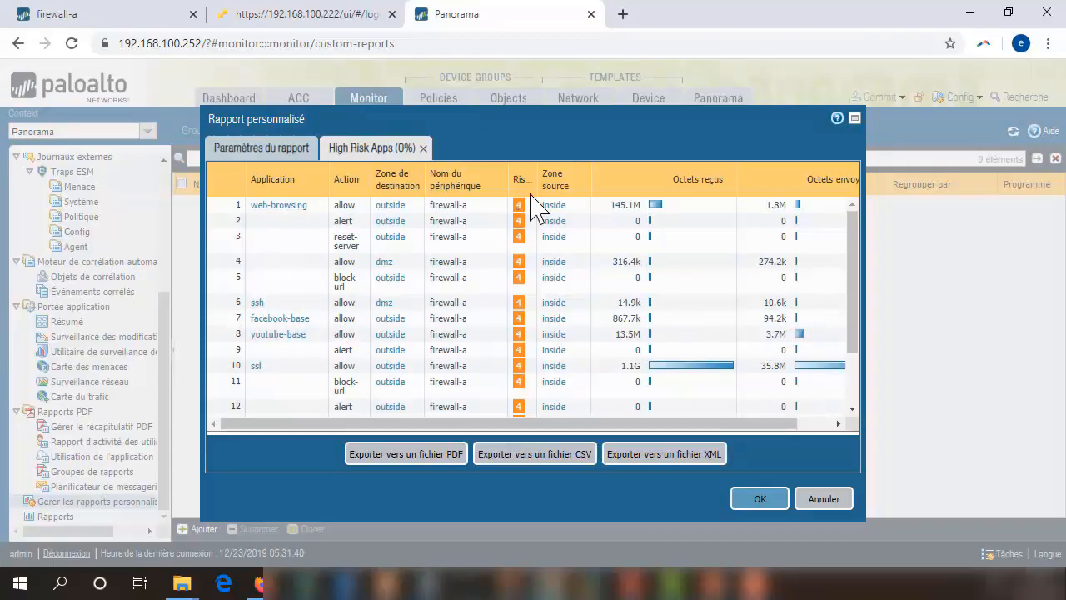
pyautogui.moveTo(550, 173); pyautogui.dragTo(557, 175)
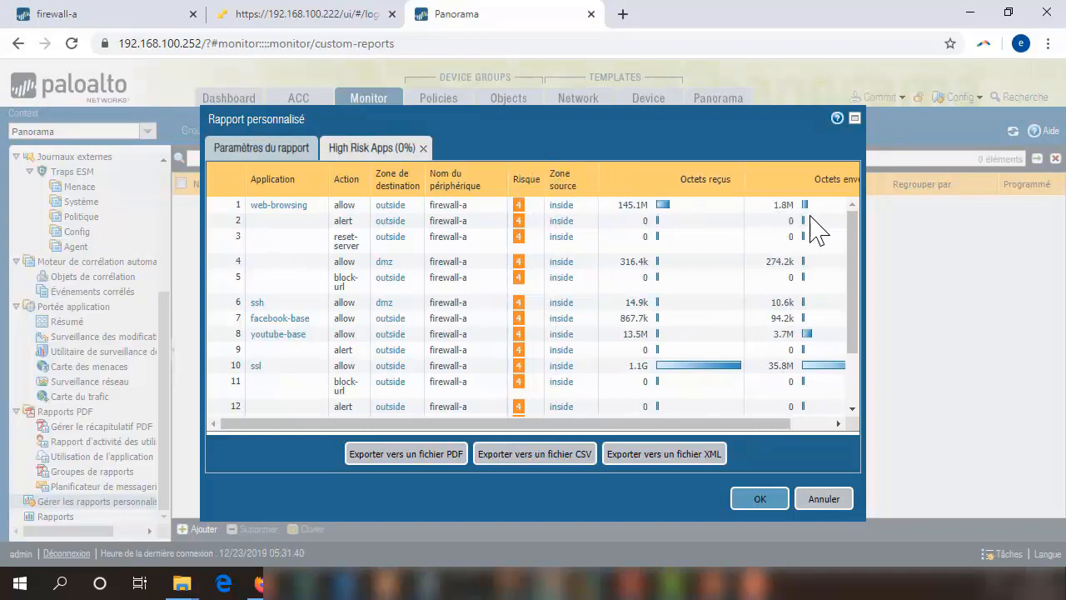
pyautogui.moveTo(851, 218); pyautogui.dragTo(825, 310)
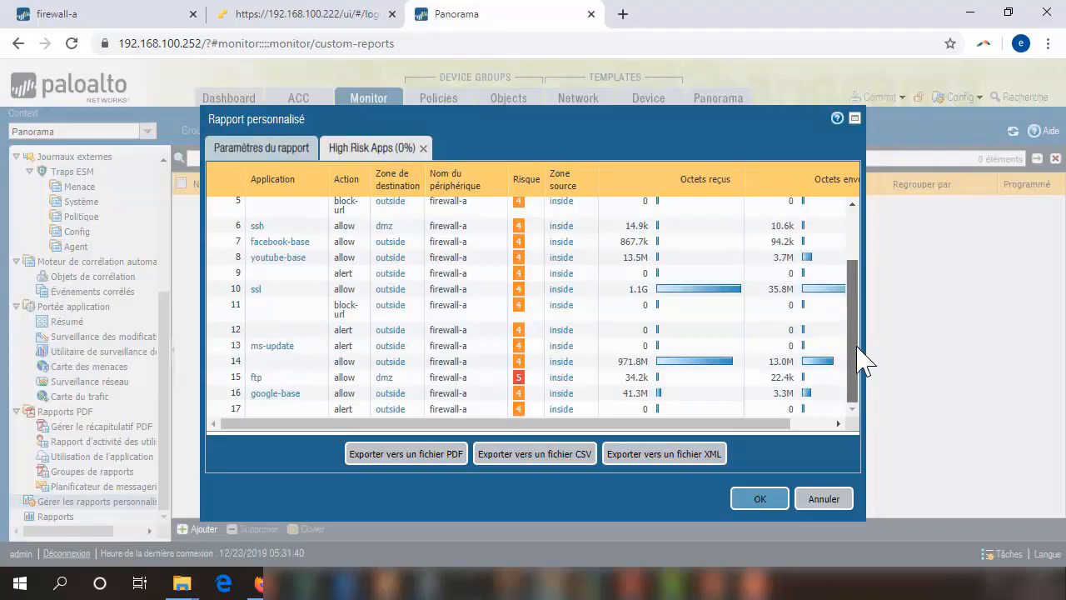
pyautogui.scroll(3, 797, 239)
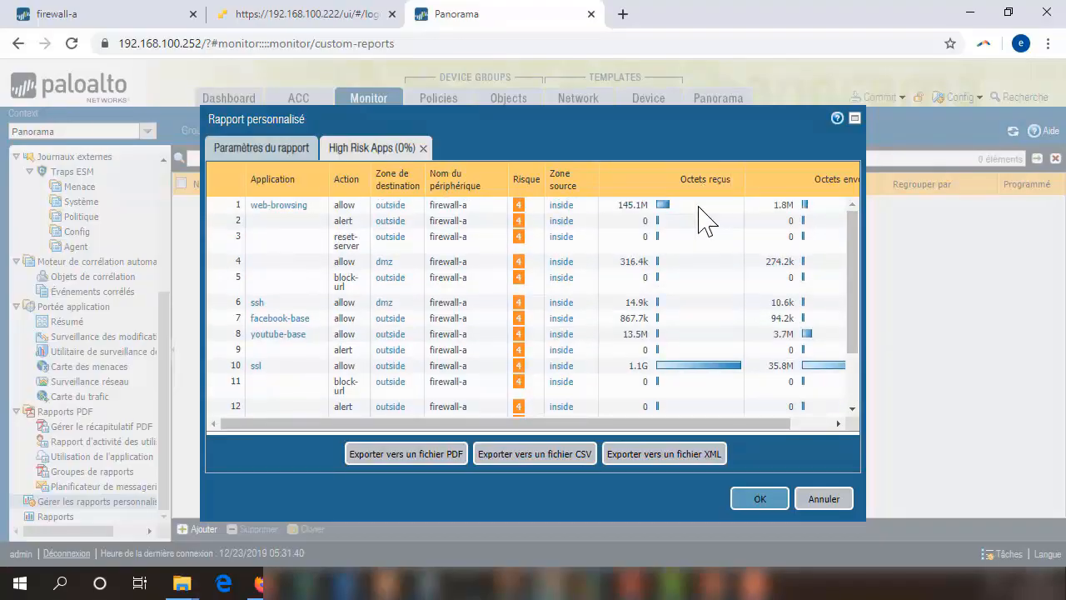
# Step: Close the report results, enable Programmé scheduling for the High Risk Apps report, and save it
pyautogui.click(422, 148)
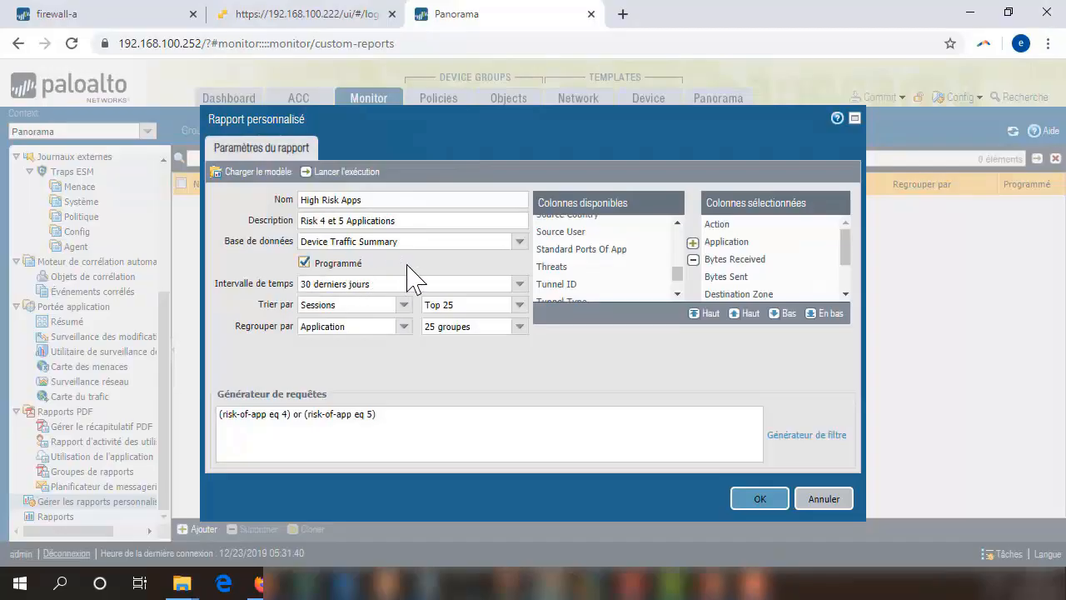
pyautogui.click(761, 500)
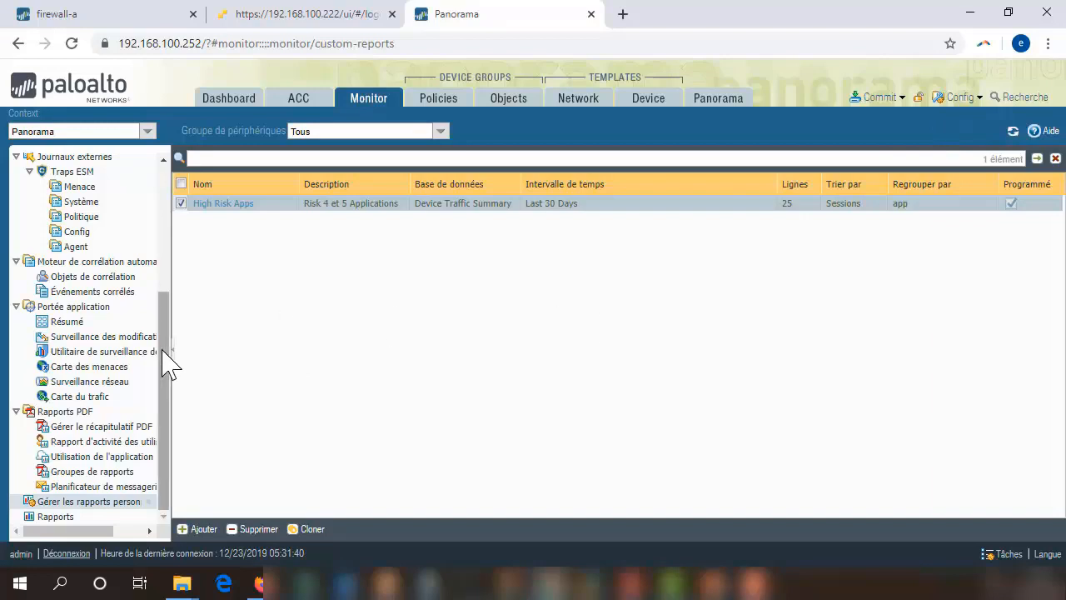
pyautogui.click(68, 322)
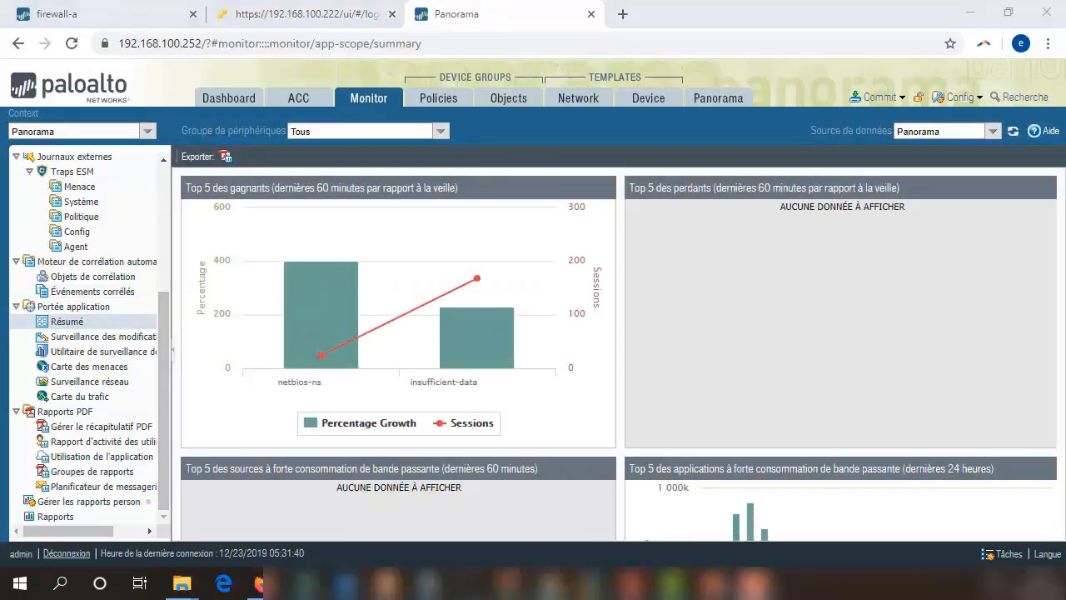
pyautogui.hotkey('alt', 'Left')
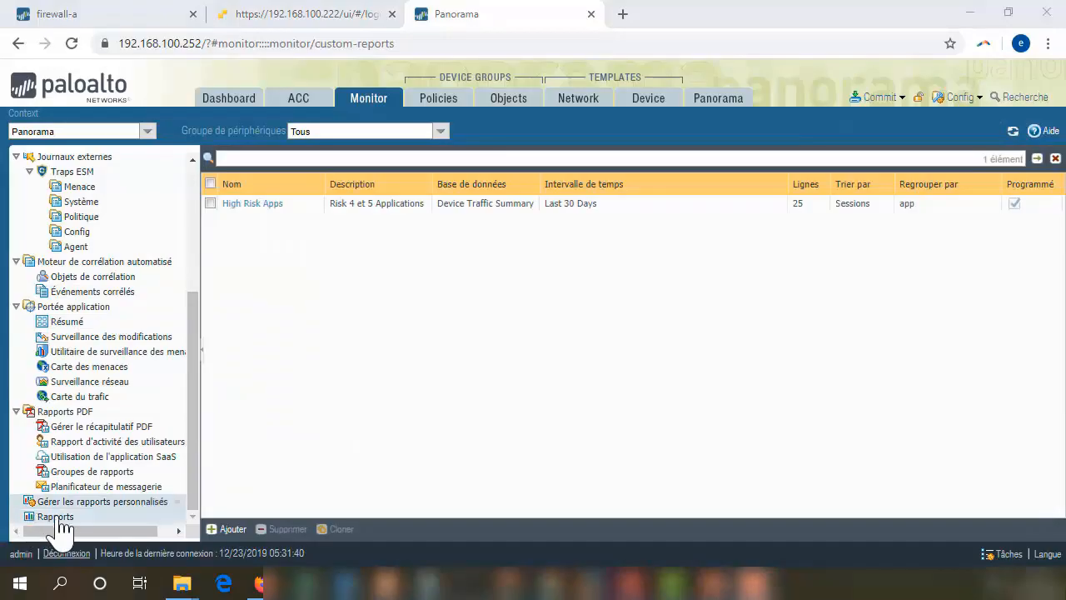
# Step: Start a new PDF summary report named "predefined Report" and check its available application report widgets
pyautogui.click(122, 436)
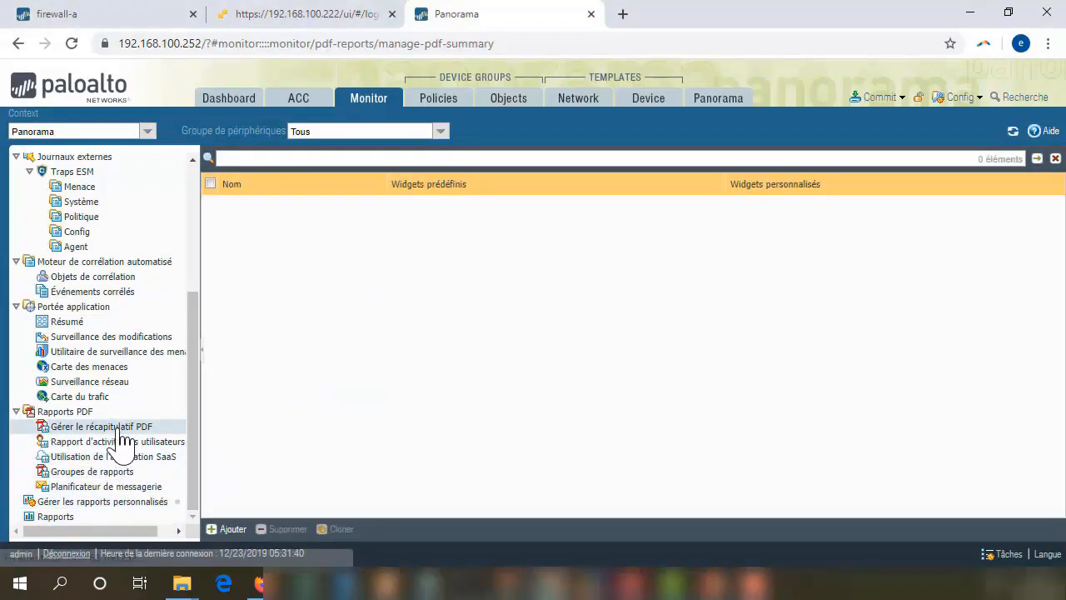
pyautogui.click(219, 530)
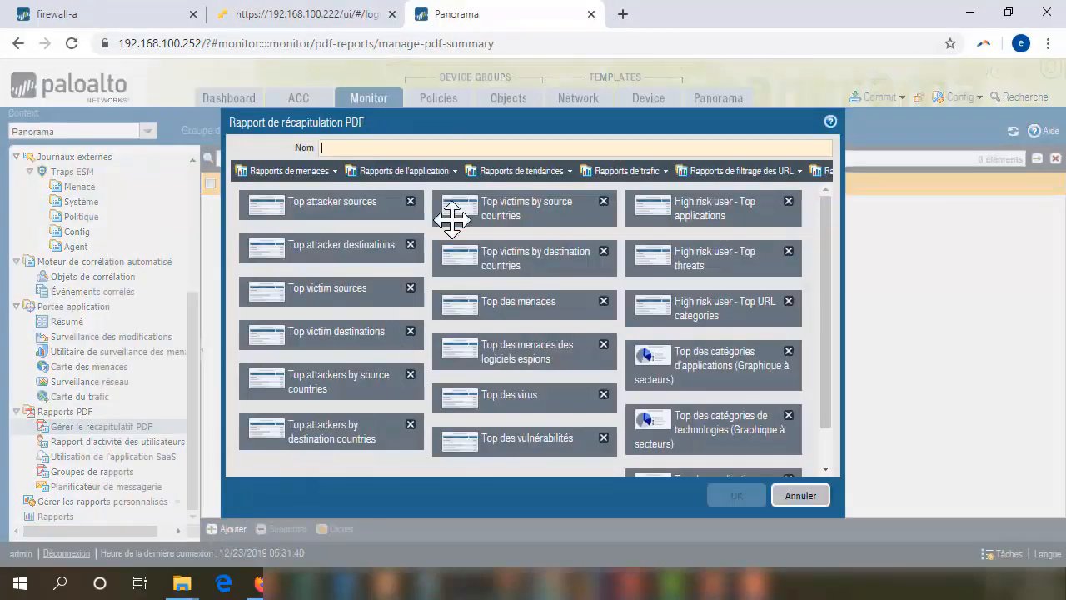
pyautogui.click(359, 147)
pyautogui.write('predefi')
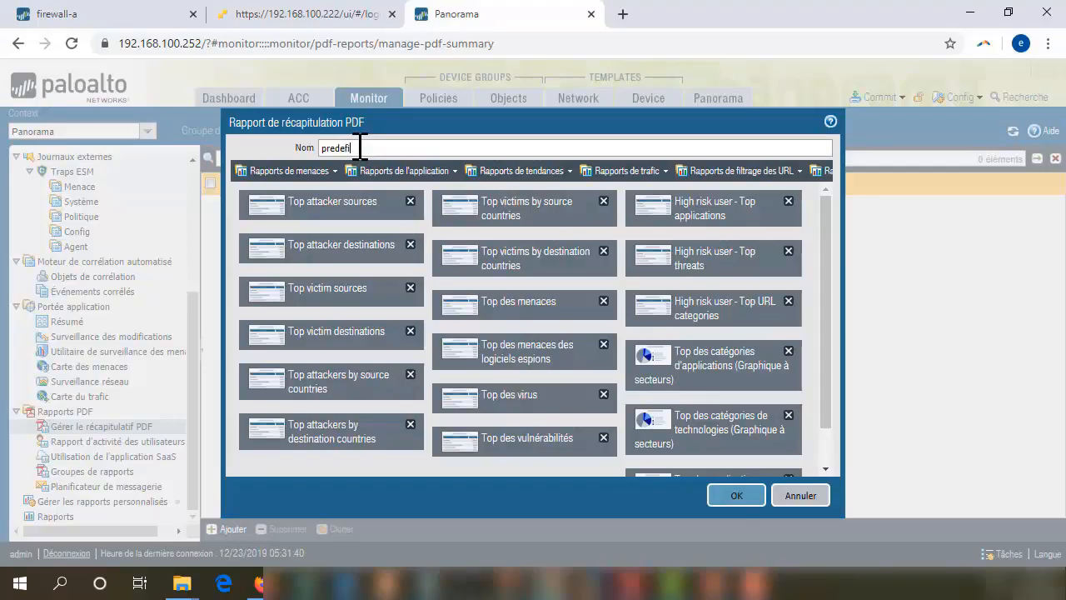
pyautogui.write('ned Report')
pyautogui.click(339, 186)
pyautogui.click(356, 185)
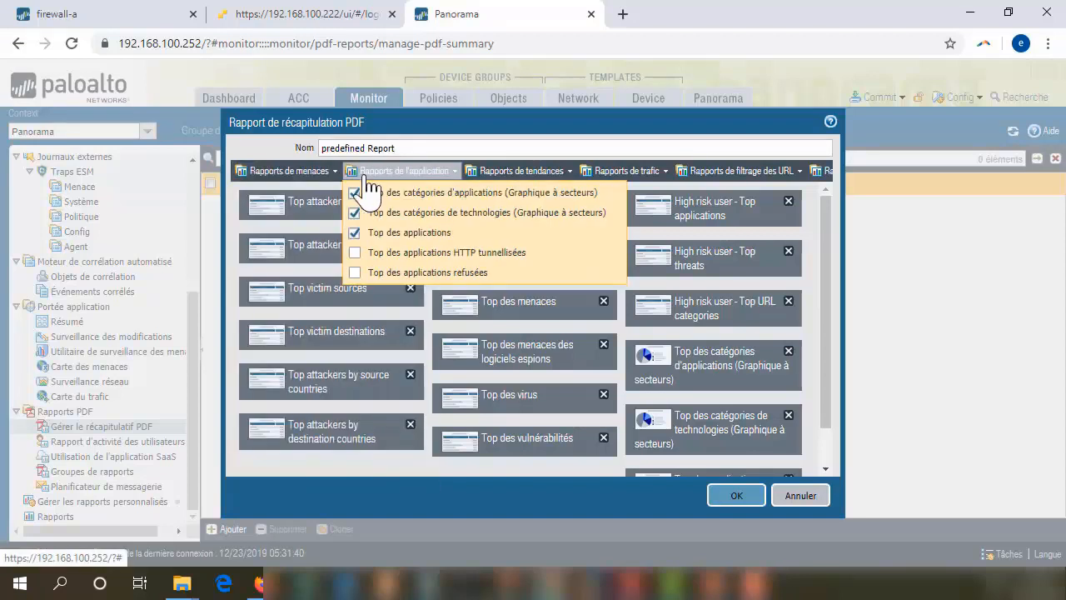
pyautogui.click(459, 124)
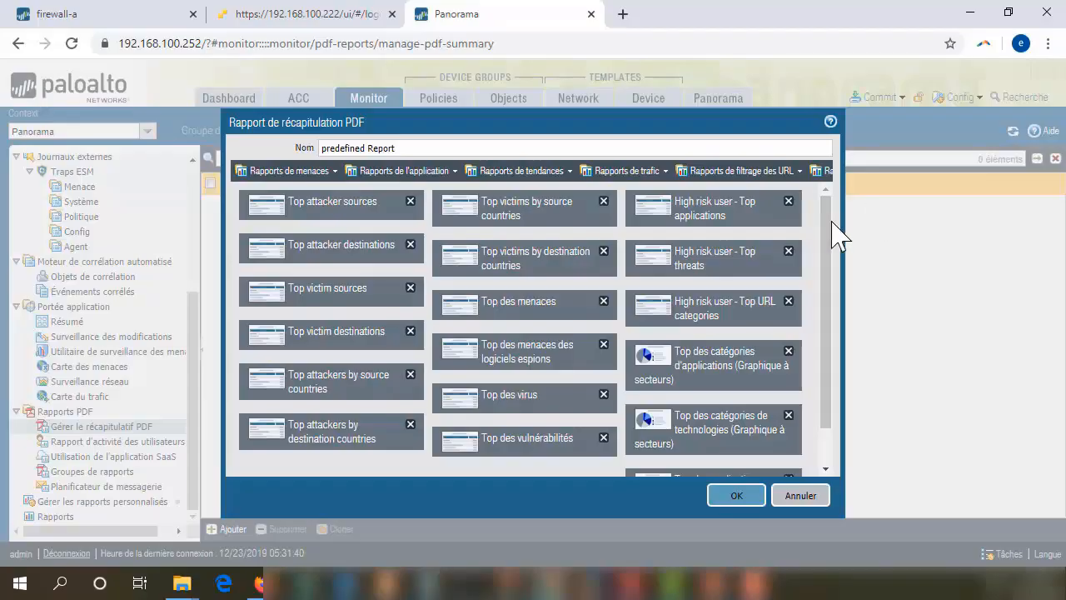
# Step: Replace the high-risk-user top applications and top URL categories widgets with the traffic widgets Top des utilisateurs and Top des sources
pyautogui.click(789, 200)
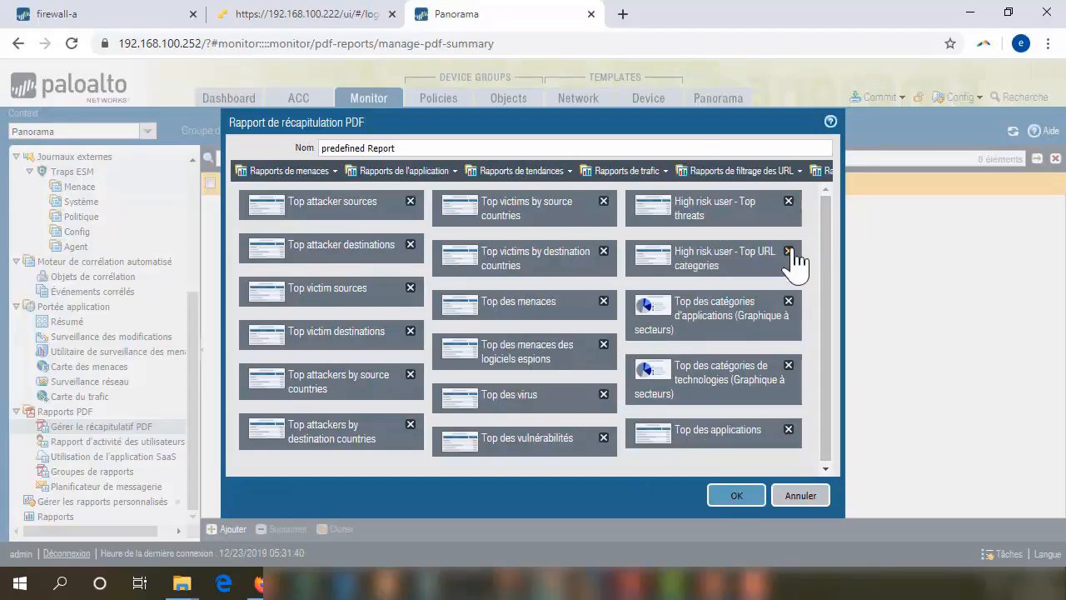
pyautogui.click(788, 252)
pyautogui.click(625, 170)
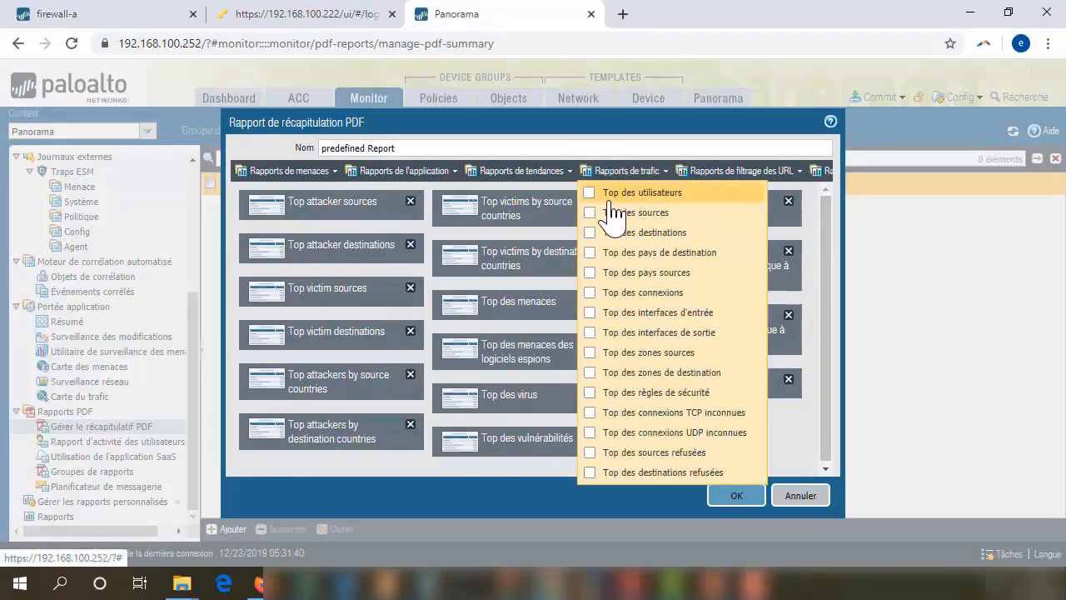
pyautogui.click(591, 192)
pyautogui.click(590, 212)
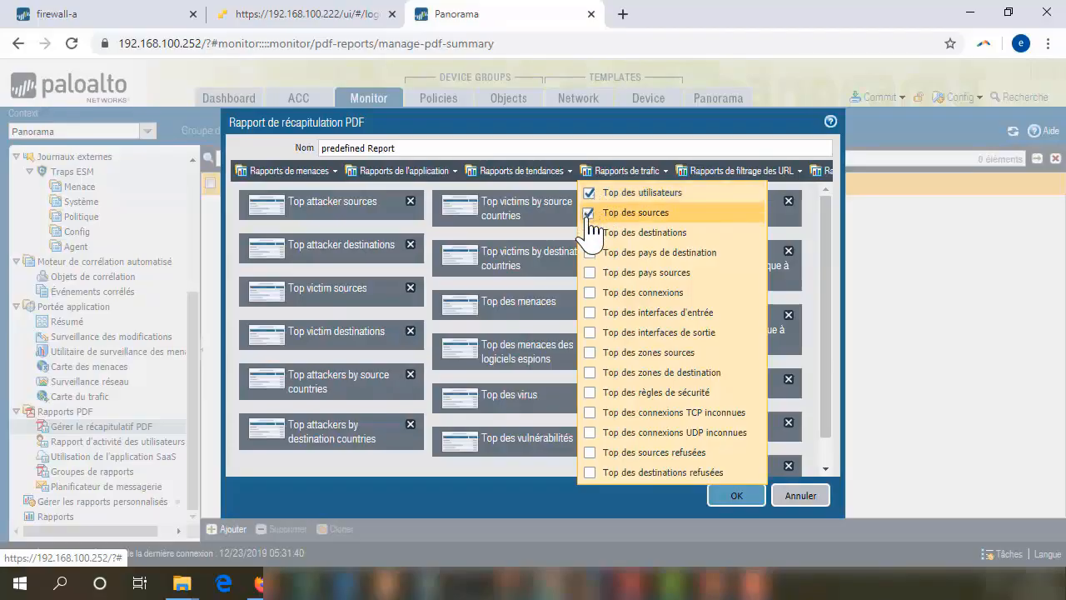
# Step: Replace the top victims by destination countries and spyware threats widgets with Top des utilisateurs d'URL and Top des catégories d'URL
pyautogui.click(604, 250)
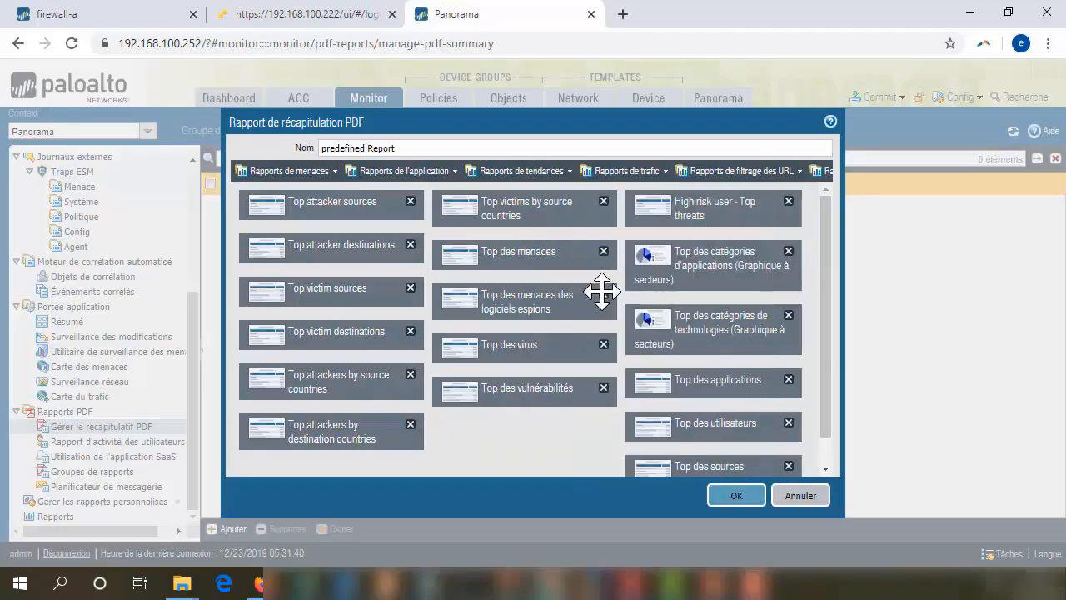
pyautogui.click(603, 295)
pyautogui.click(733, 172)
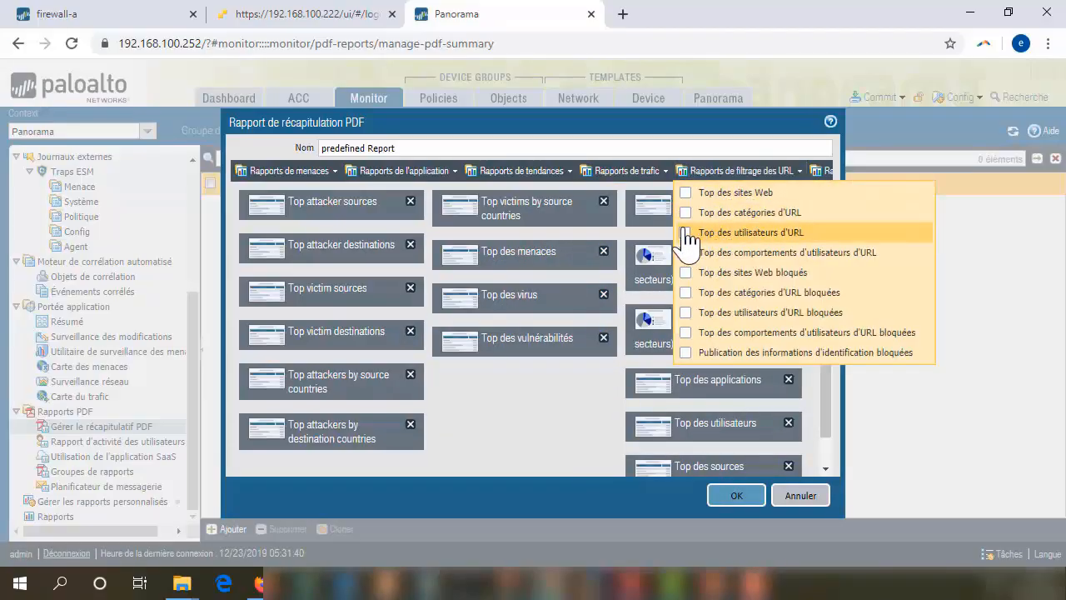
pyautogui.click(686, 233)
pyautogui.click(685, 212)
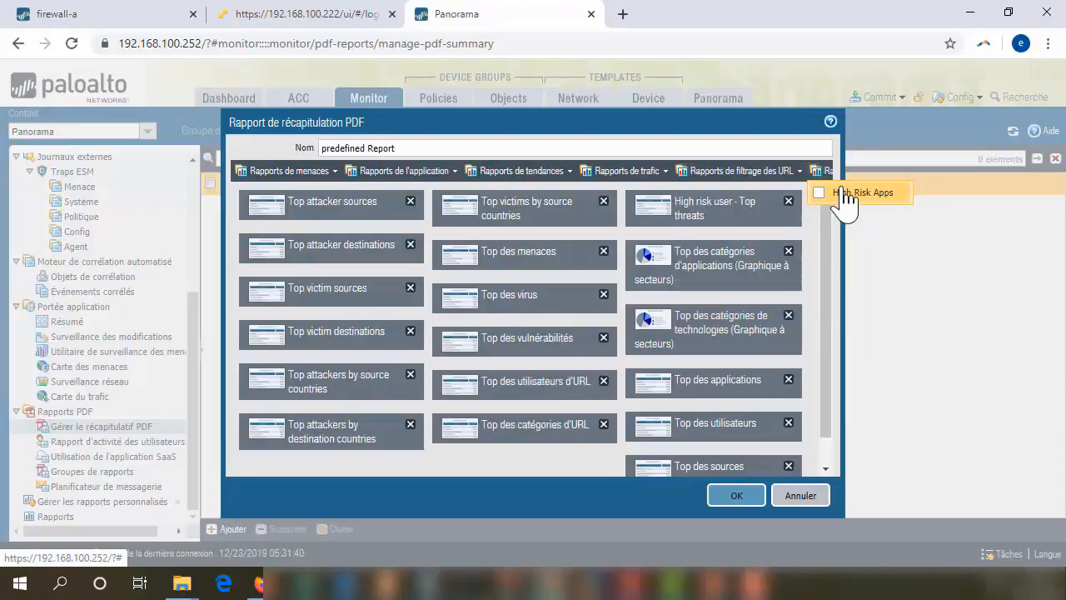
# Step: Replace the Top victims by source countries widget with the custom High Risk Apps report and save the PDF summary
pyautogui.moveTo(845, 168); pyautogui.dragTo(1000, 168)
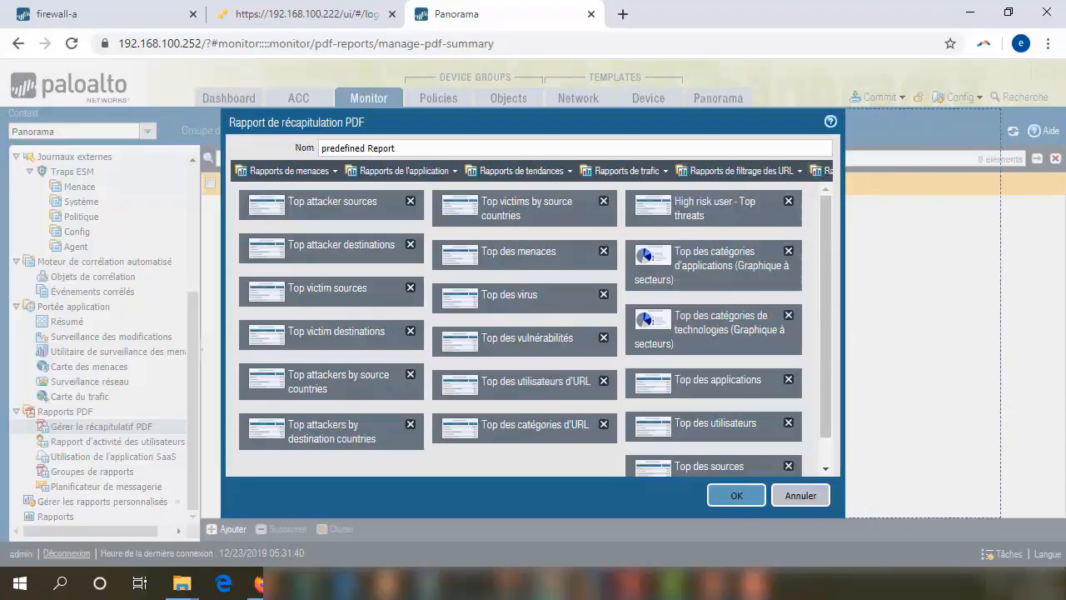
pyautogui.moveTo(1000, 261)
pyautogui.mouseDown()
pyautogui.moveTo(844, 262)
pyautogui.moveTo(1000, 261)
pyautogui.mouseUp()
pyautogui.click(912, 172)
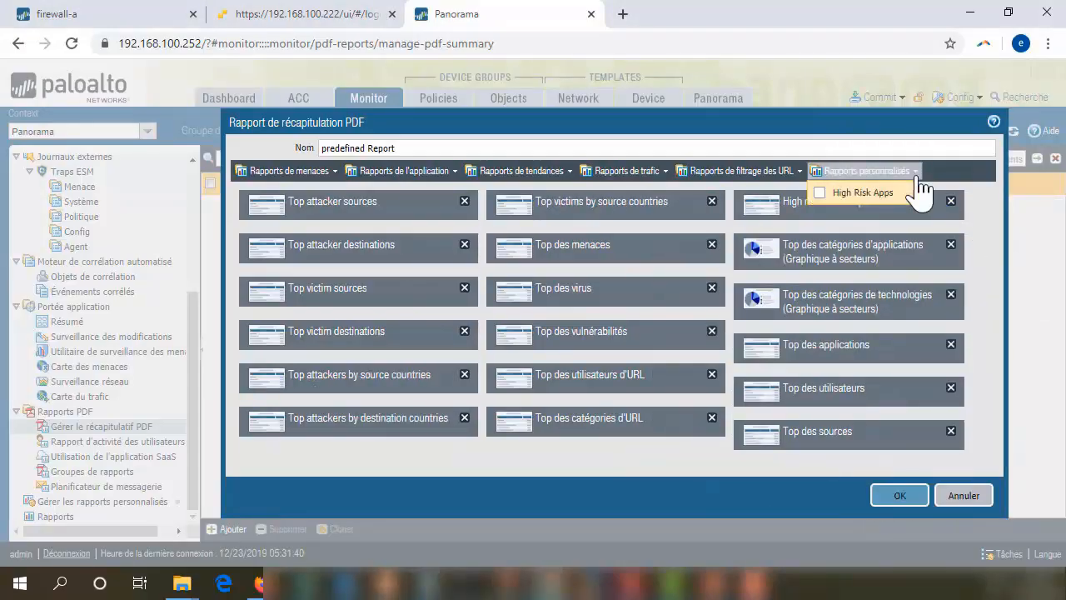
pyautogui.click(818, 192)
pyautogui.click(532, 371)
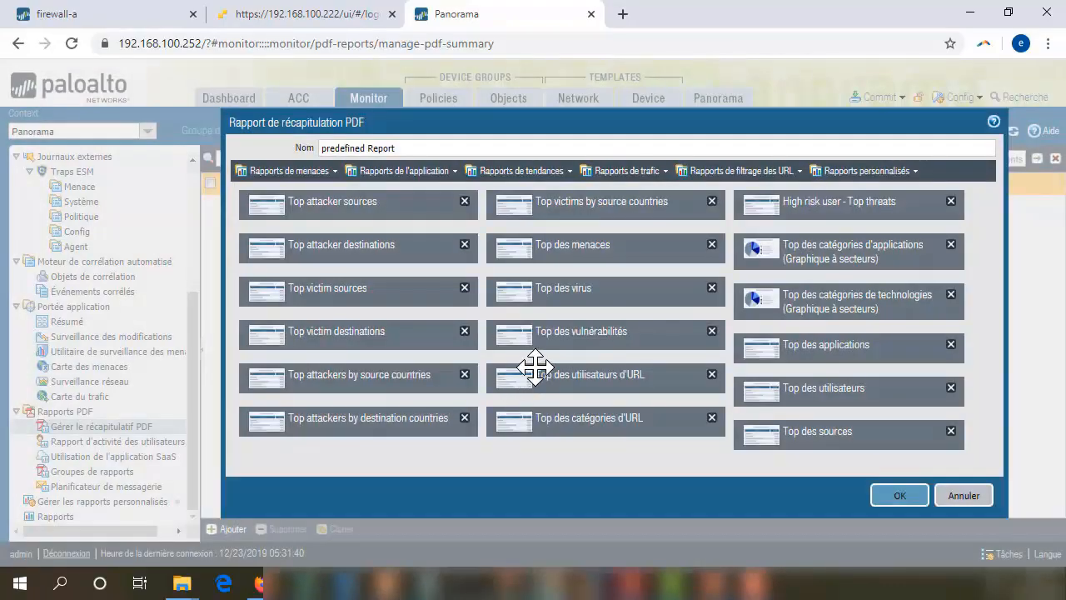
pyautogui.click(712, 201)
pyautogui.click(851, 172)
pyautogui.click(818, 193)
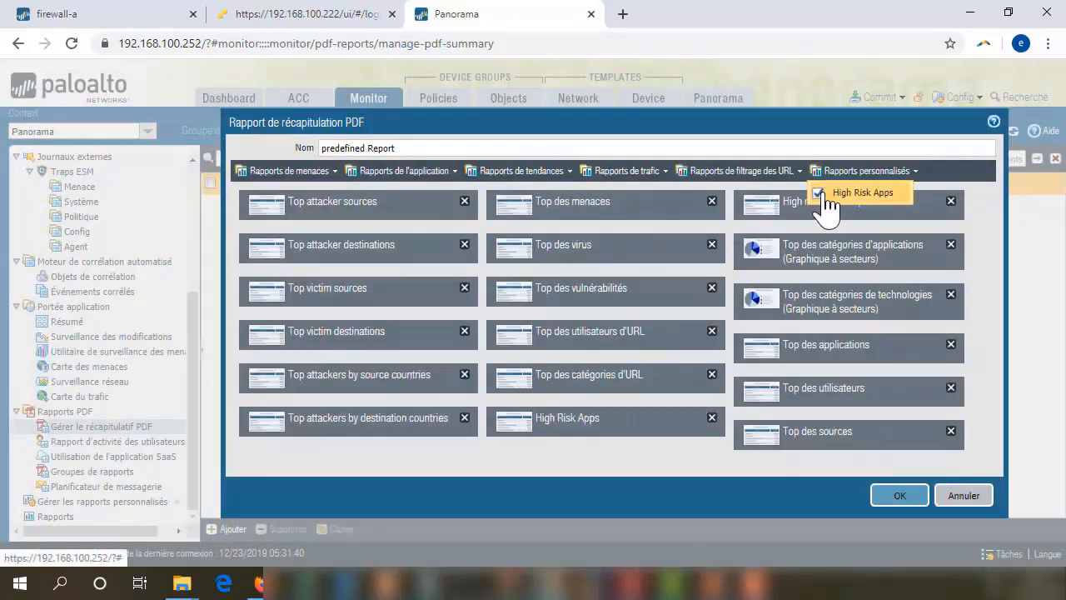
pyautogui.click(924, 500)
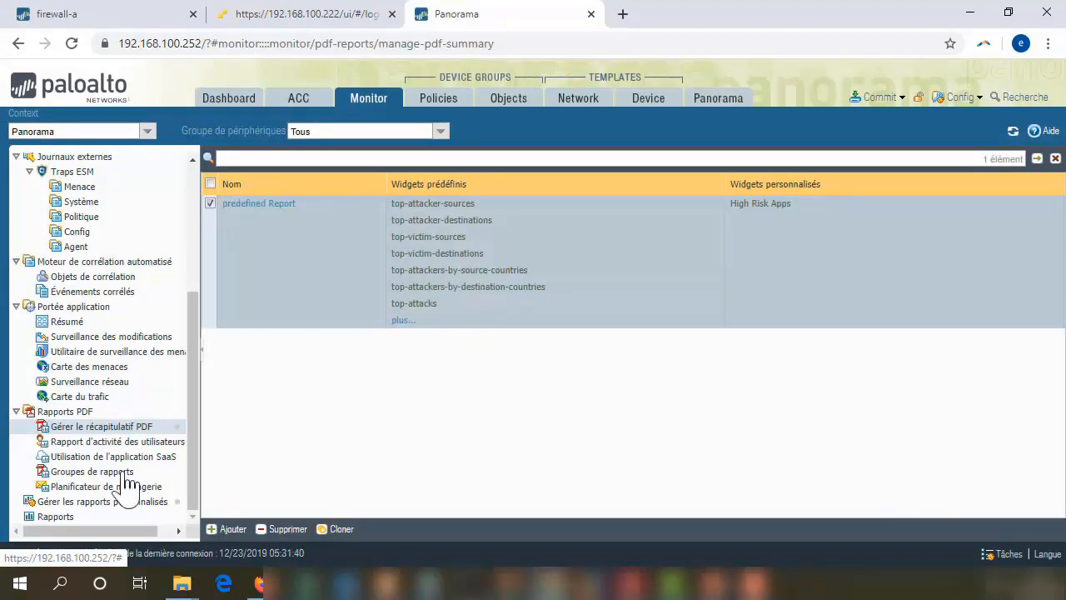
# Step: Examine the generated reports page, checking the application and traffic report categories and the calendar's report dates
pyautogui.click(55, 517)
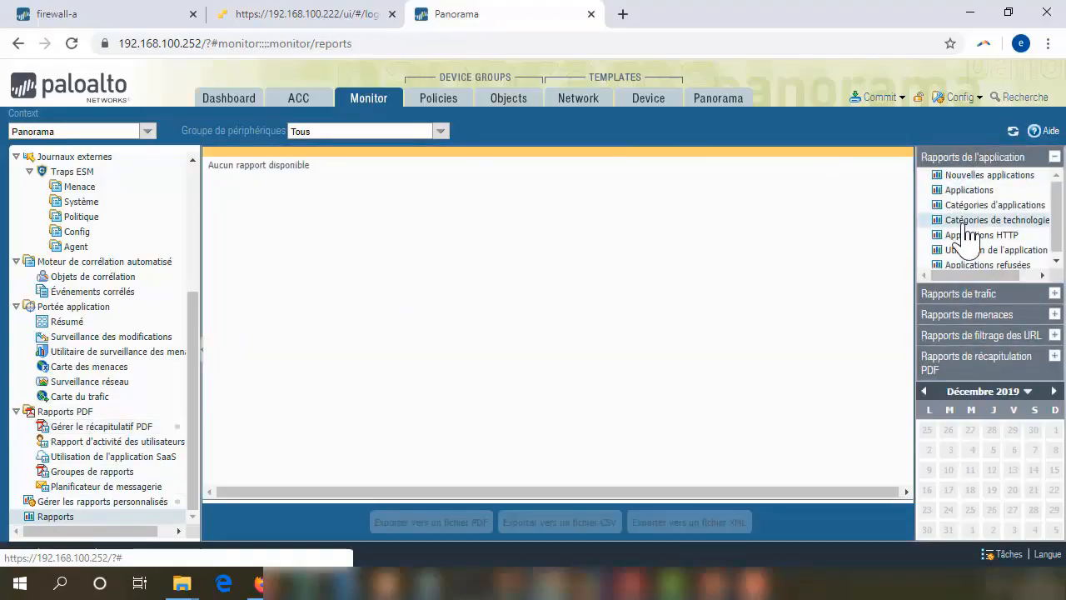
pyautogui.scroll(-1, 1055, 218)
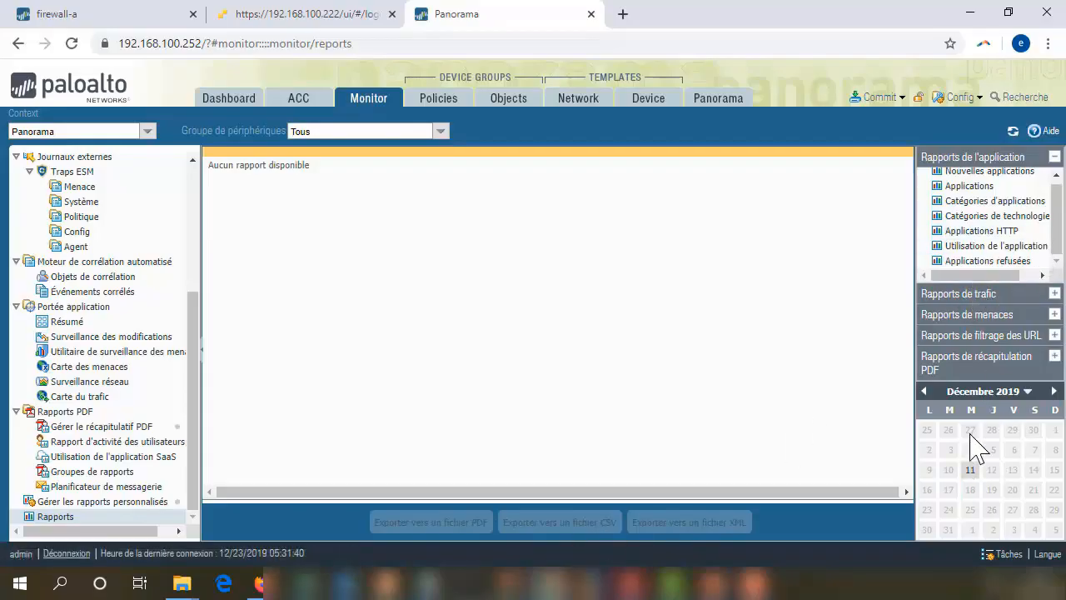
pyautogui.click(924, 392)
pyautogui.click(1053, 393)
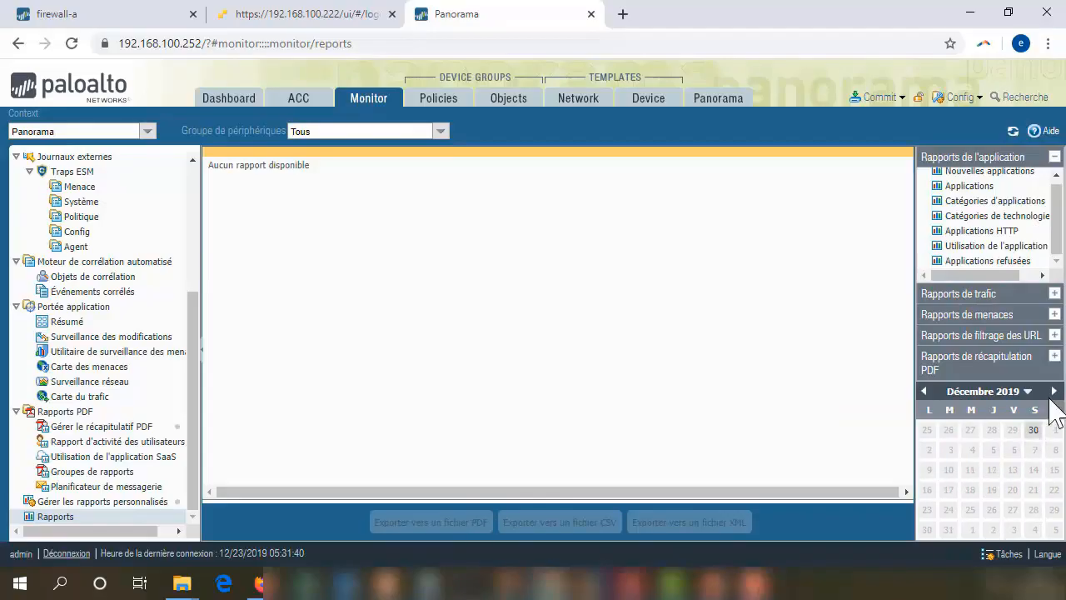
pyautogui.click(1054, 295)
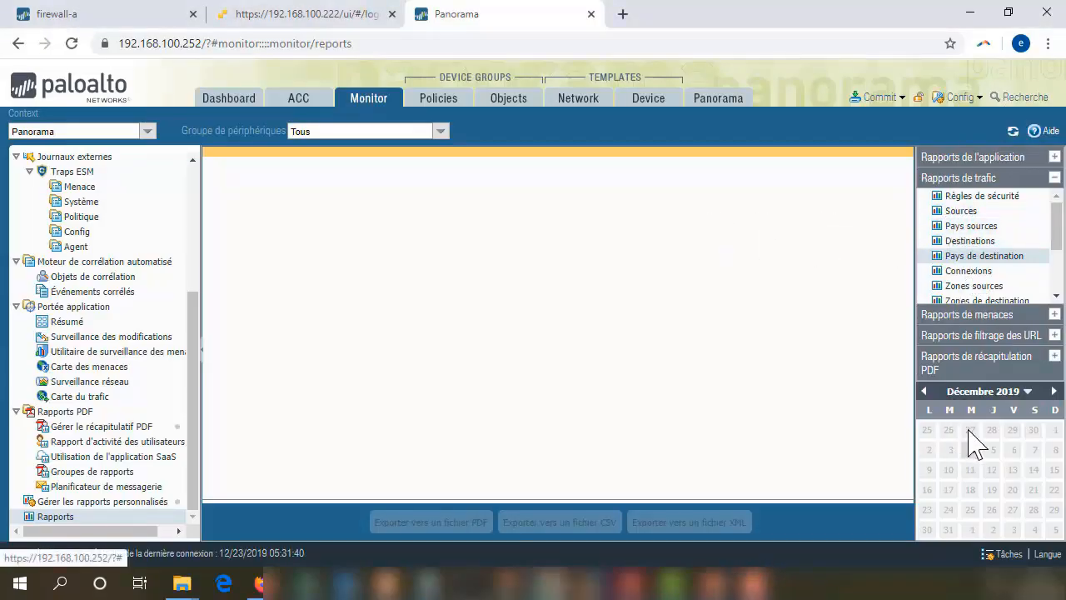
# Step: Inspect the options for a new email schedule, including its PDF report or report group choice, and cancel it
pyautogui.click(104, 487)
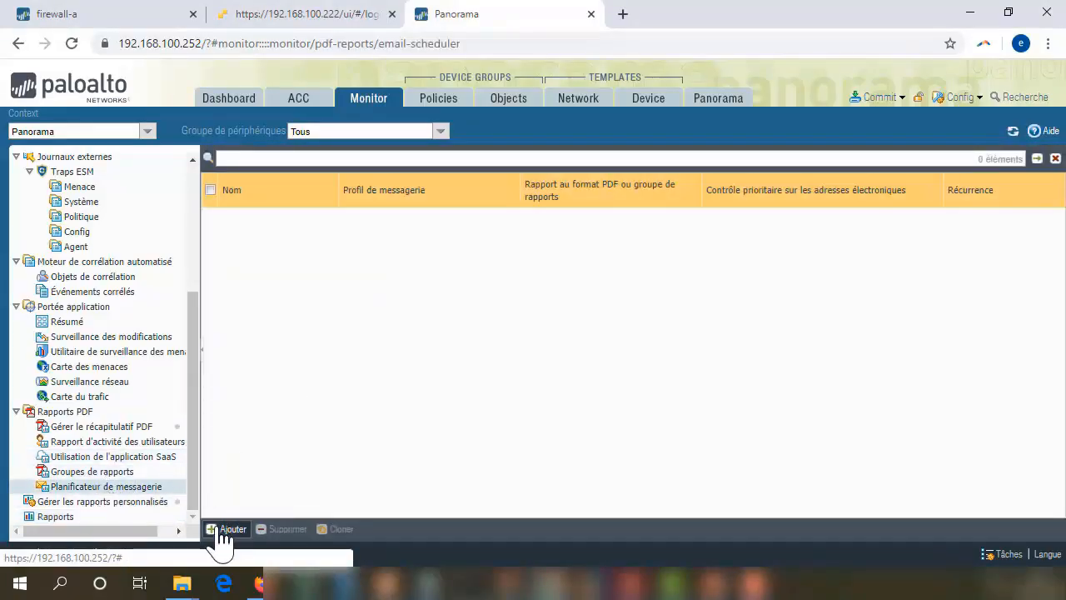
pyautogui.click(223, 530)
pyautogui.click(712, 262)
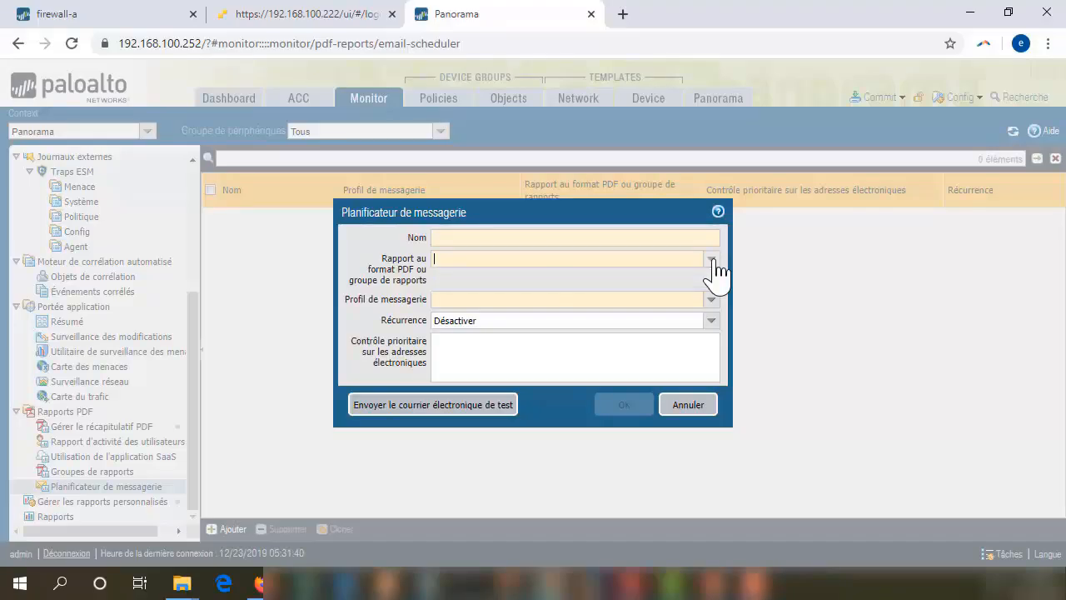
pyautogui.click(689, 405)
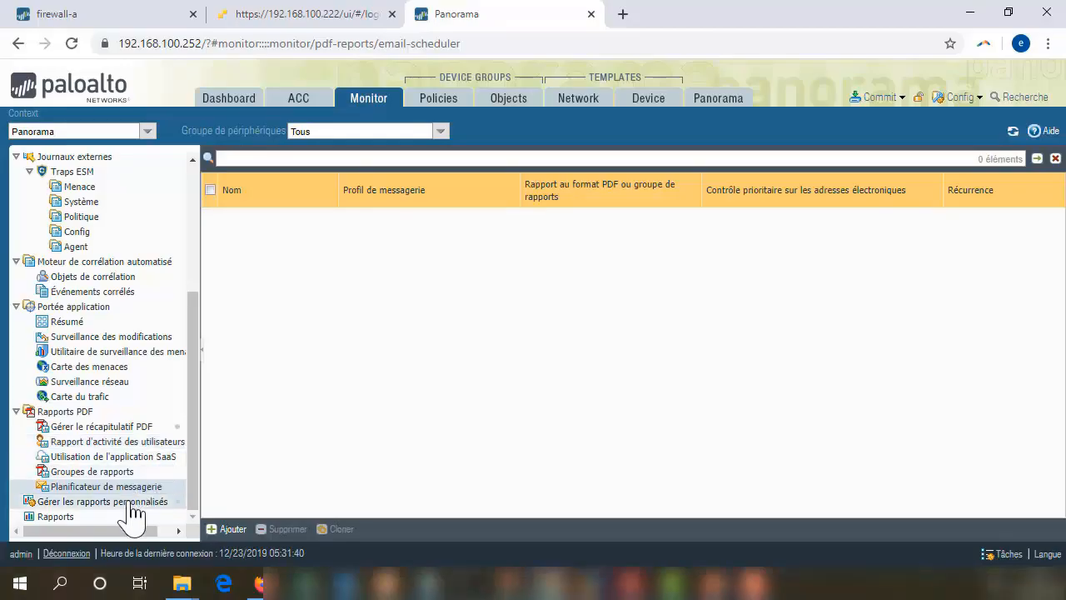
# Step: Start a new report group and add the custom High Risk Apps report to it
pyautogui.click(108, 473)
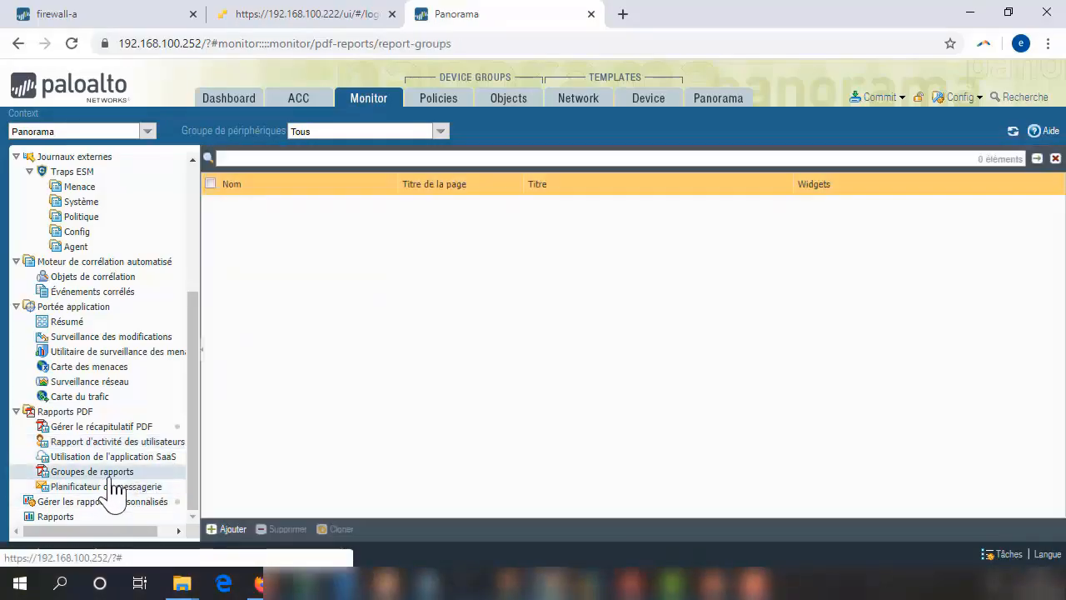
pyautogui.click(229, 529)
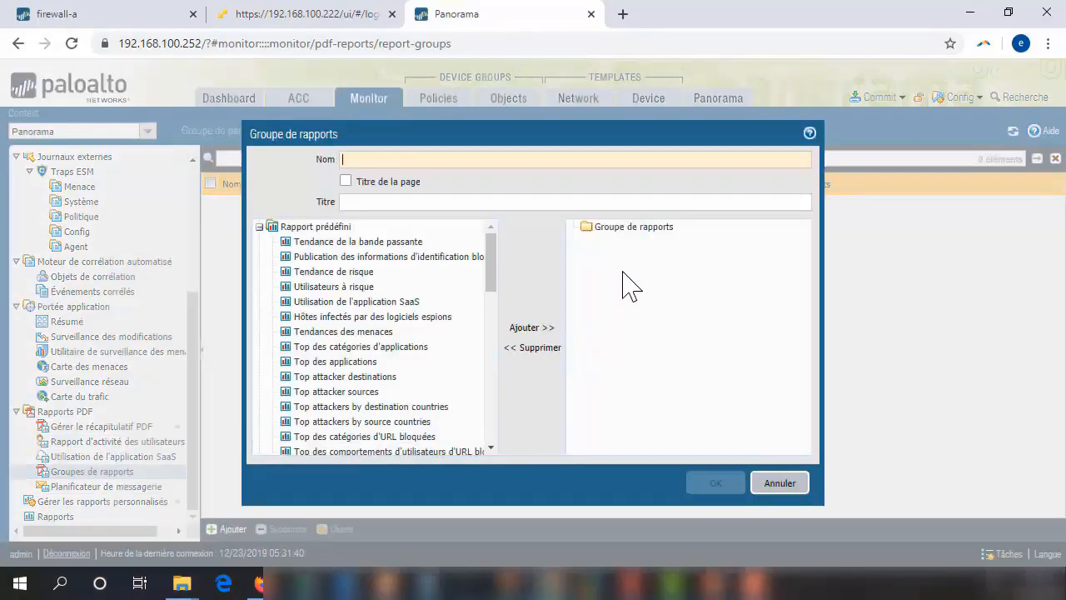
pyautogui.moveTo(491, 284); pyautogui.dragTo(461, 467)
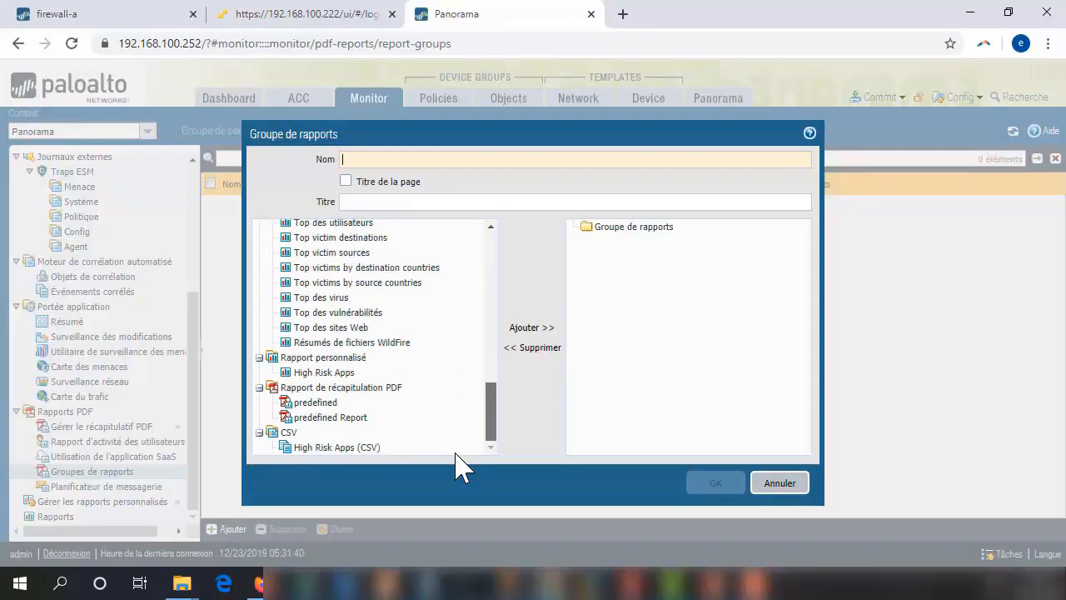
pyautogui.click(312, 373)
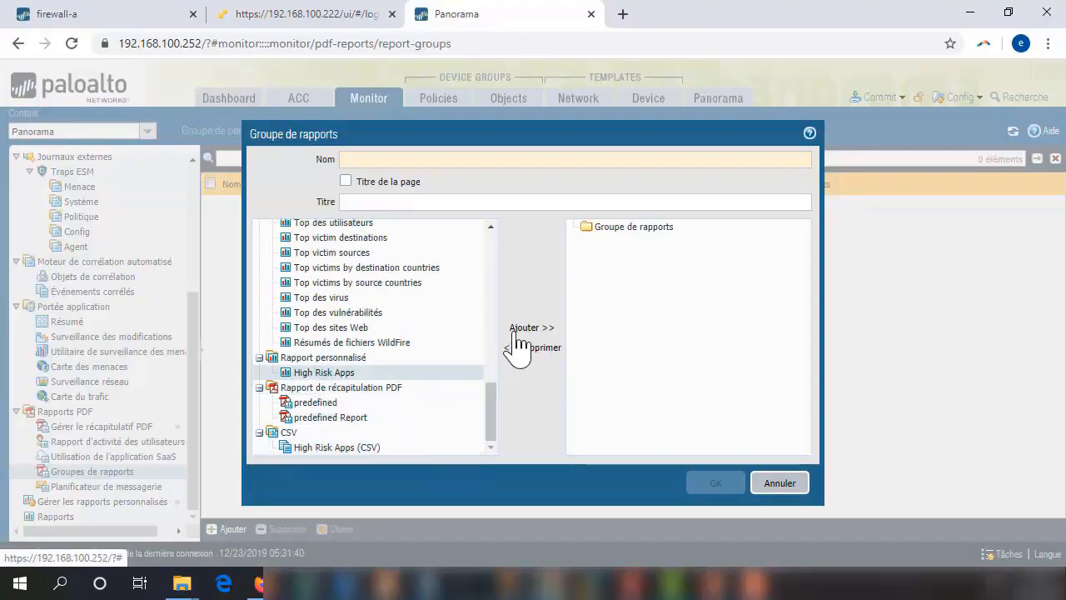
pyautogui.click(520, 329)
# Step: Add the predefined PDF summary to the report group and replace it with the predefined Report summary
pyautogui.click(315, 402)
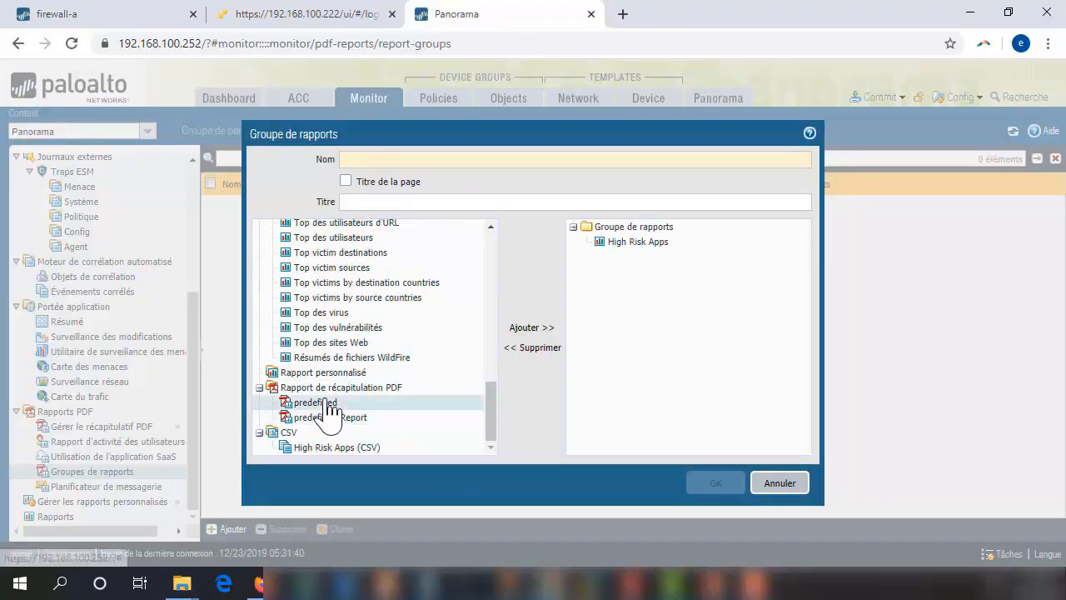
pyautogui.click(549, 329)
pyautogui.click(367, 420)
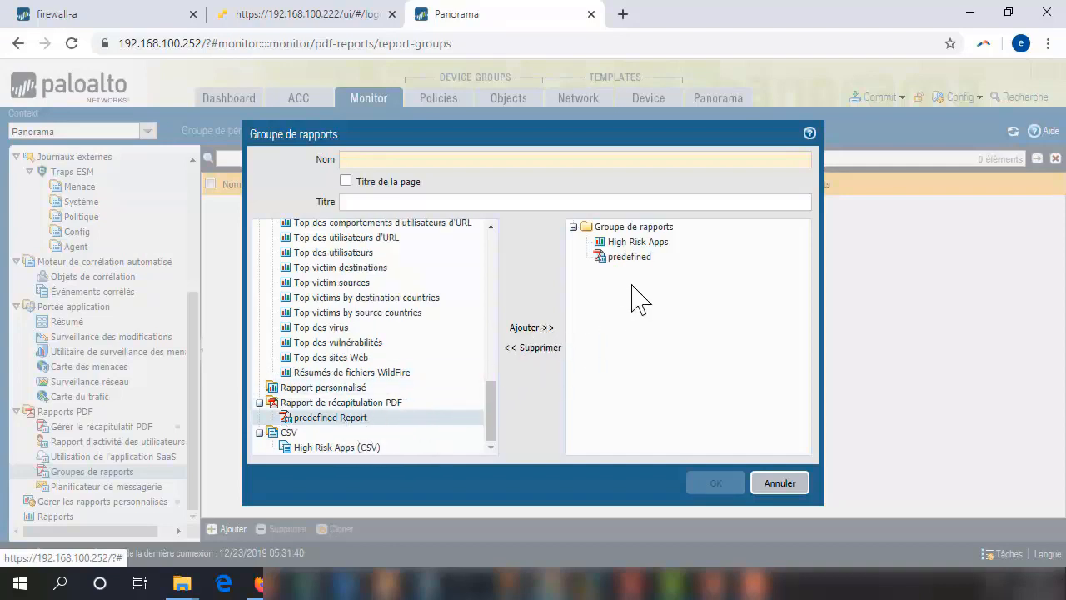
pyautogui.click(629, 256)
pyautogui.click(537, 348)
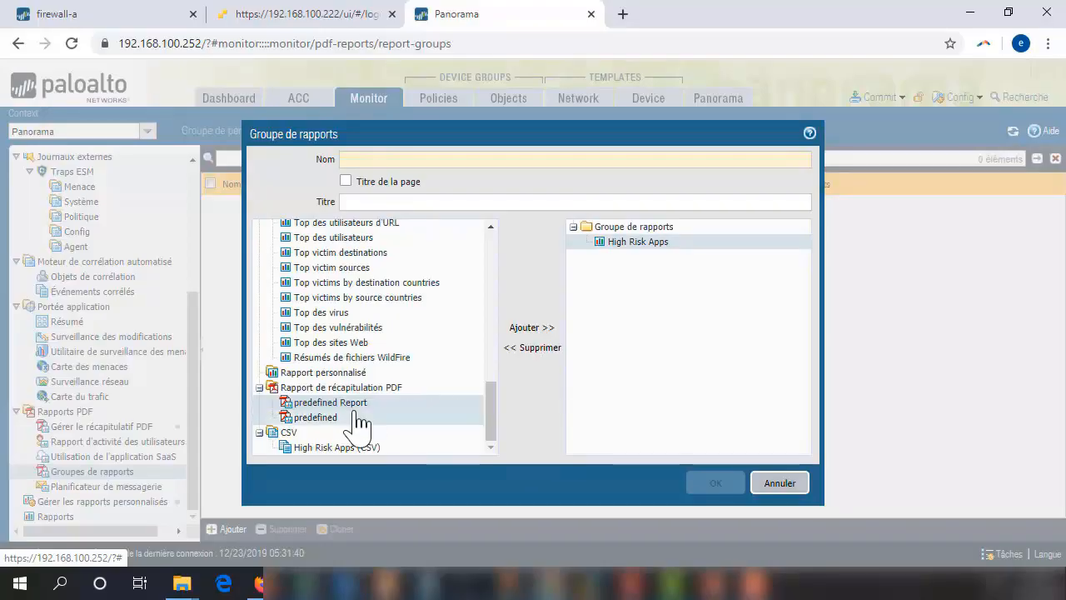
pyautogui.click(538, 329)
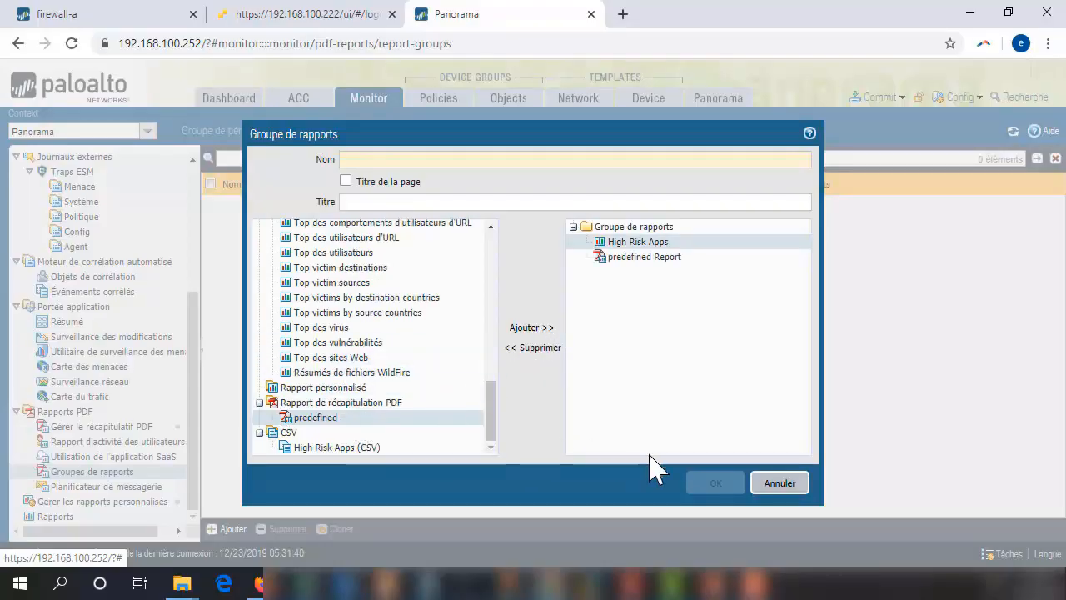
# Step: Name the report group "Rapport groupe" and save it
pyautogui.click(429, 161)
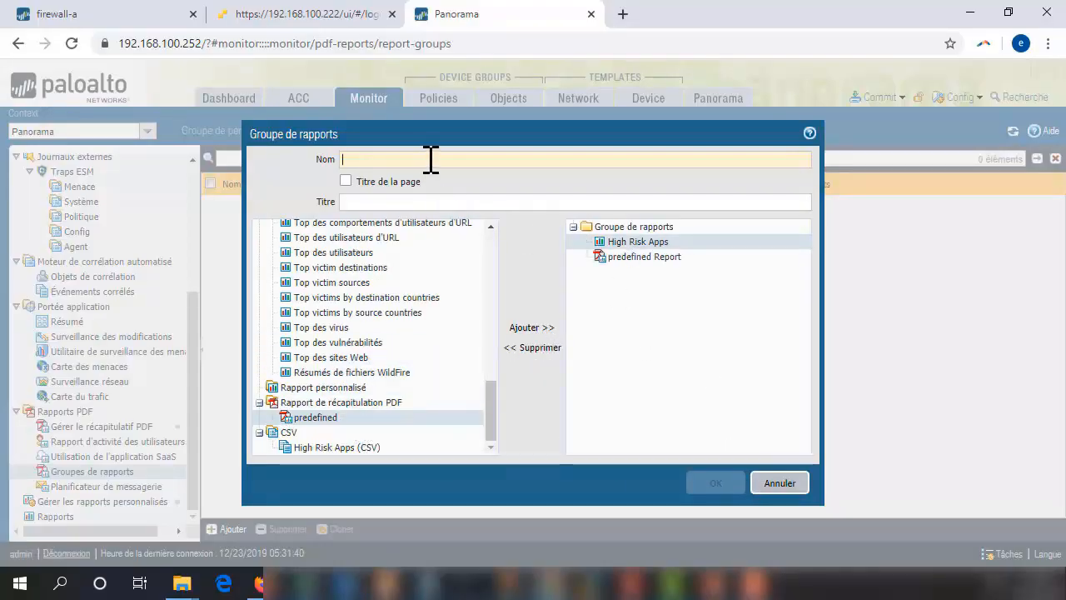
pyautogui.write('Rapprt grpiu')
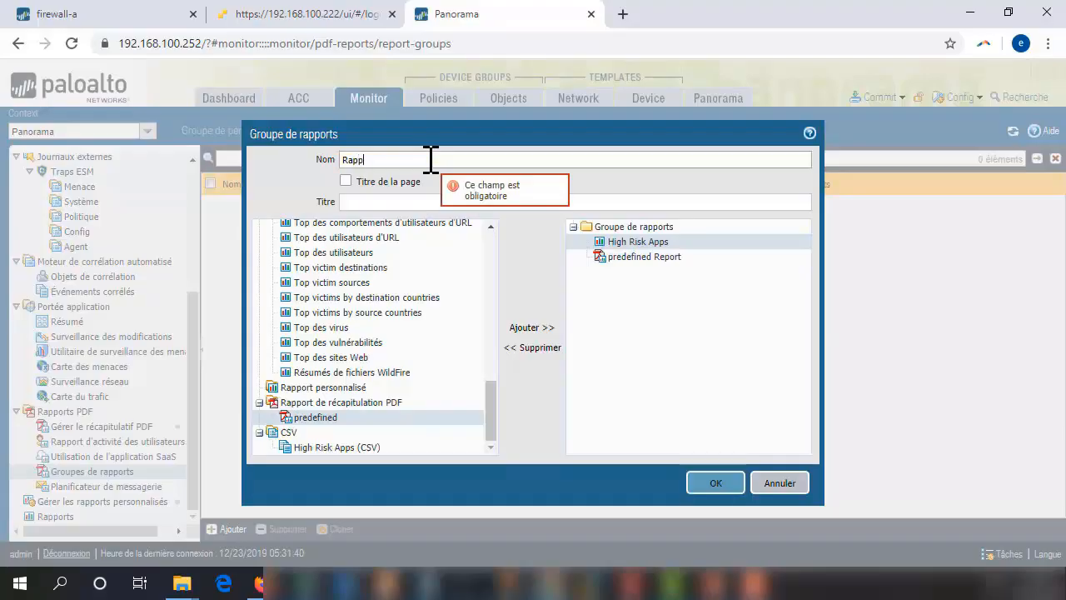
pyautogui.press('BackSpace')
pyautogui.press('BackSpace')
pyautogui.press('BackSpace')
pyautogui.write('oupe')
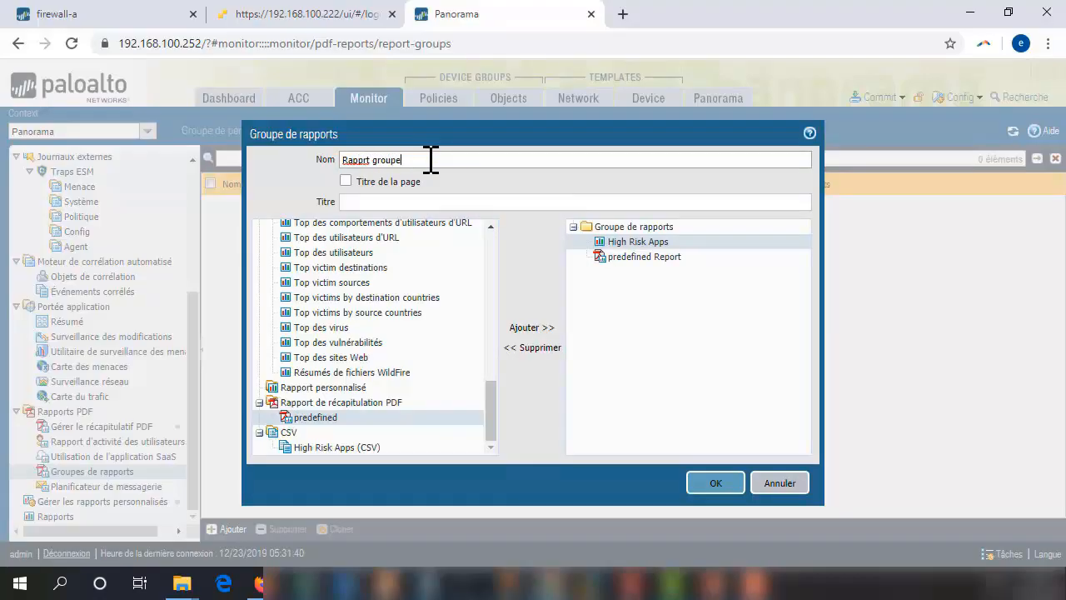
pyautogui.click(363, 160)
pyautogui.write('o')
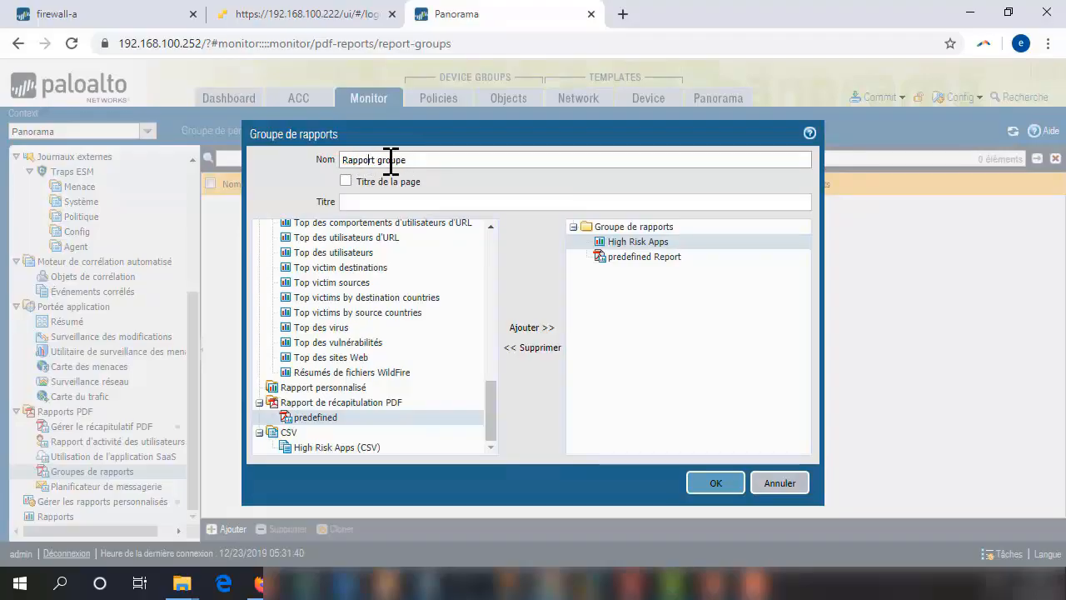
pyautogui.click(721, 494)
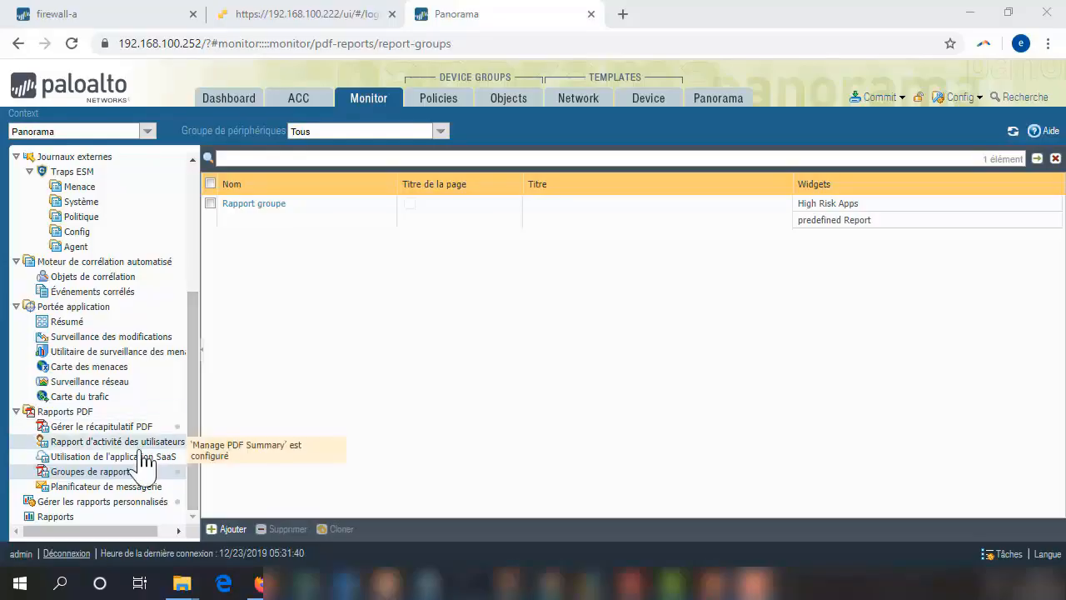
# Step: Review the High Risk Apps custom report's settings and the loadable report templates, and close both without changes
pyautogui.click(92, 504)
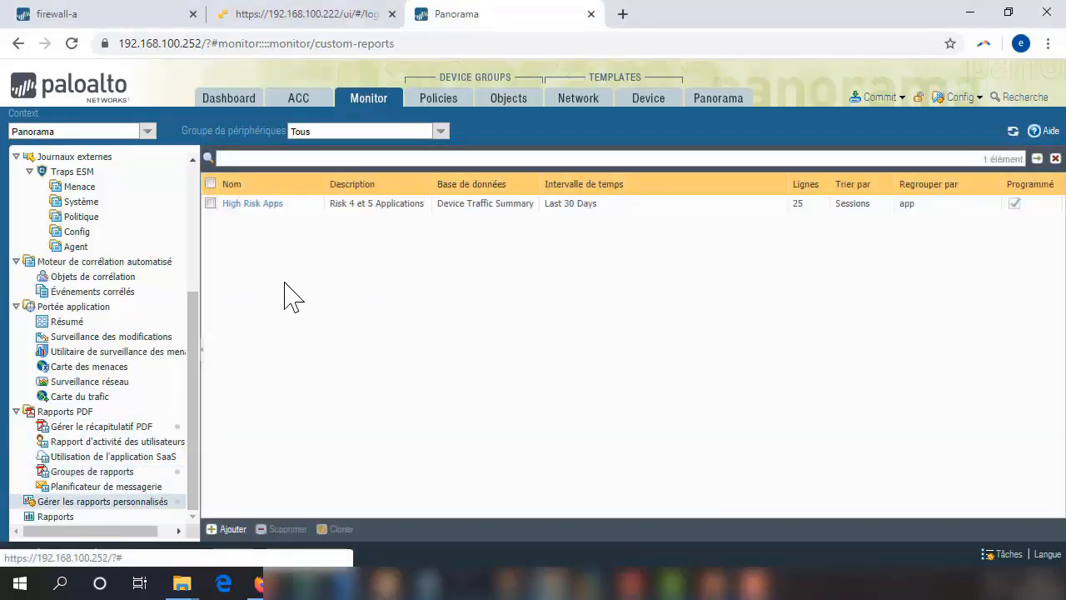
pyautogui.click(248, 207)
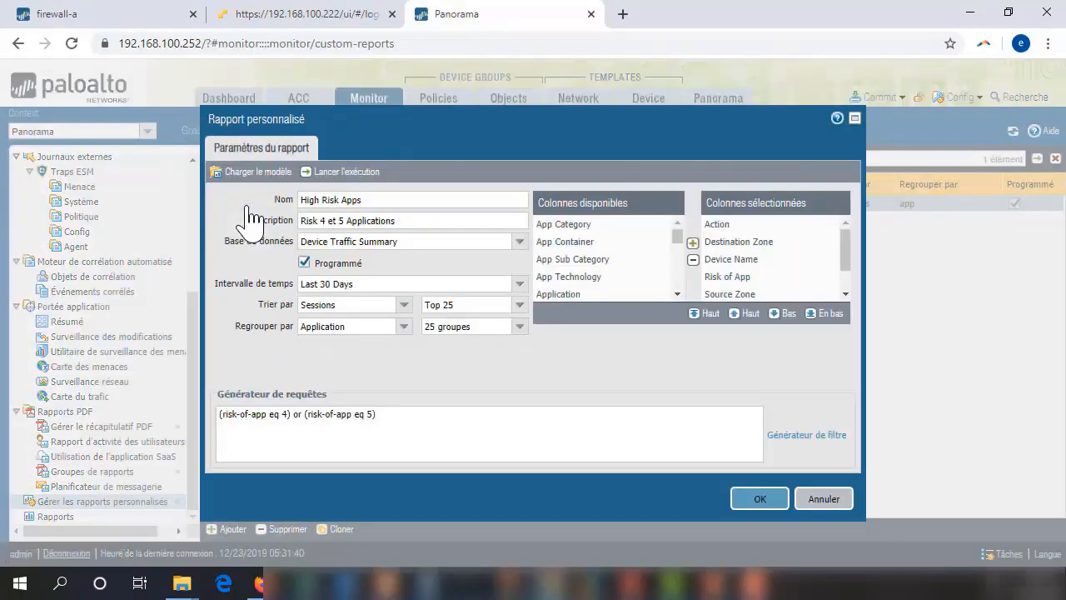
pyautogui.click(251, 172)
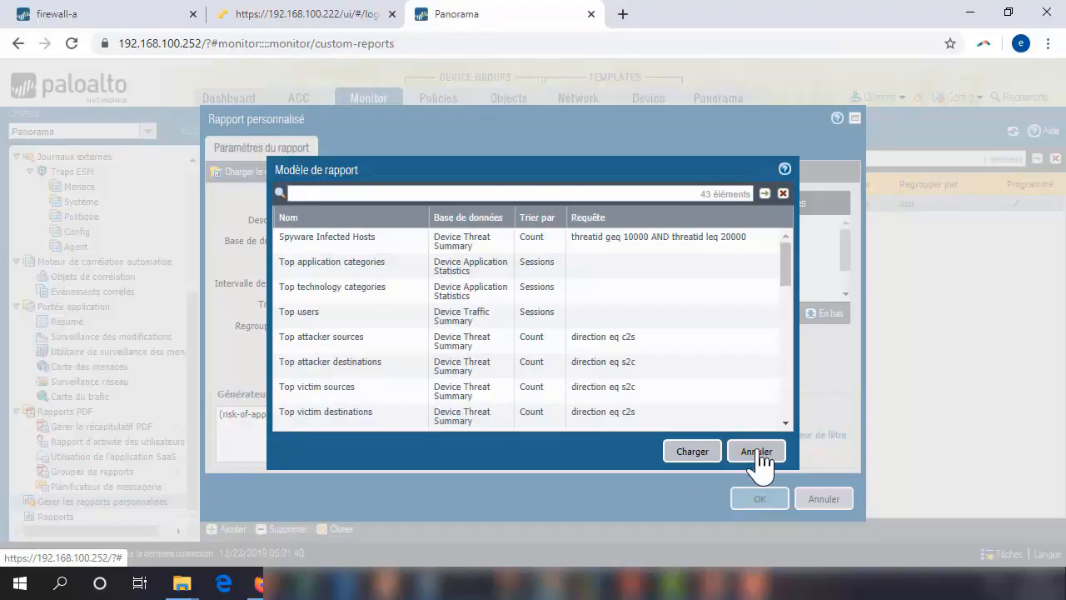
pyautogui.click(758, 452)
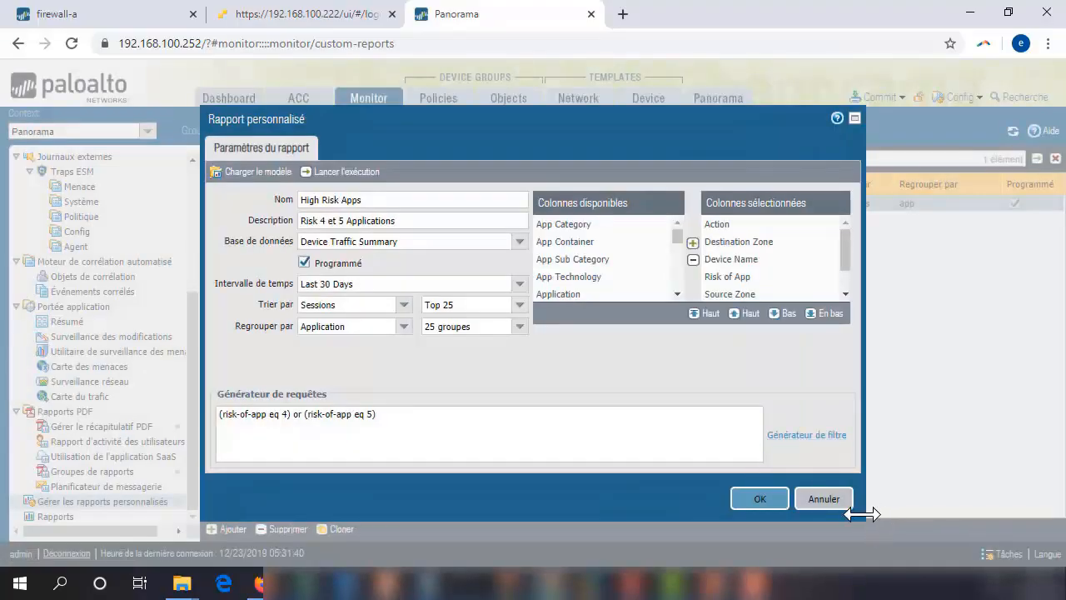
pyautogui.click(841, 499)
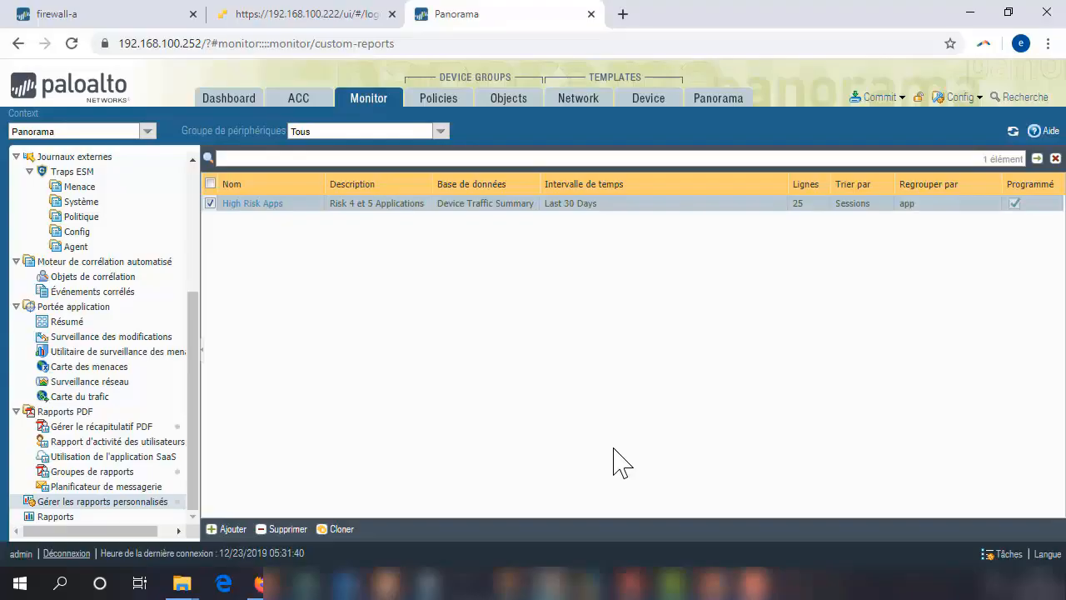
# Step: Check the custom reports list for the Europe device group and return the device group filter to Tous
pyautogui.click(441, 131)
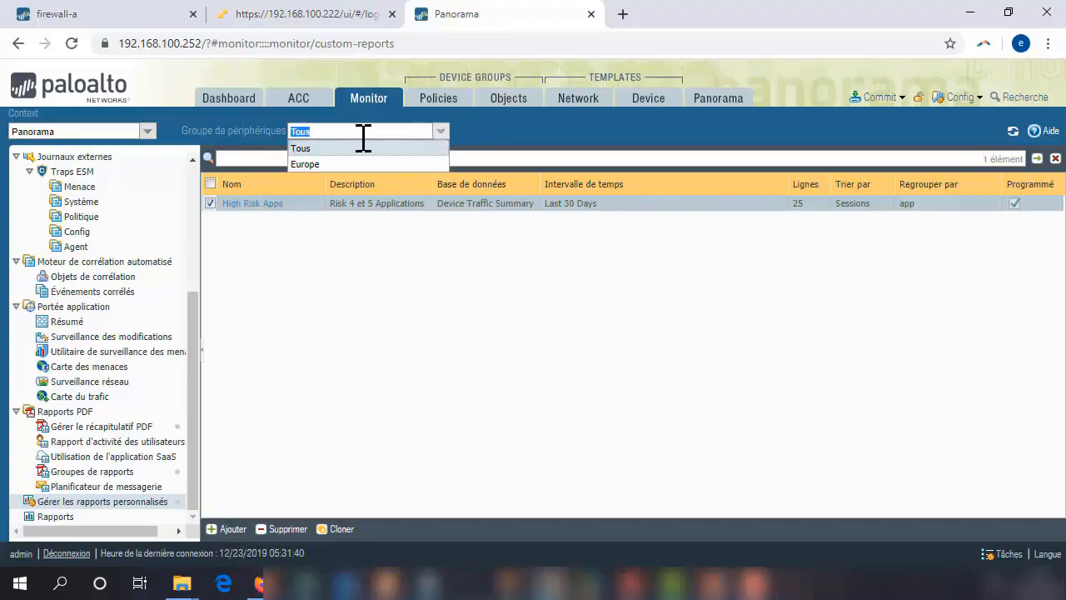
pyautogui.click(310, 150)
pyautogui.click(437, 137)
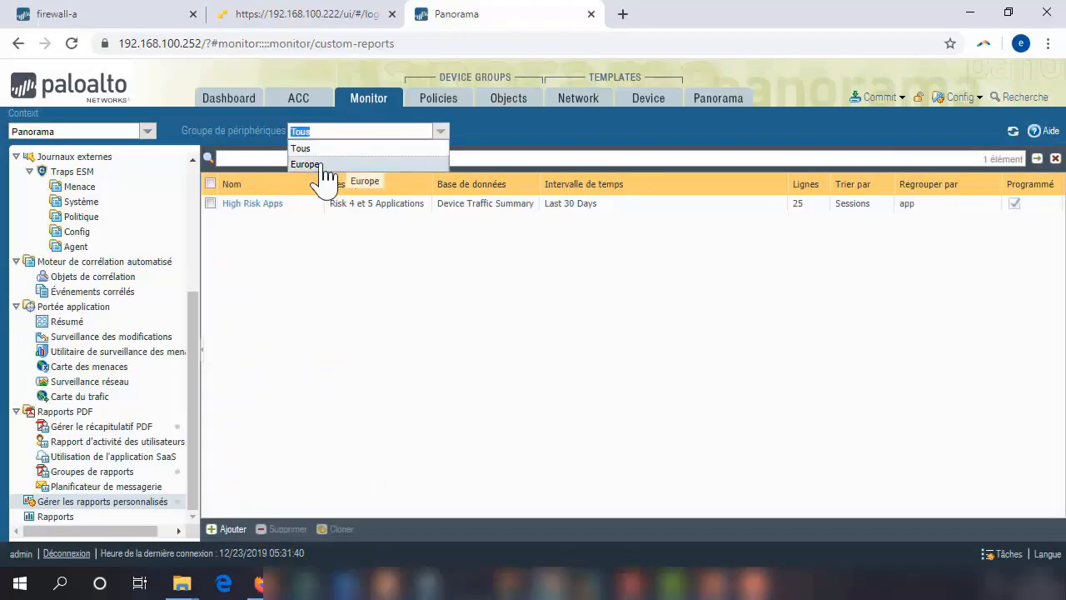
pyautogui.click(321, 164)
pyautogui.click(436, 133)
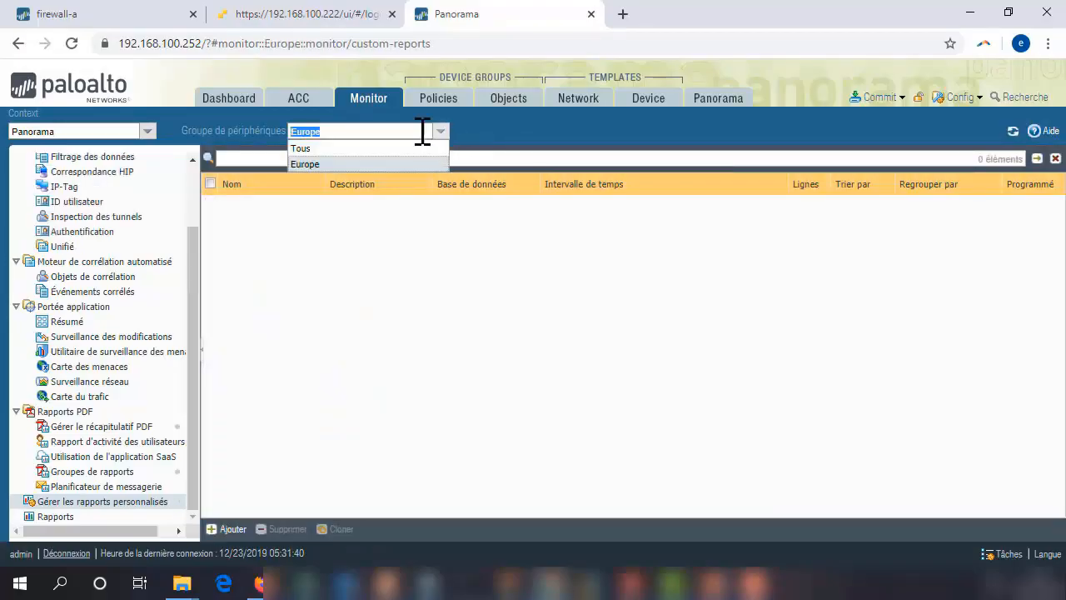
pyautogui.click(313, 150)
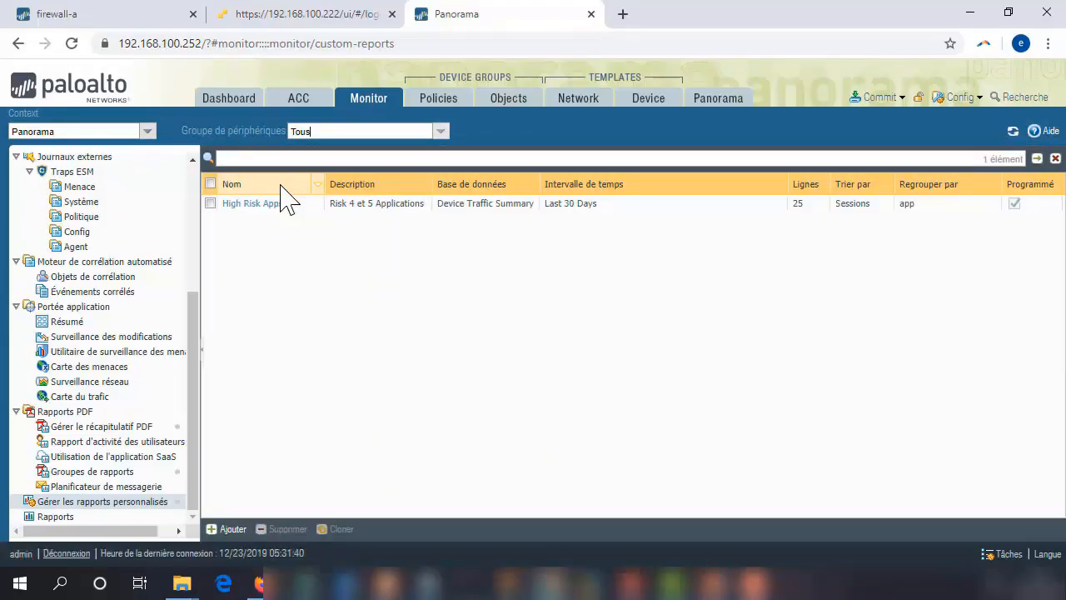